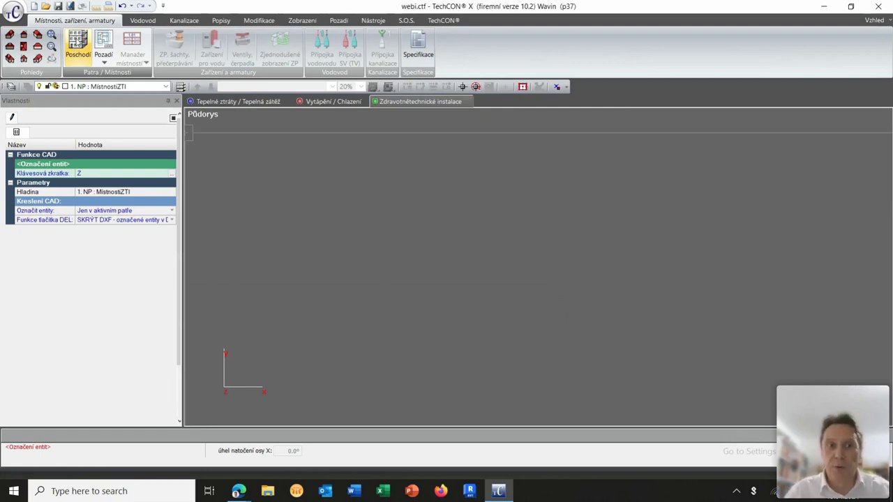
Add the floor 1. NP at elevation 0 m with a 3 m structural height and 2.9 m clear height.
{"action": "left_click", "coordinate": [78, 43]}
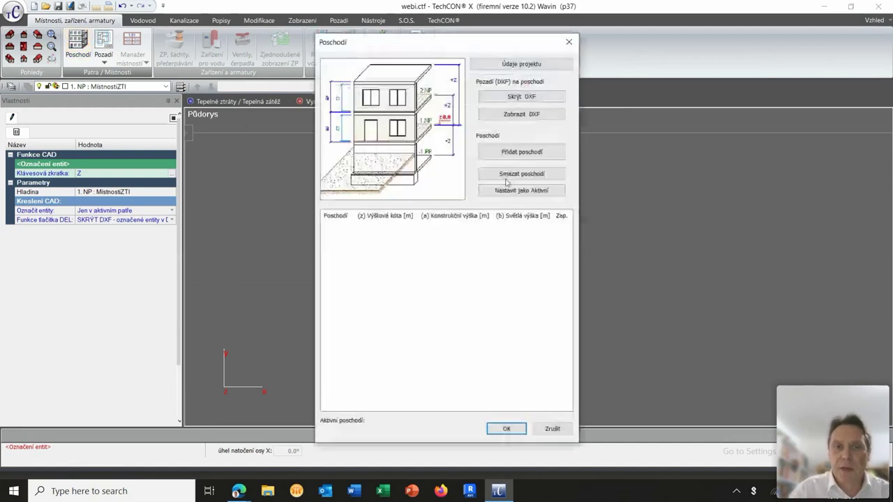
{"action": "left_click", "coordinate": [522, 151]}
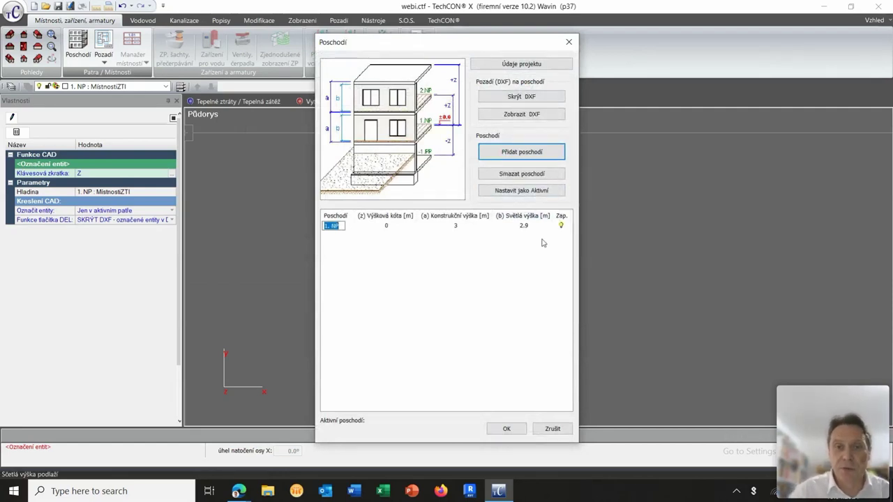
{"action": "left_click", "coordinate": [506, 428]}
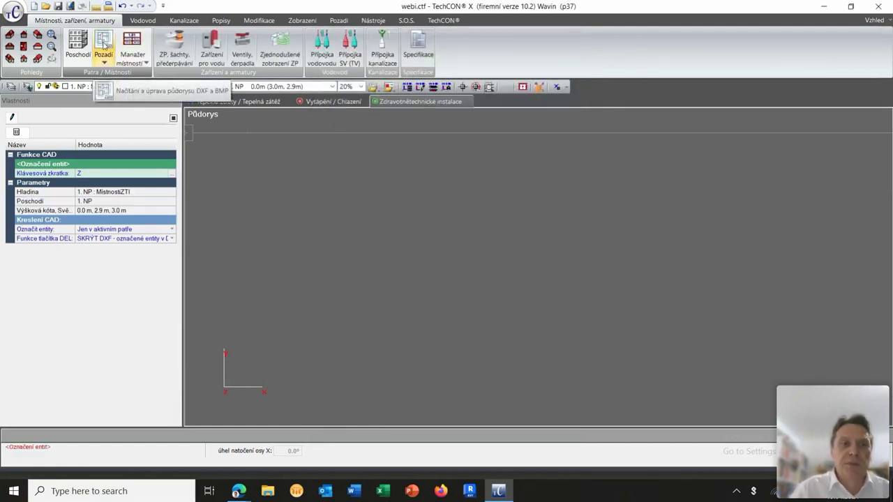
Load Situace_přípojky.dxf from the New folder on the Desktop as the DXF background of 1. NP at scale 1:1.
{"action": "left_click", "coordinate": [104, 49]}
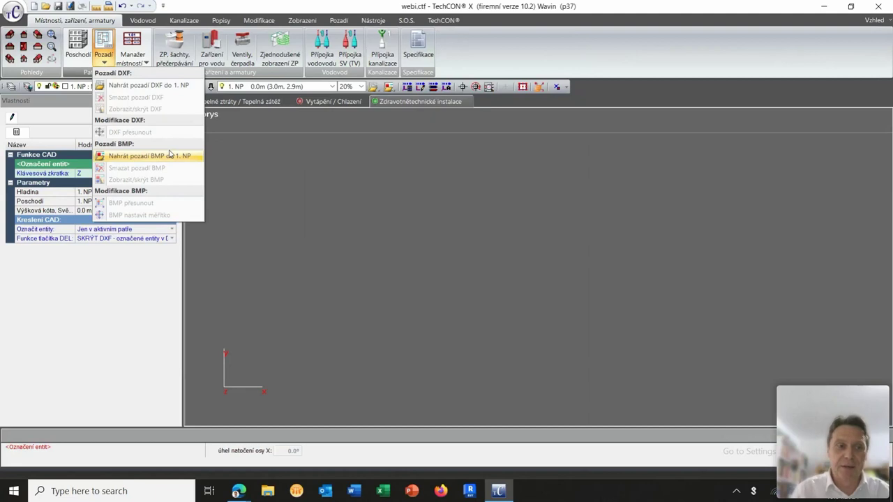
{"action": "left_click", "coordinate": [169, 155]}
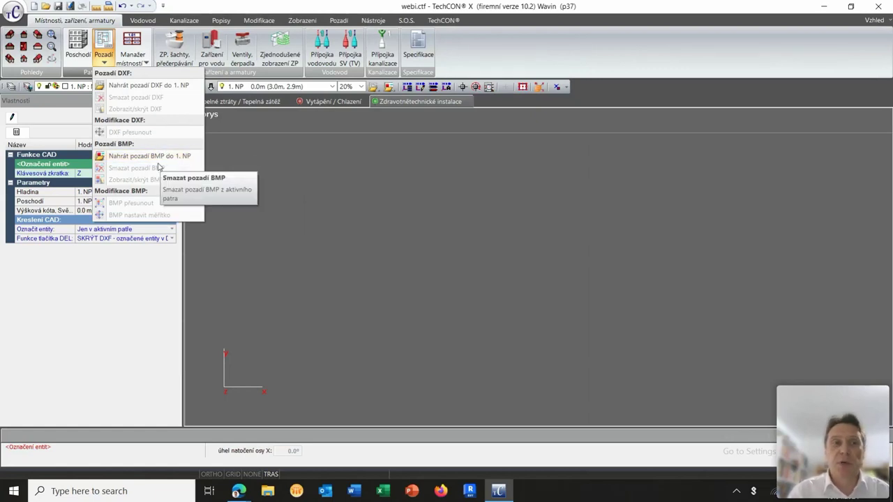
{"action": "left_click", "coordinate": [148, 85]}
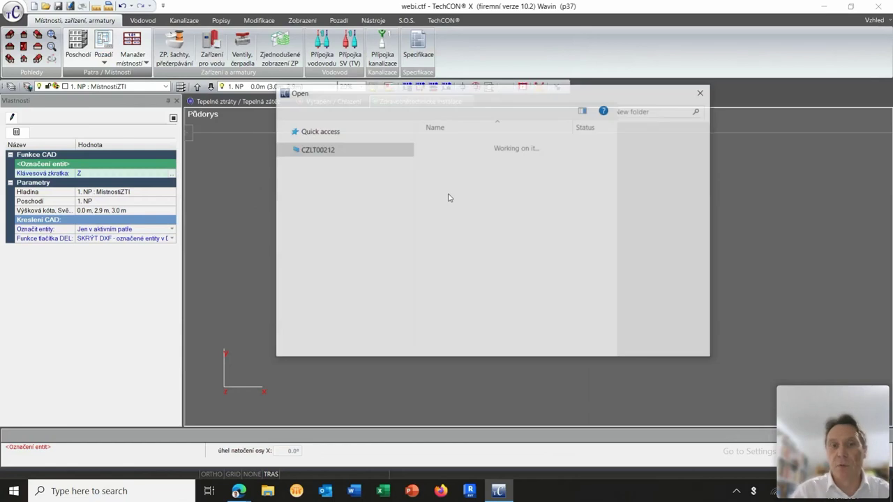
{"action": "left_click", "coordinate": [459, 181]}
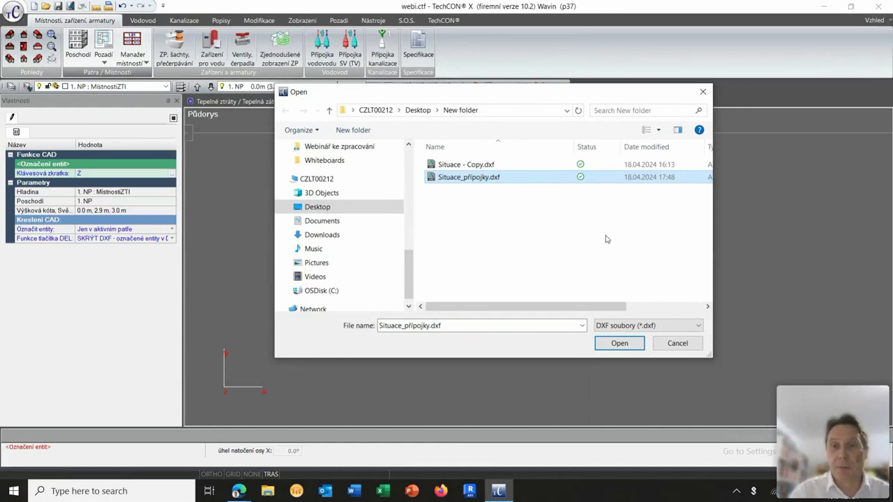
{"action": "left_click", "coordinate": [620, 344]}
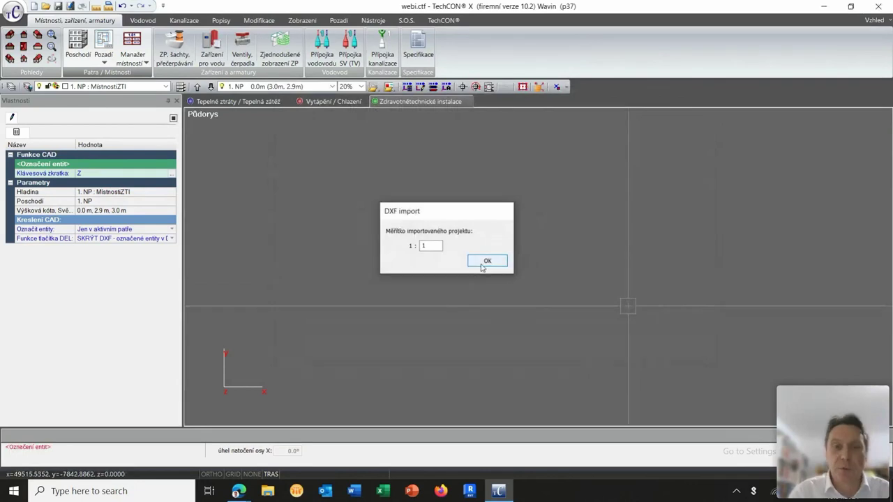
{"action": "left_click", "coordinate": [481, 262]}
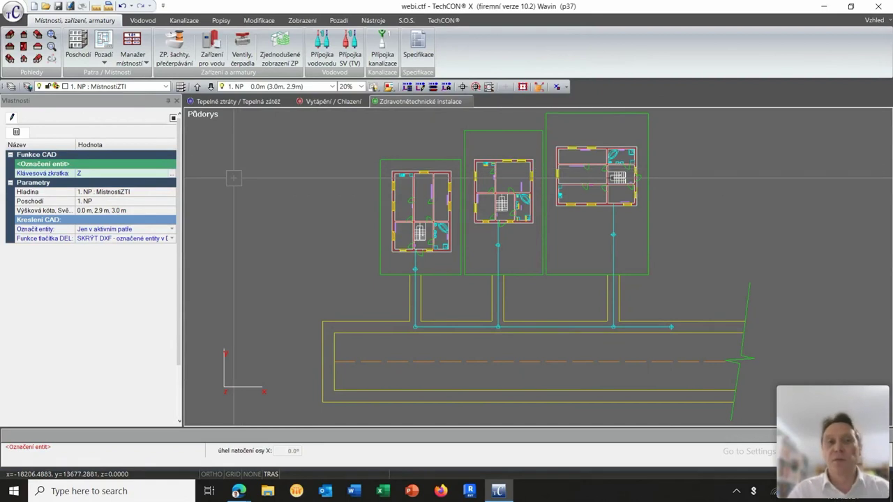
Create a new room in the room manager with number 1.1 and purpose RD_1.
{"action": "left_click", "coordinate": [134, 43]}
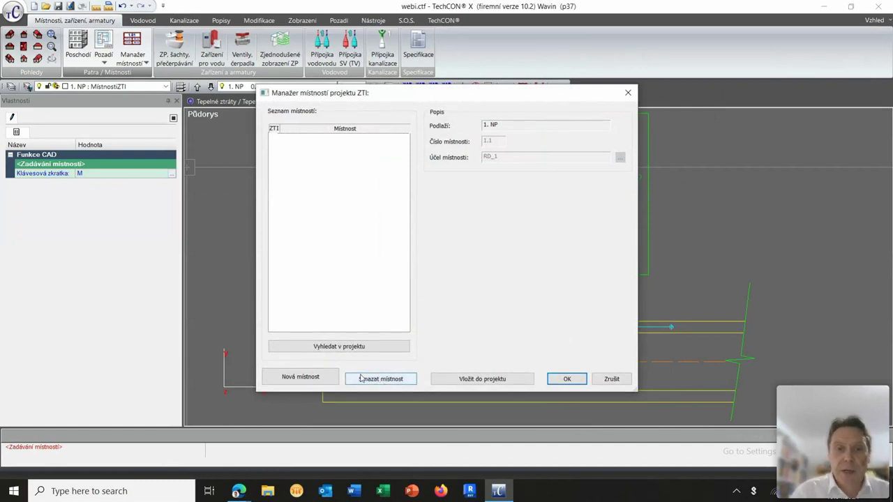
{"action": "left_click", "coordinate": [300, 377]}
{"action": "type", "text": "1.1"}
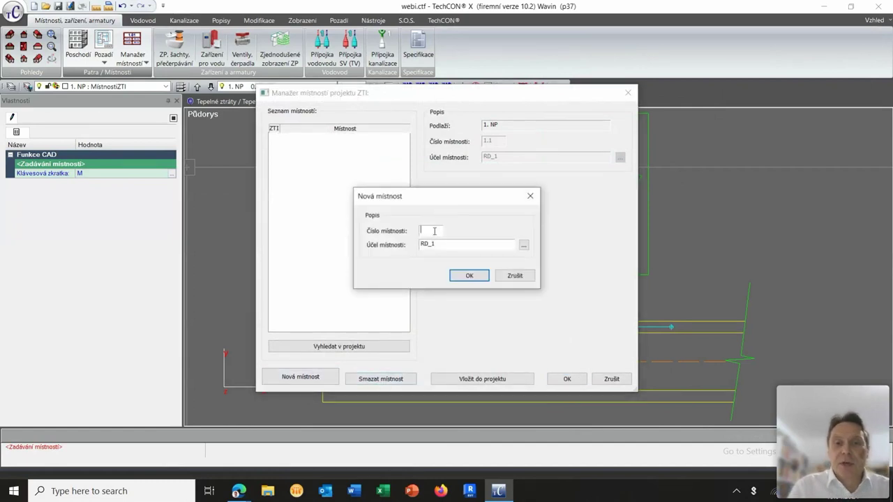
{"action": "left_click", "coordinate": [443, 243]}
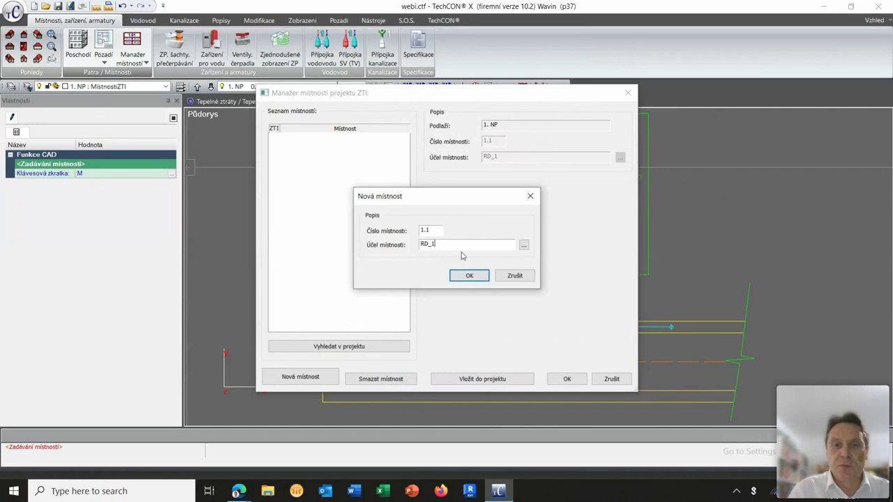
{"action": "left_click", "coordinate": [469, 276]}
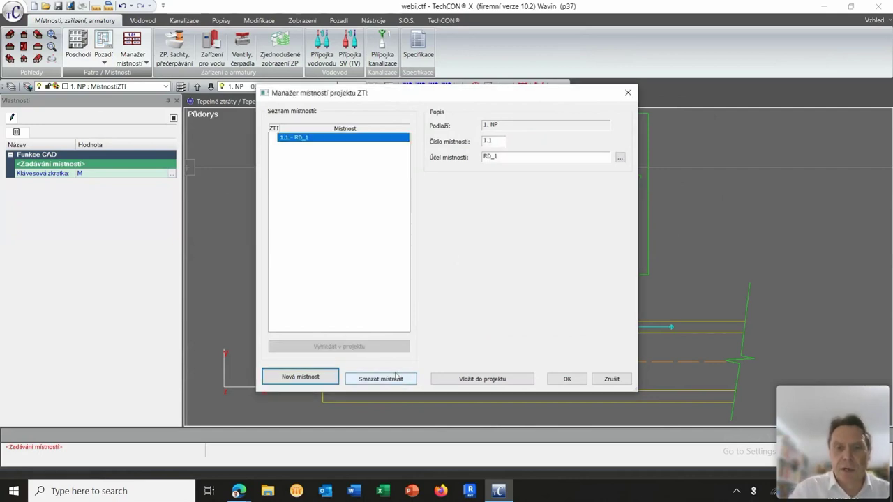
Create a second room numbered 1.2 with the purpose RD_2.
{"action": "left_click", "coordinate": [313, 381]}
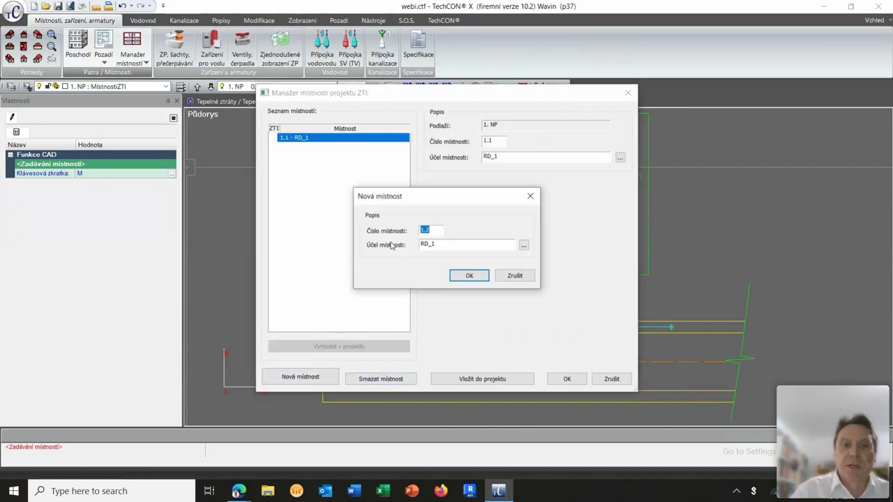
{"action": "left_click", "coordinate": [450, 246]}
{"action": "key", "text": "BackSpace"}
{"action": "type", "text": "2"}
{"action": "left_click", "coordinate": [469, 276]}
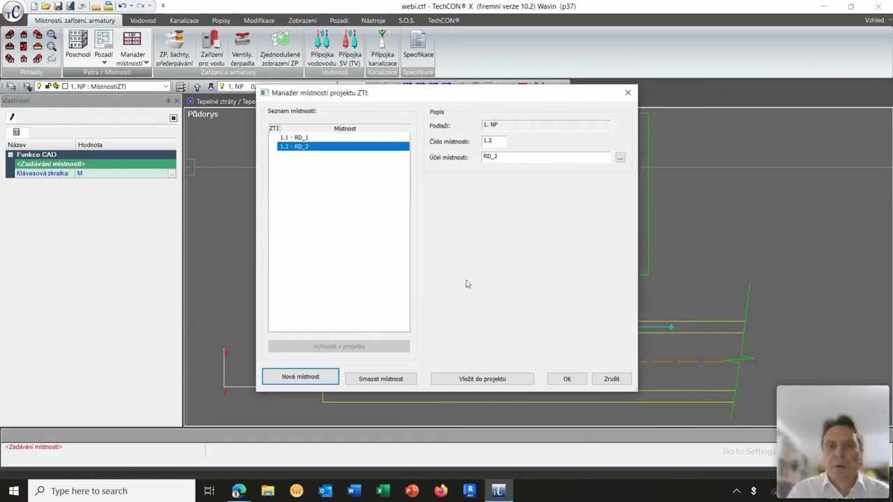
Create a third room numbered 1.3 with the purpose RD_3.
{"action": "left_click", "coordinate": [323, 377]}
{"action": "left_click", "coordinate": [448, 246]}
{"action": "key", "text": "BackSpace"}
{"action": "type", "text": "3"}
{"action": "left_click", "coordinate": [471, 276]}
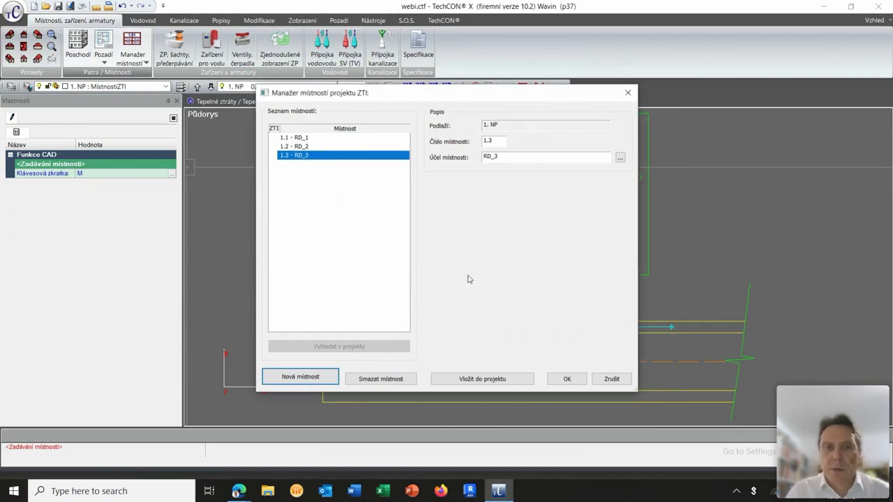
Insert room 1.3 RD_3 into the drawing, in the lower-left room of the left house.
{"action": "left_click", "coordinate": [457, 379]}
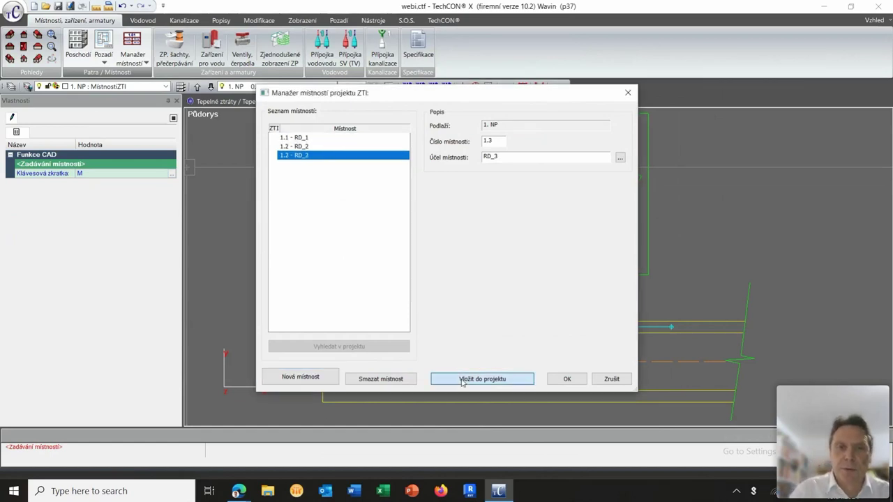
{"action": "scroll", "coordinate": [349, 313], "scroll_direction": "up", "scroll_amount": 5}
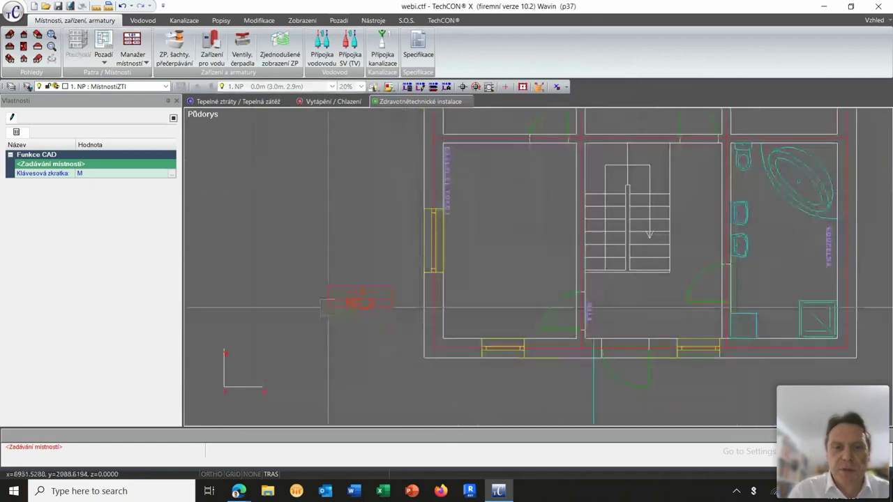
{"action": "scroll", "coordinate": [343, 303], "scroll_direction": "down", "scroll_amount": 4}
{"action": "scroll", "coordinate": [237, 243], "scroll_direction": "up", "scroll_amount": 2}
{"action": "scroll", "coordinate": [301, 307], "scroll_direction": "down", "scroll_amount": 2}
{"action": "scroll", "coordinate": [301, 307], "scroll_direction": "up", "scroll_amount": 2}
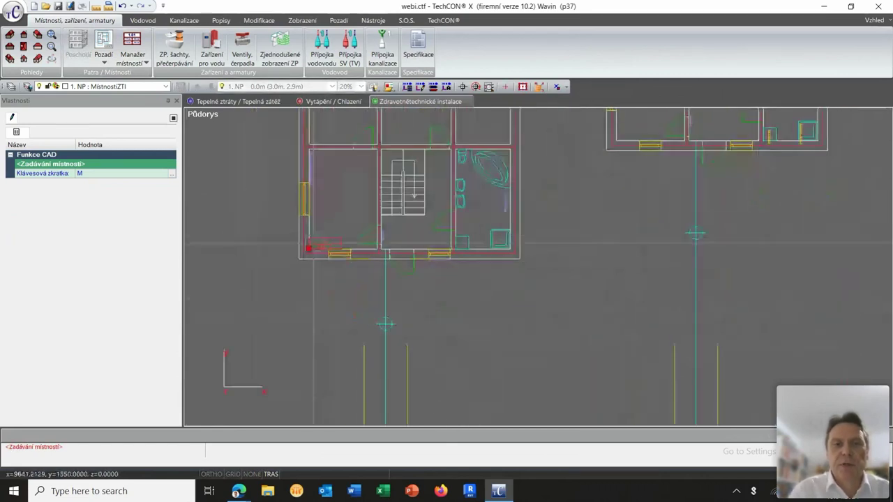
Insert room 1.1 RD_1 in the middle house and 1.2 RD_2 in the right house, each in the lower-left room.
{"action": "key", "text": "m"}
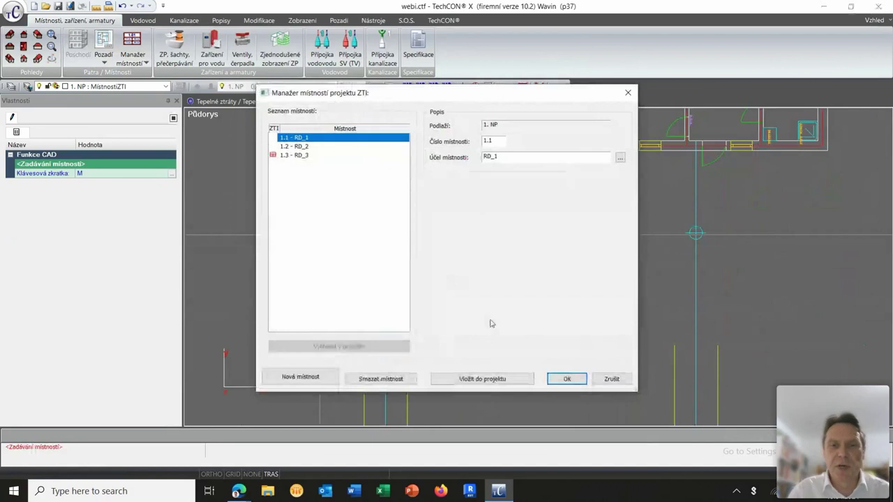
{"action": "left_click", "coordinate": [480, 379]}
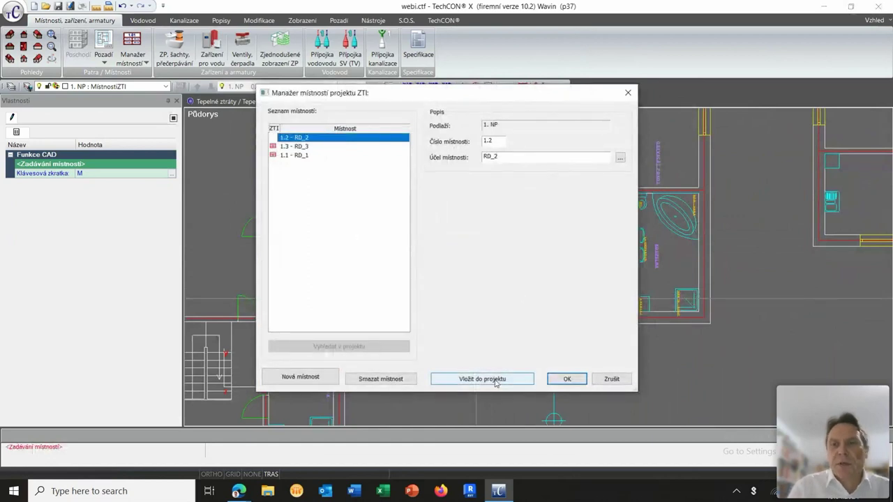
{"action": "left_click", "coordinate": [496, 381]}
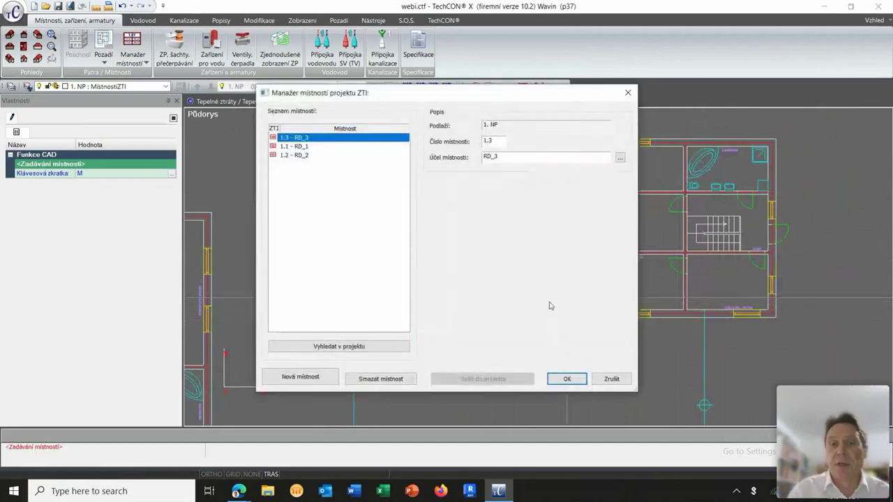
{"action": "left_click", "coordinate": [565, 377]}
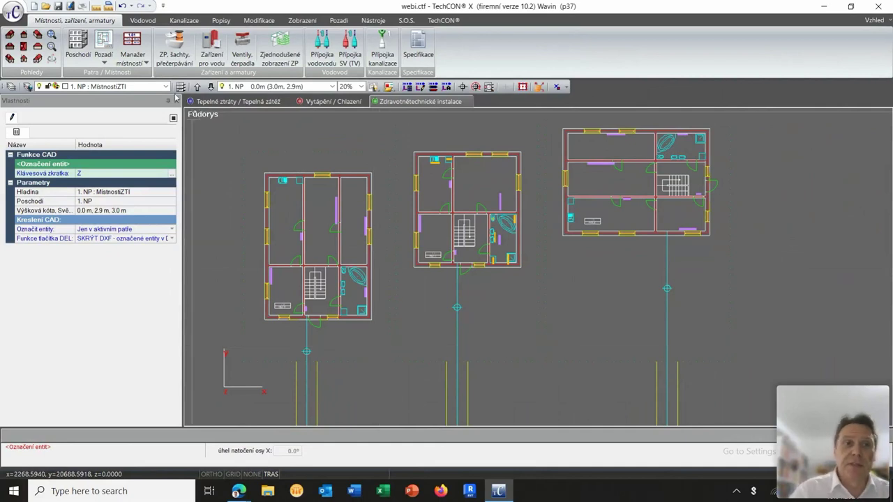
Assign the custom fixture Odtok (350/400/30) from Lapače střešních naplavenin, with the HL600 DN110 trap, to room 1.1 RD_1.
{"action": "left_click", "coordinate": [175, 57]}
{"action": "left_click", "coordinate": [209, 87]}
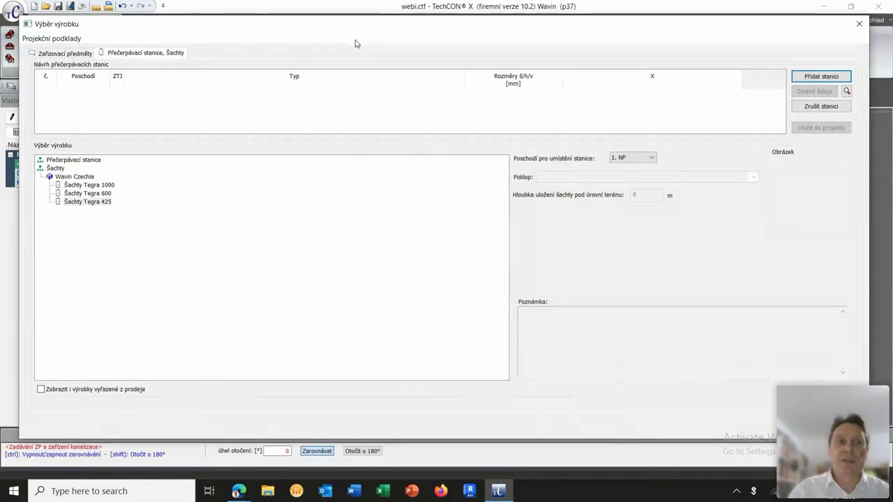
{"action": "left_click", "coordinate": [65, 53]}
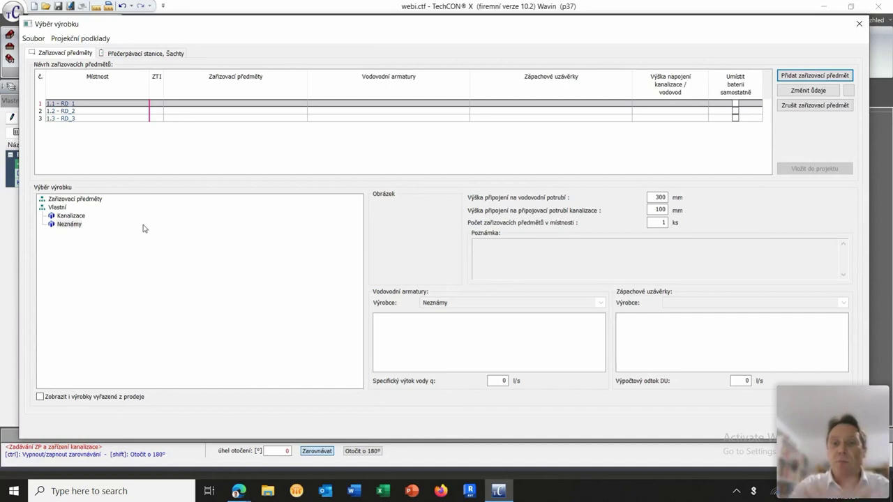
{"action": "double_click", "coordinate": [72, 224]}
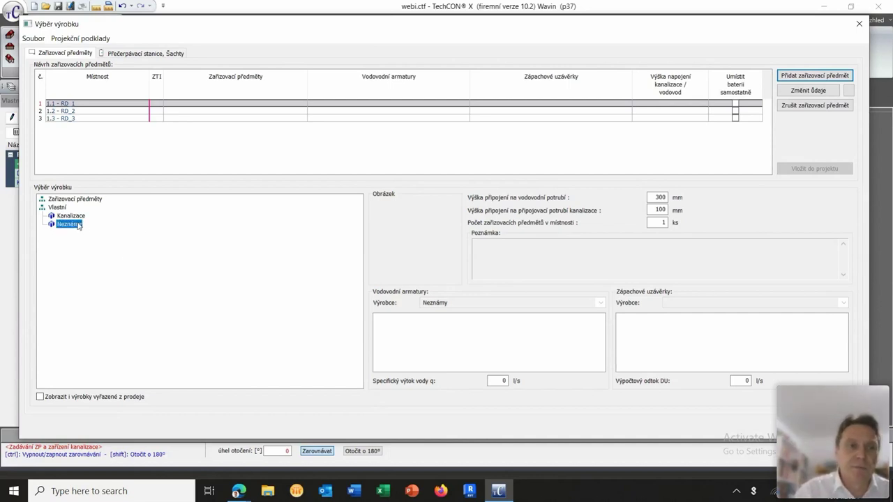
{"action": "left_click", "coordinate": [89, 233]}
{"action": "double_click", "coordinate": [88, 234]}
{"action": "double_click", "coordinate": [83, 241]}
{"action": "left_click", "coordinate": [100, 250]}
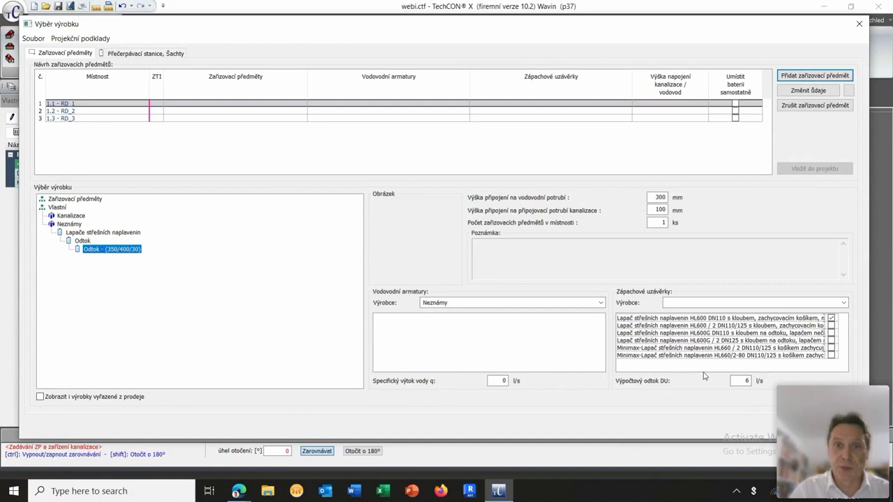
{"action": "left_click", "coordinate": [810, 76]}
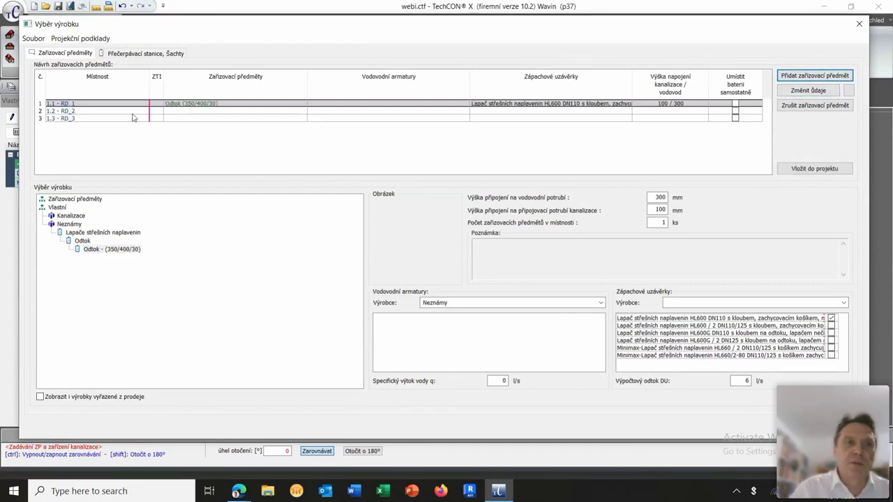
Add the same Odtok (350/400/30) fixture to rooms 1.2 RD_2 and 1.3 RD_3.
{"action": "left_click", "coordinate": [207, 111]}
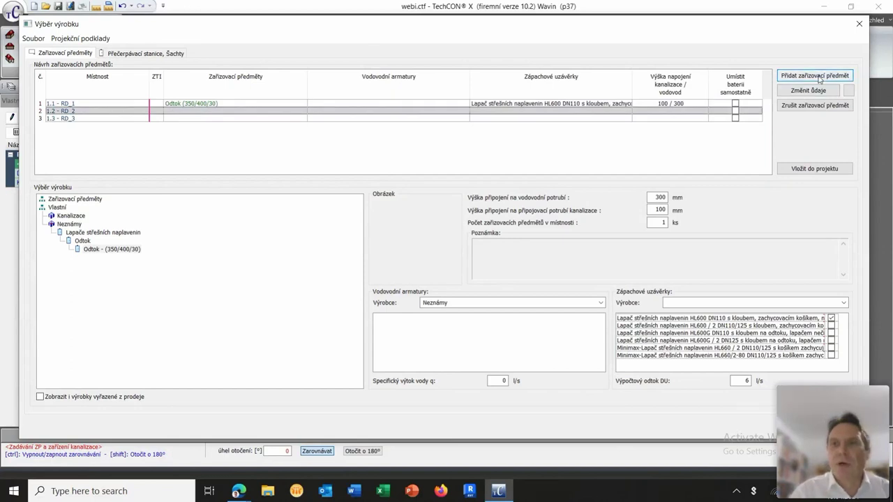
{"action": "left_click", "coordinate": [819, 79]}
{"action": "left_click", "coordinate": [236, 120]}
{"action": "left_click", "coordinate": [825, 76]}
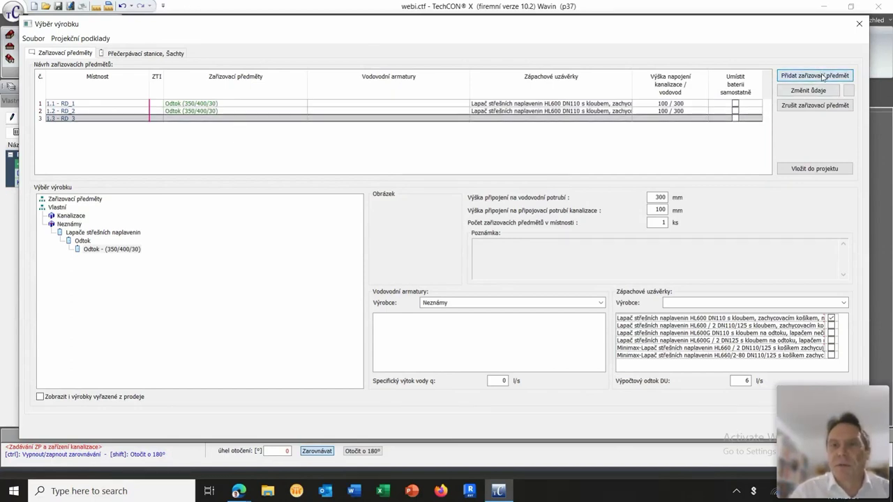
Insert the assigned Odtok fixtures into the project, placing the first where the sewer line meets the right house's lower outer wall.
{"action": "left_click", "coordinate": [815, 170]}
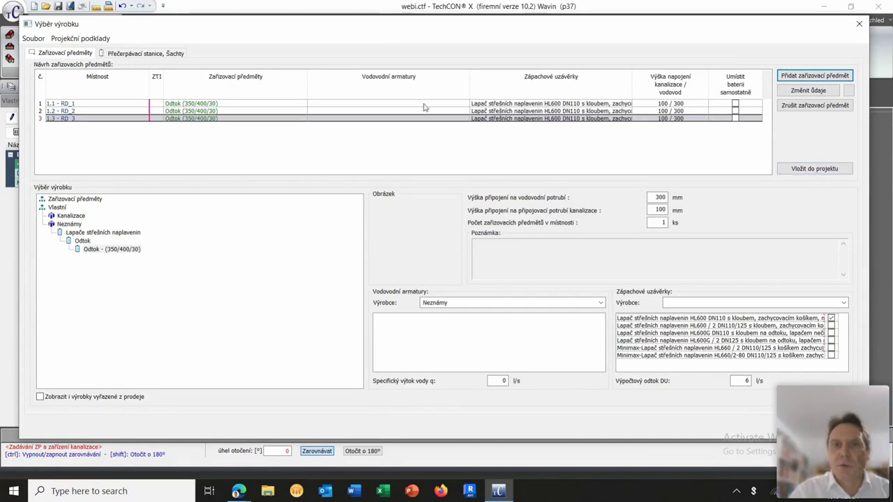
{"action": "left_click", "coordinate": [799, 170]}
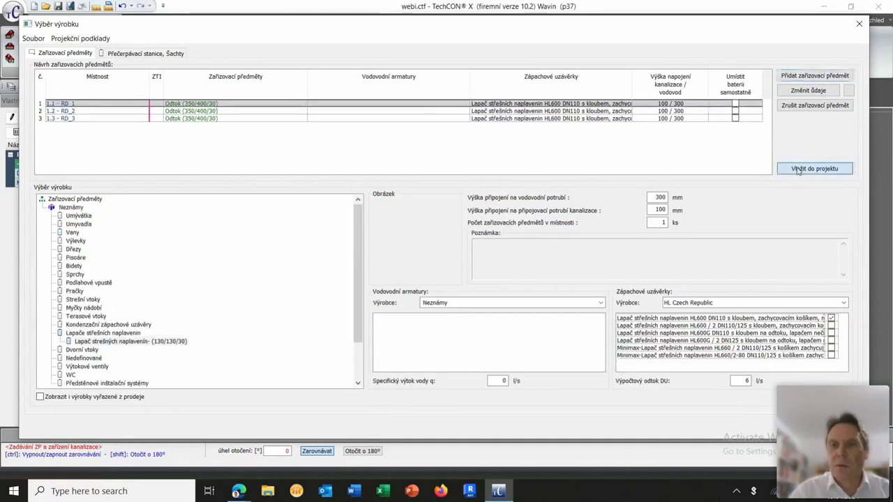
{"action": "scroll", "coordinate": [628, 238], "scroll_direction": "up", "scroll_amount": 5}
{"action": "scroll", "coordinate": [659, 254], "scroll_direction": "up", "scroll_amount": 3}
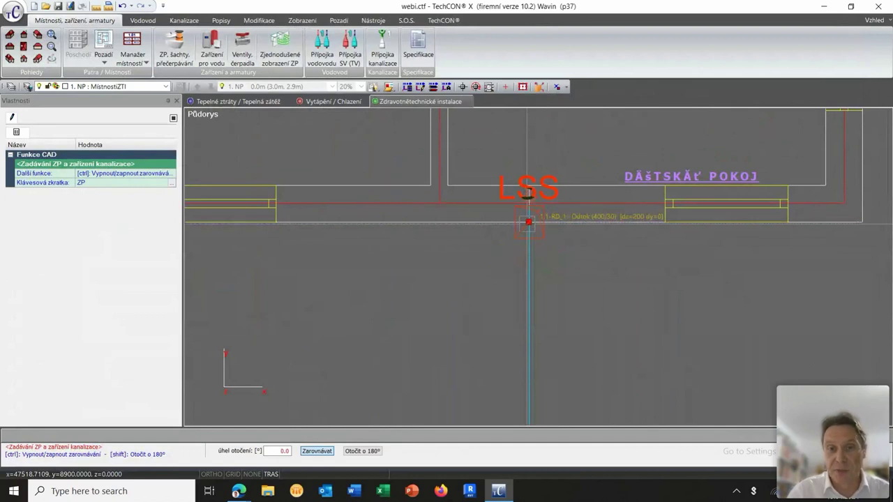
{"action": "left_click", "coordinate": [528, 222]}
Place the remaining Odtok outlets where the sewer lines meet the lower outer walls of the middle and left houses.
{"action": "scroll", "coordinate": [404, 243], "scroll_direction": "down", "scroll_amount": 3}
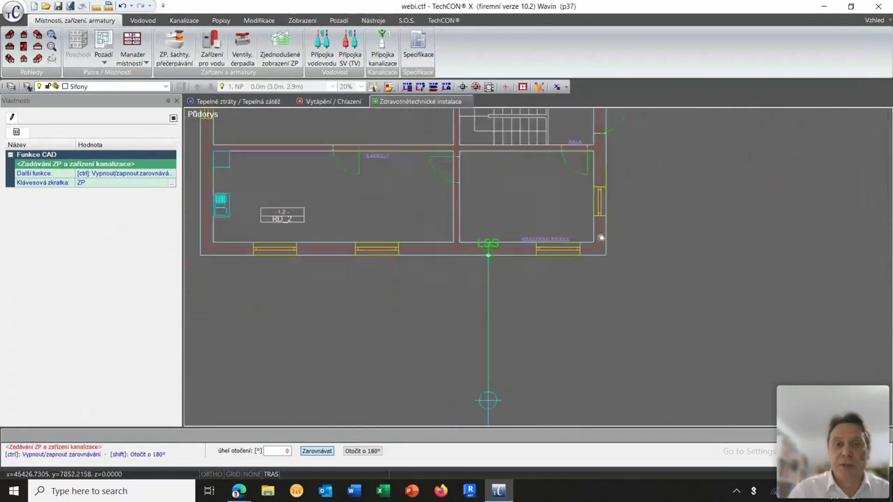
{"action": "scroll", "coordinate": [528, 258], "scroll_direction": "up", "scroll_amount": 5}
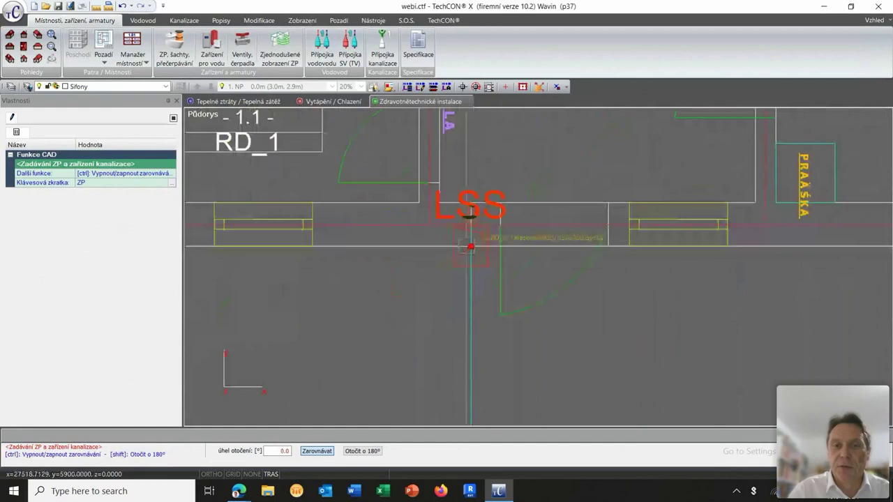
{"action": "scroll", "coordinate": [470, 247], "scroll_direction": "down", "scroll_amount": 5}
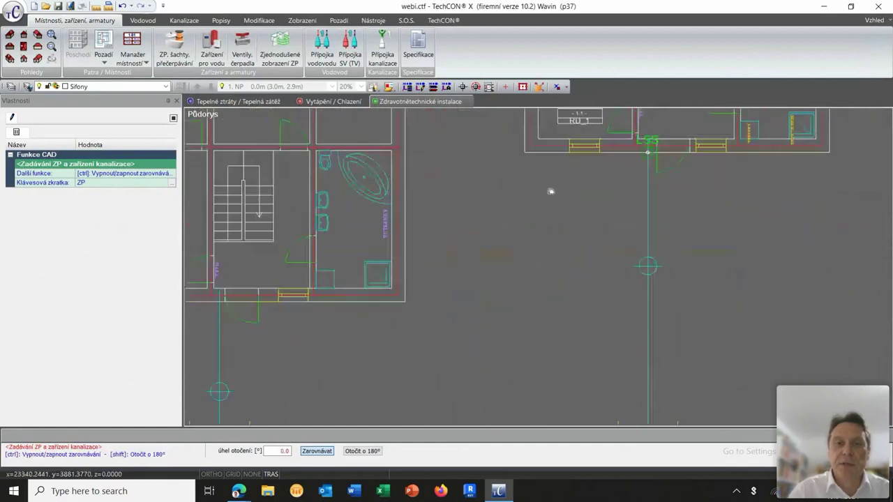
{"action": "scroll", "coordinate": [492, 236], "scroll_direction": "up", "scroll_amount": 4}
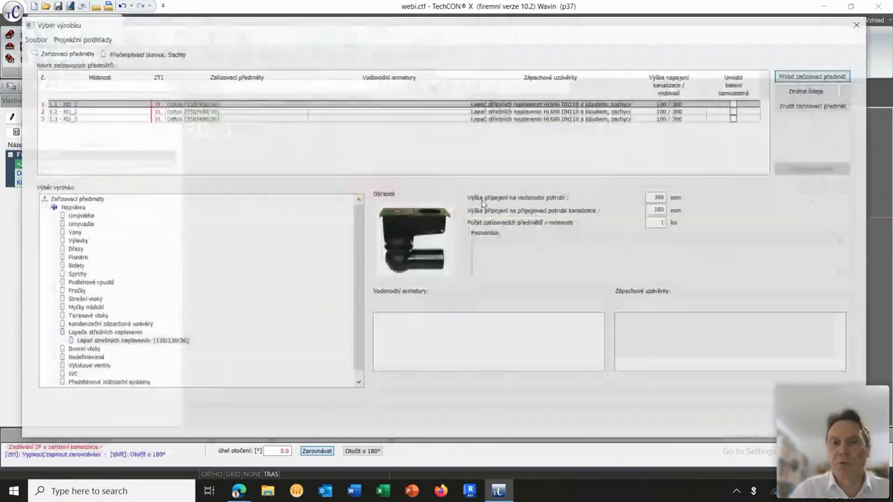
{"action": "key", "text": "Escape"}
Select the right house's outlet with all matching entities in the project and set their distance from the floor to -800 mm.
{"action": "scroll", "coordinate": [508, 271], "scroll_direction": "down", "scroll_amount": 5}
{"action": "scroll", "coordinate": [592, 291], "scroll_direction": "up", "scroll_amount": 6}
{"action": "scroll", "coordinate": [635, 252], "scroll_direction": "up", "scroll_amount": 2}
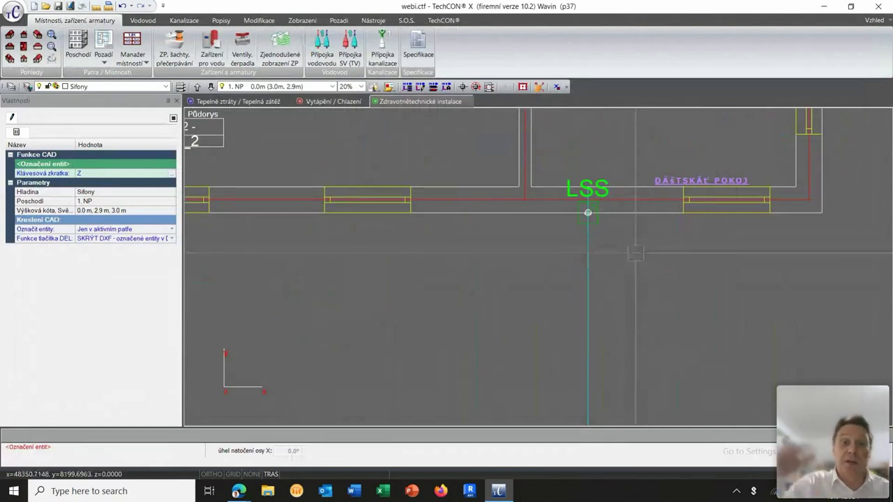
{"action": "left_click", "coordinate": [597, 223]}
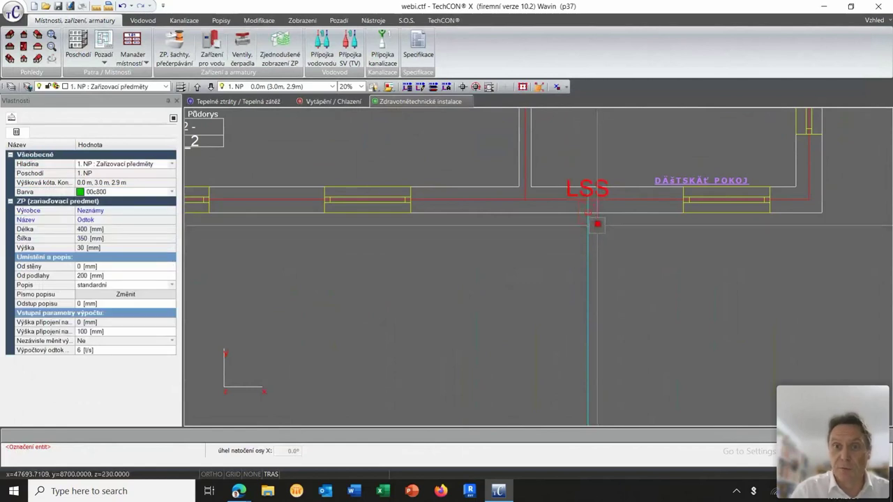
{"action": "right_click", "coordinate": [597, 227]}
{"action": "mouse_move", "coordinate": [655, 249]}
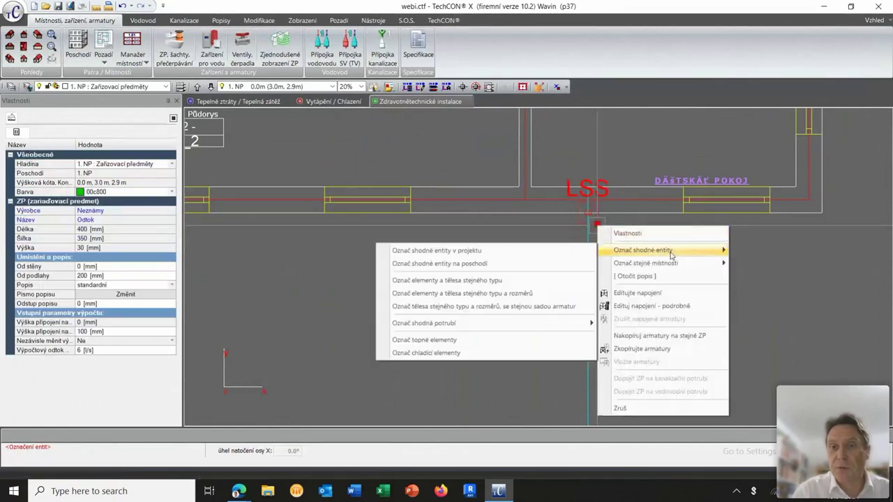
{"action": "left_click", "coordinate": [518, 250]}
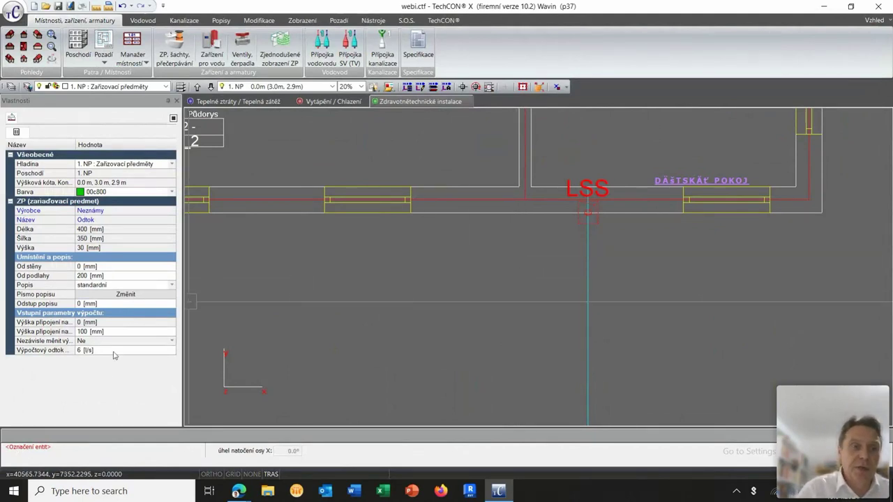
{"action": "left_click", "coordinate": [114, 277]}
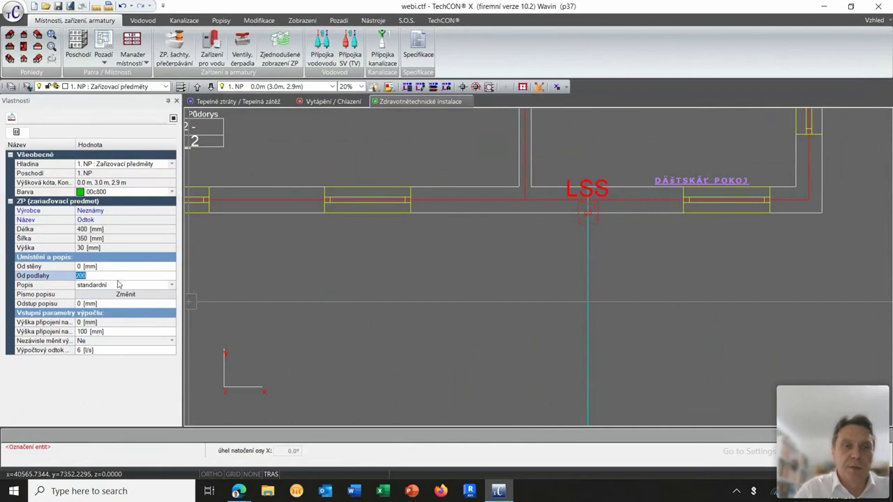
{"action": "type", "text": "-80"}
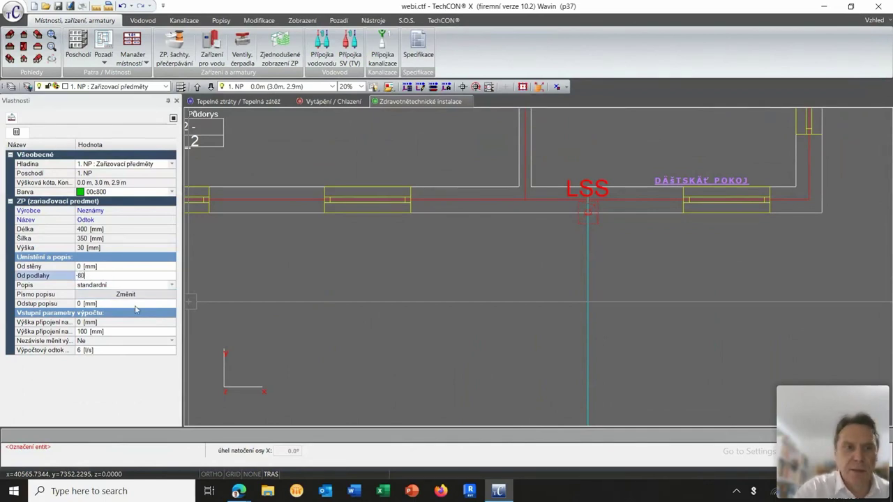
{"action": "type", "text": "0"}
{"action": "key", "text": "Return"}
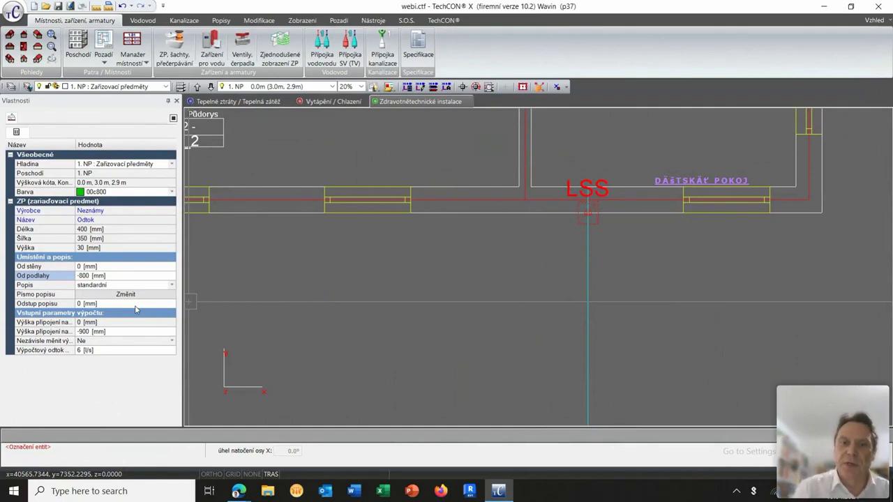
Set the calculated discharge of the selected outlets to 5 l/s.
{"action": "left_click", "coordinate": [108, 353]}
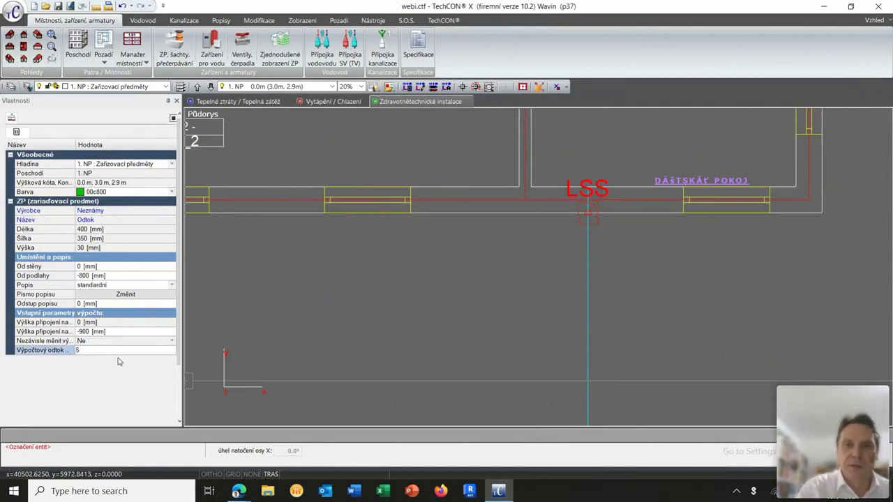
{"action": "type", "text": "5"}
{"action": "key", "text": "Return"}
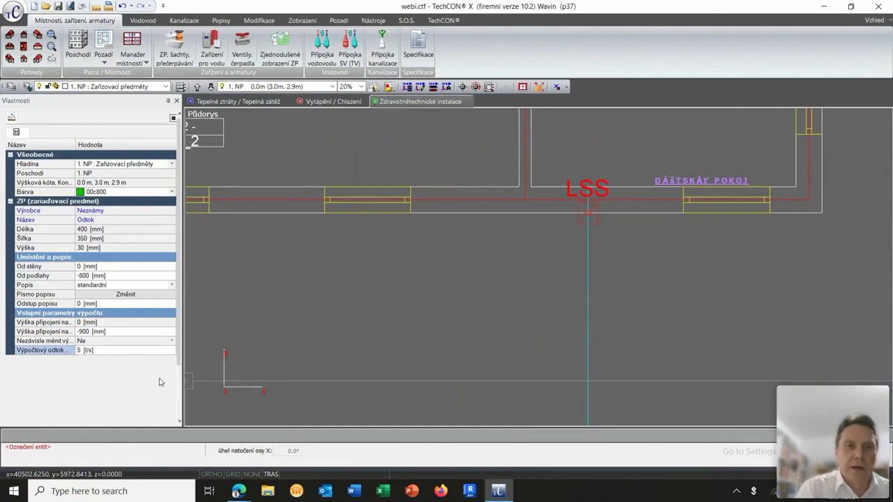
Set the label text style of the selected outlets to bez popisky.
{"action": "right_click", "coordinate": [598, 227]}
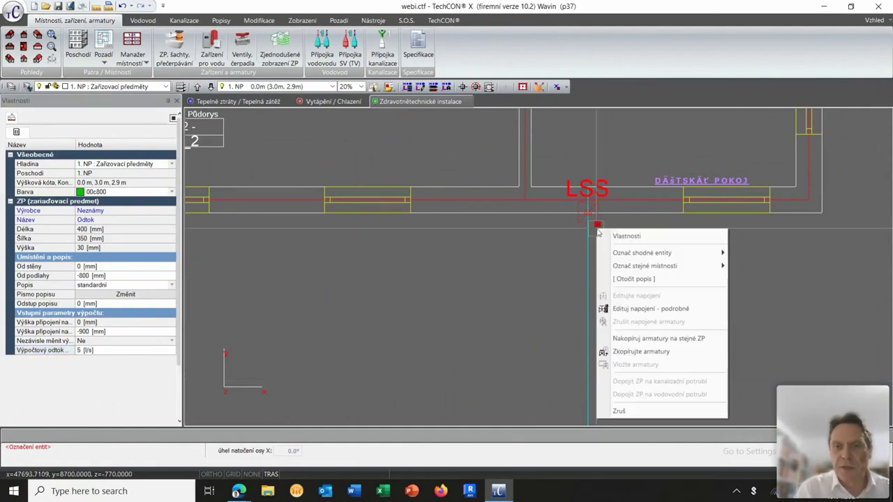
{"action": "left_click", "coordinate": [613, 237]}
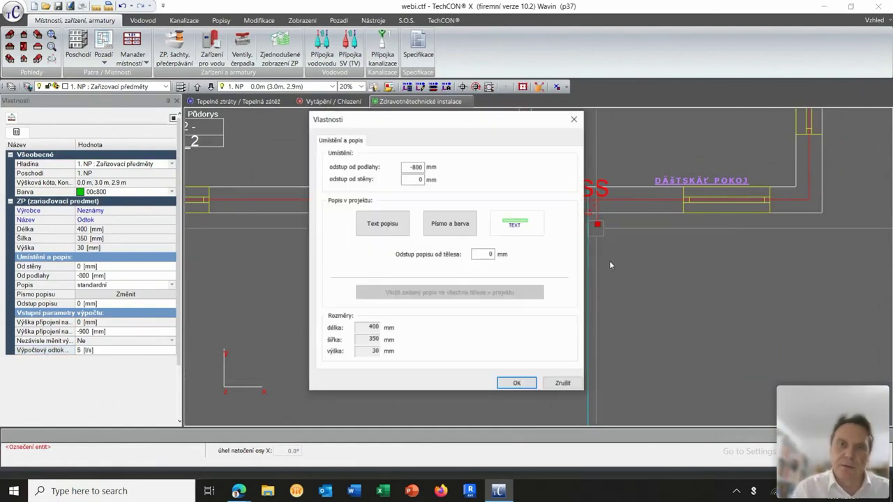
{"action": "left_click_drag", "start_coordinate": [481, 121], "coordinate": [420, 128]}
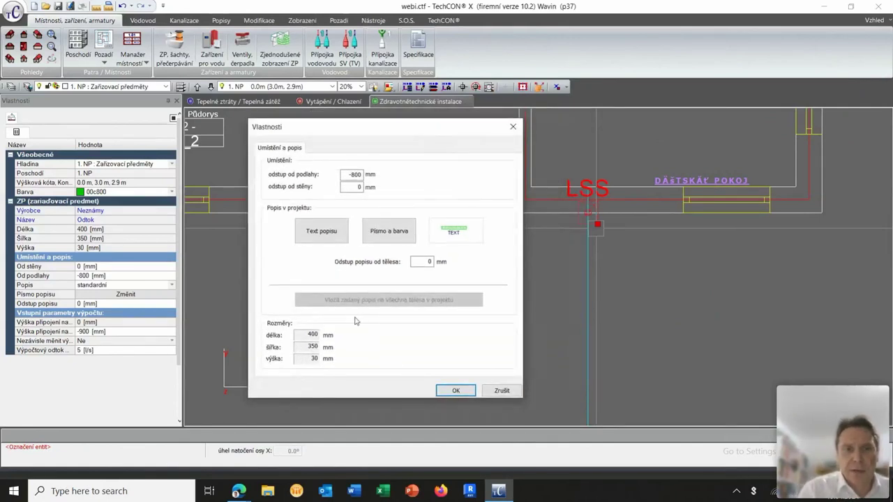
{"action": "left_click", "coordinate": [322, 238]}
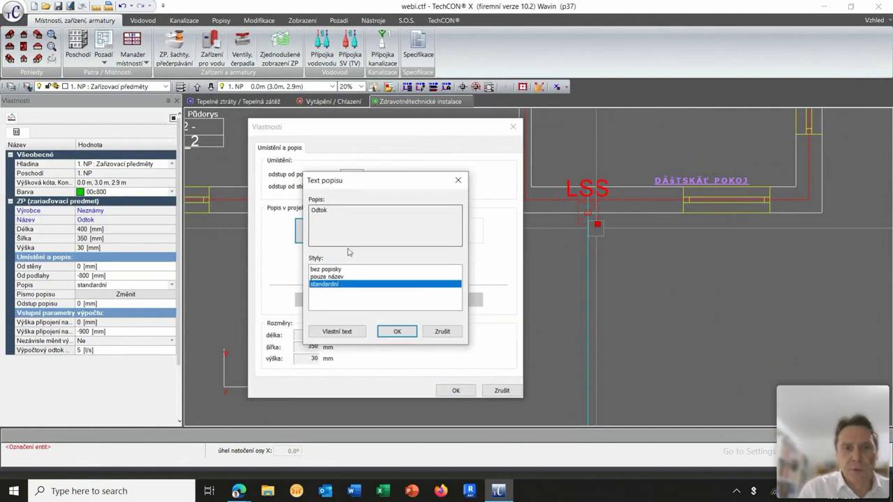
{"action": "left_click", "coordinate": [344, 269]}
{"action": "left_click", "coordinate": [397, 331]}
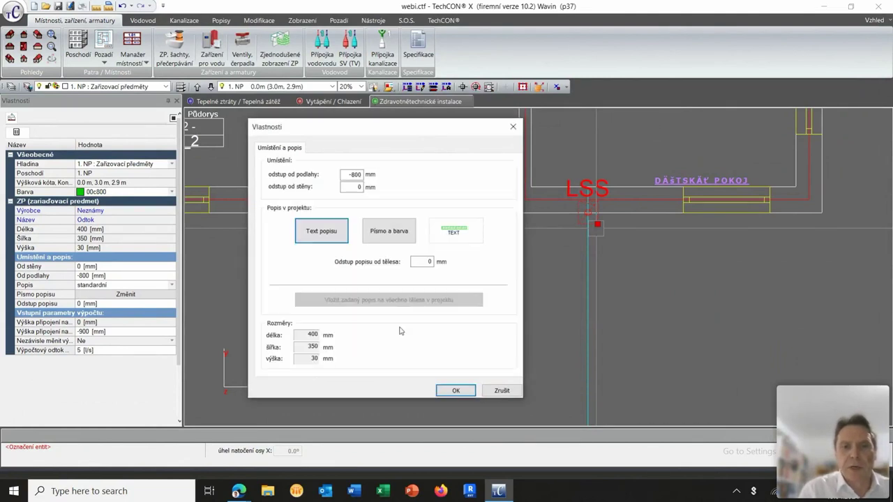
{"action": "left_click", "coordinate": [454, 390]}
{"action": "scroll", "coordinate": [614, 307], "scroll_direction": "down", "scroll_amount": 6}
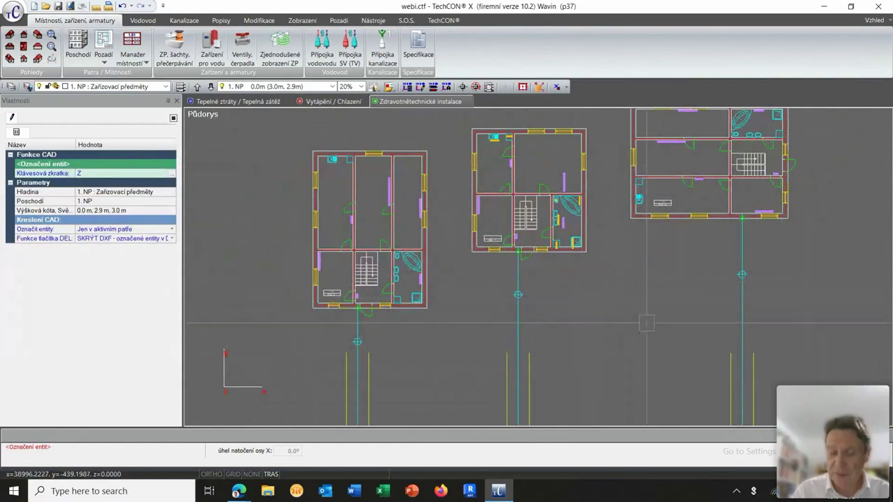
{"action": "middle_click_drag", "start_coordinate": [648, 314], "coordinate": [585, 255]}
{"action": "scroll", "coordinate": [614, 287], "scroll_direction": "down", "scroll_amount": 2}
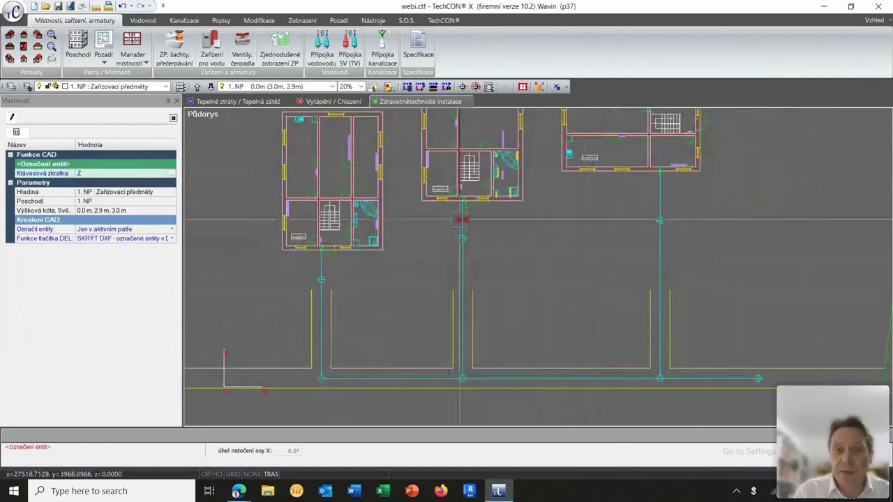
{"action": "scroll", "coordinate": [463, 215], "scroll_direction": "up", "scroll_amount": 3}
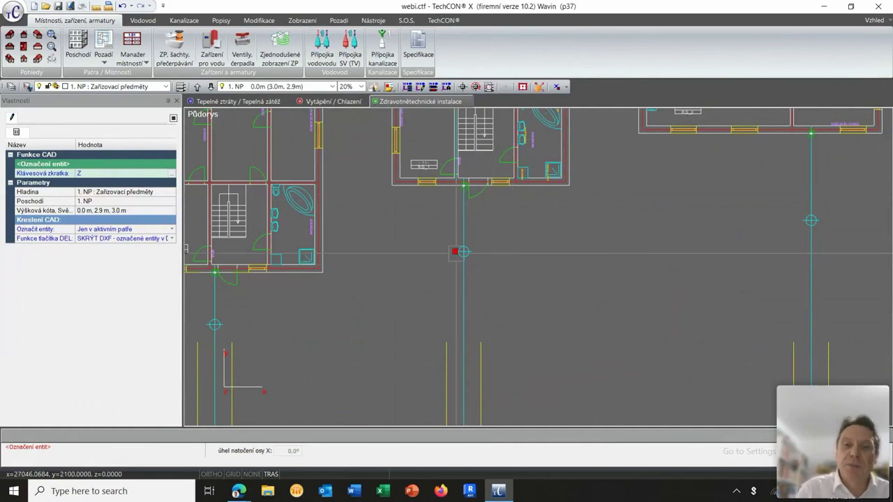
{"action": "scroll", "coordinate": [551, 256], "scroll_direction": "down", "scroll_amount": 2}
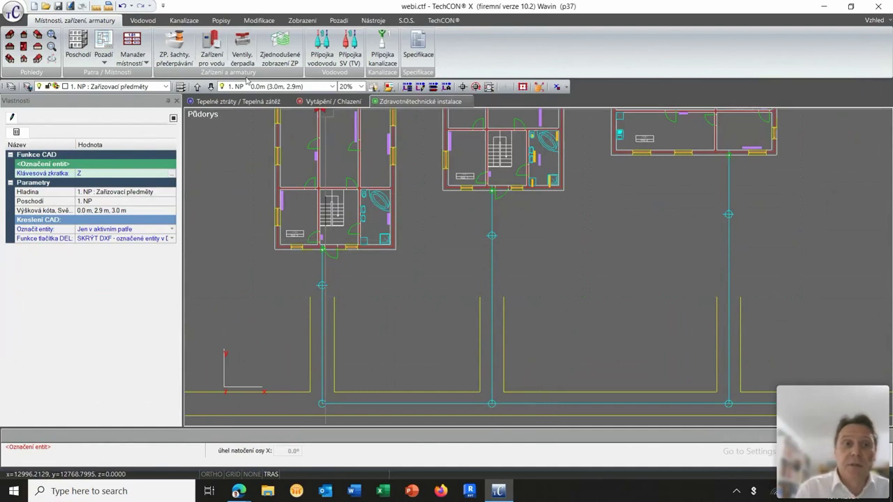
Choose the flow-through Tegra 425 manhole with the DN/OD 160 base and DN 425 × 1500 corrugated pipe from Wavin Czechia.
{"action": "left_click", "coordinate": [174, 53]}
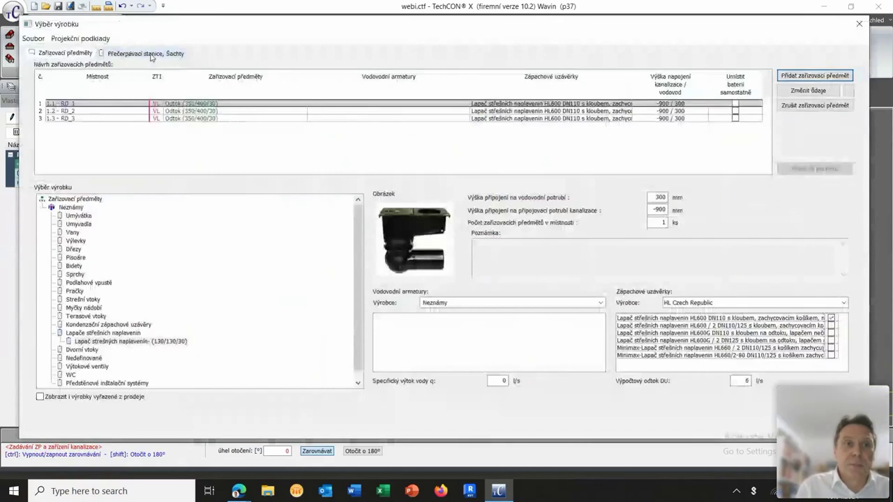
{"action": "left_click", "coordinate": [150, 55]}
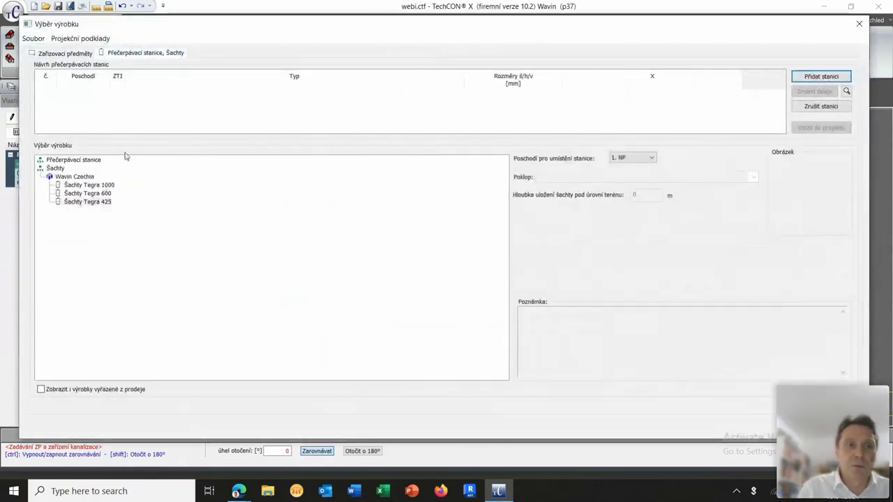
{"action": "double_click", "coordinate": [93, 203]}
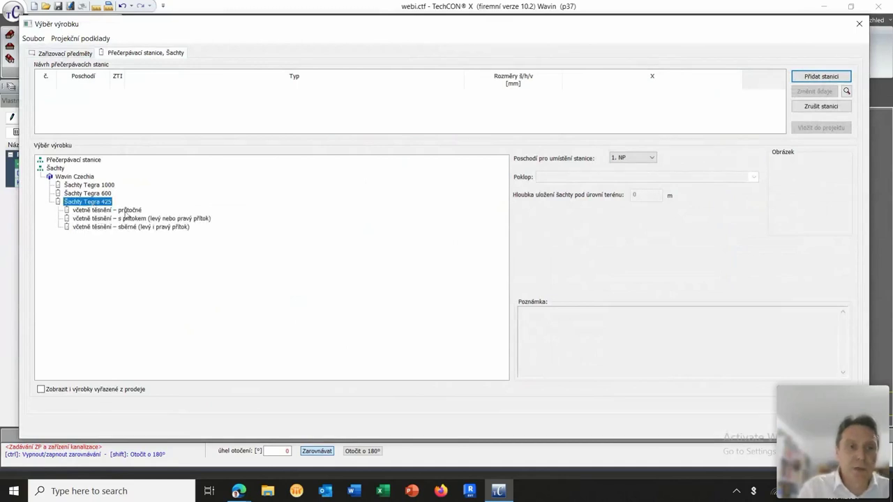
{"action": "left_click", "coordinate": [125, 212]}
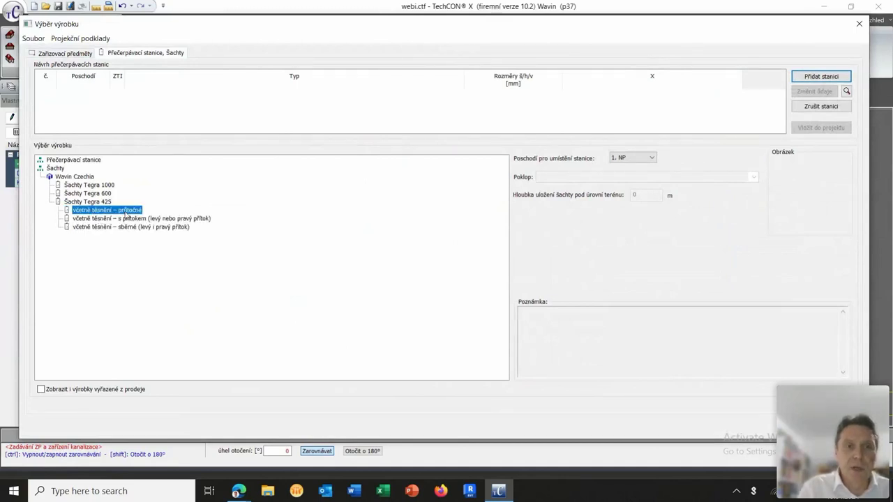
{"action": "double_click", "coordinate": [125, 213]}
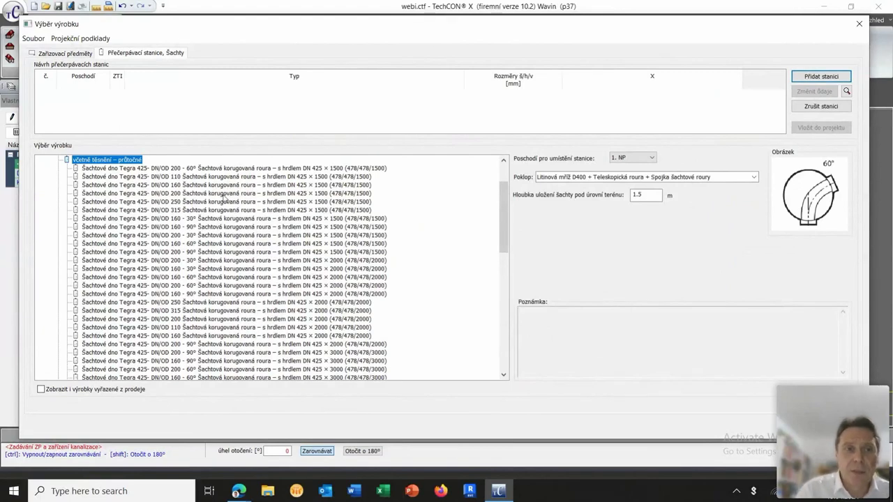
{"action": "left_click", "coordinate": [216, 186]}
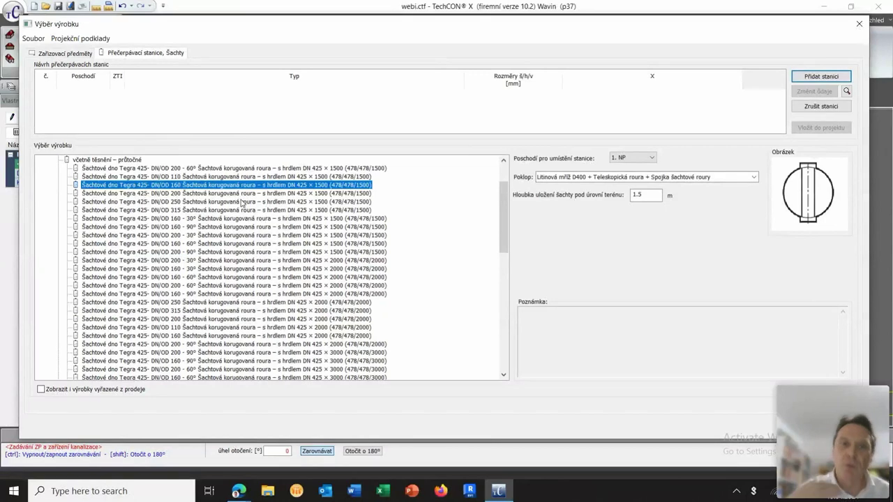
Set the manhole's depth below ground to 1.25 m and its cover to PP poklop A15 – do šachtové roury + Spojka šachtové roury.
{"action": "left_click", "coordinate": [652, 193]}
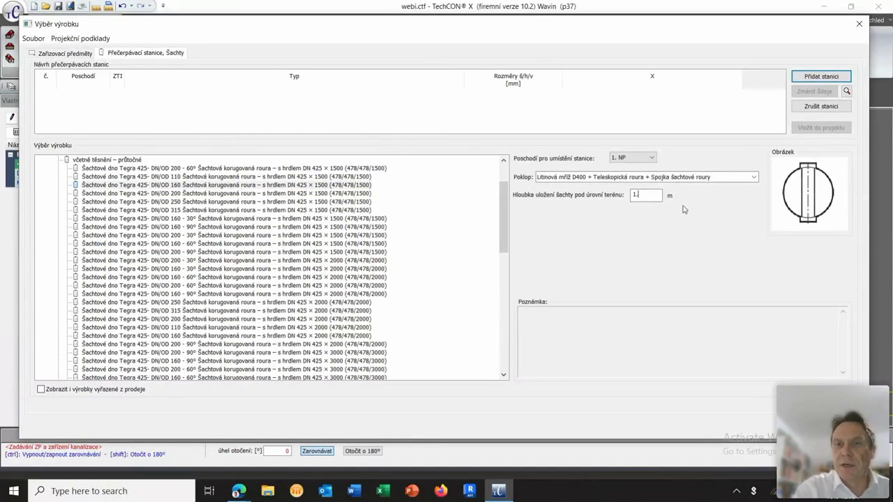
{"action": "type", "text": "5"}
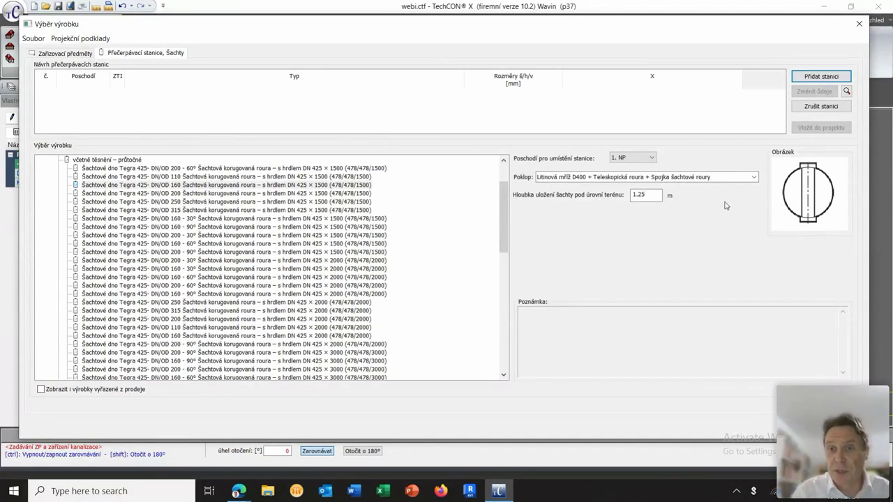
{"action": "left_click", "coordinate": [754, 178]}
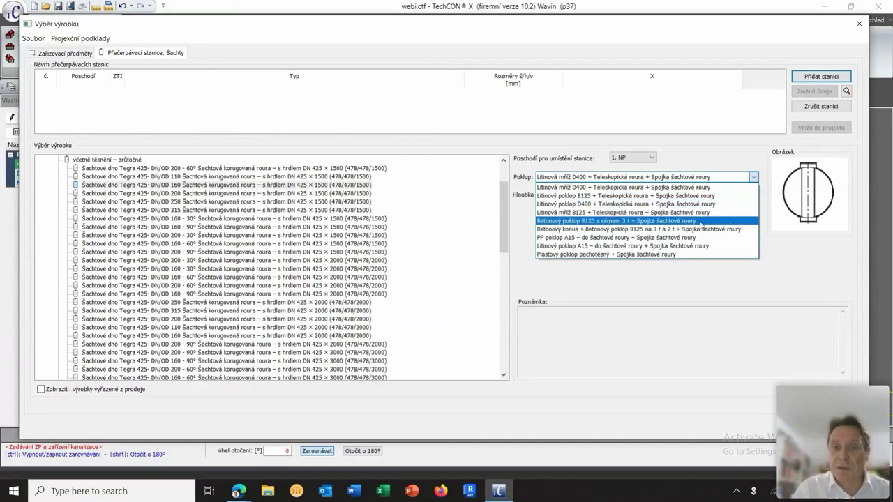
{"action": "left_click", "coordinate": [606, 238]}
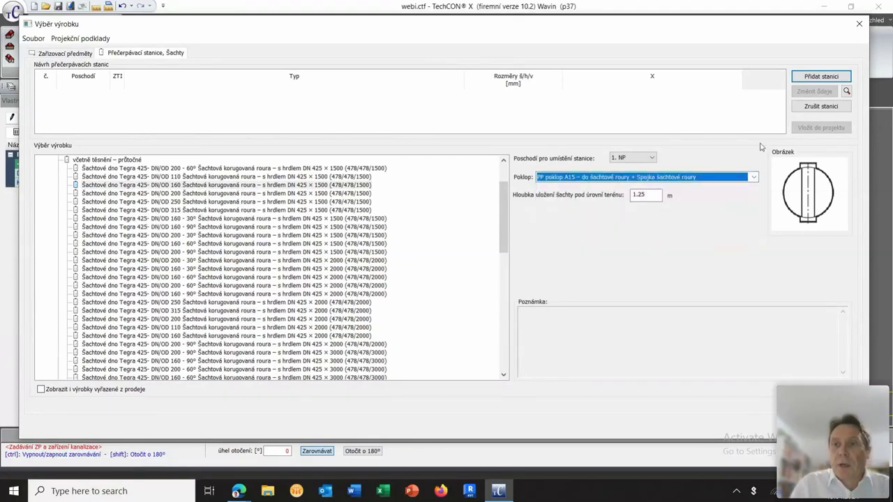
Add three of the configured Tegra 425 manholes to the station list and insert them into the project.
{"action": "left_click", "coordinate": [817, 78]}
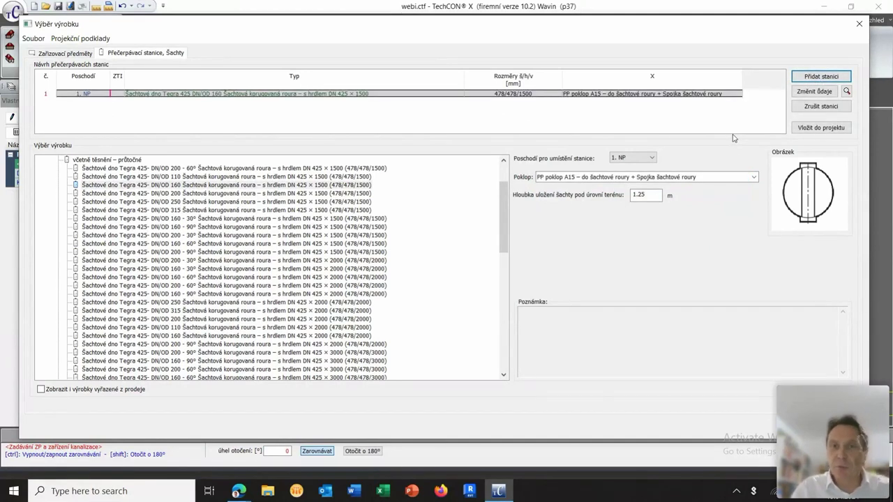
{"action": "left_click", "coordinate": [820, 79]}
{"action": "left_click", "coordinate": [819, 78]}
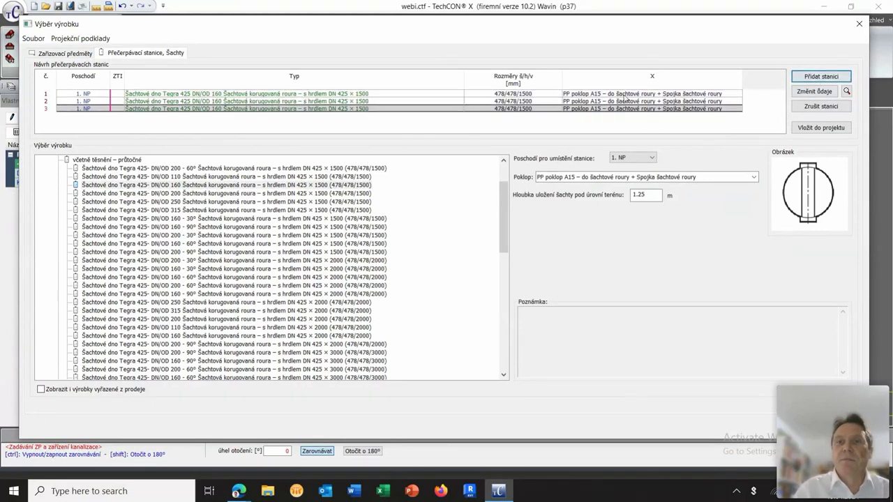
{"action": "left_click", "coordinate": [624, 95]}
{"action": "left_click", "coordinate": [818, 128]}
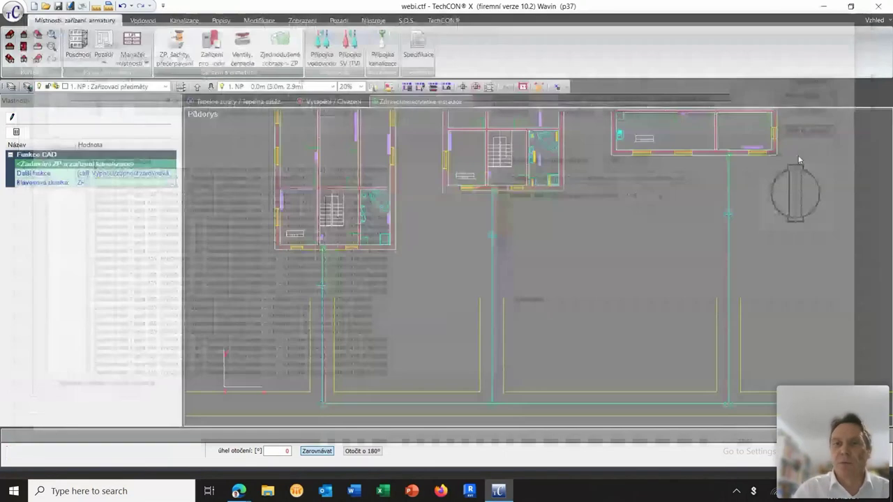
Place the first manhole on the drain line below house RD_3, centred on the circle marked in the background.
{"action": "scroll", "coordinate": [316, 321], "scroll_direction": "up", "scroll_amount": 1}
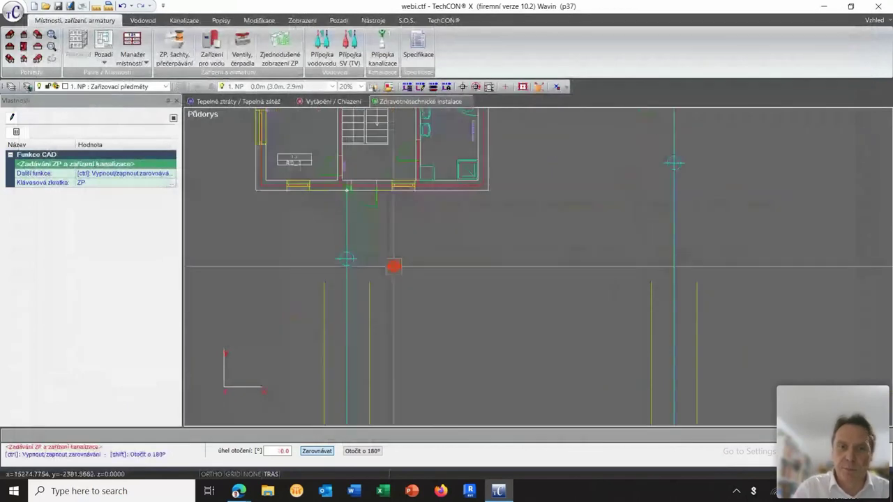
{"action": "scroll", "coordinate": [346, 259], "scroll_direction": "up", "scroll_amount": 3}
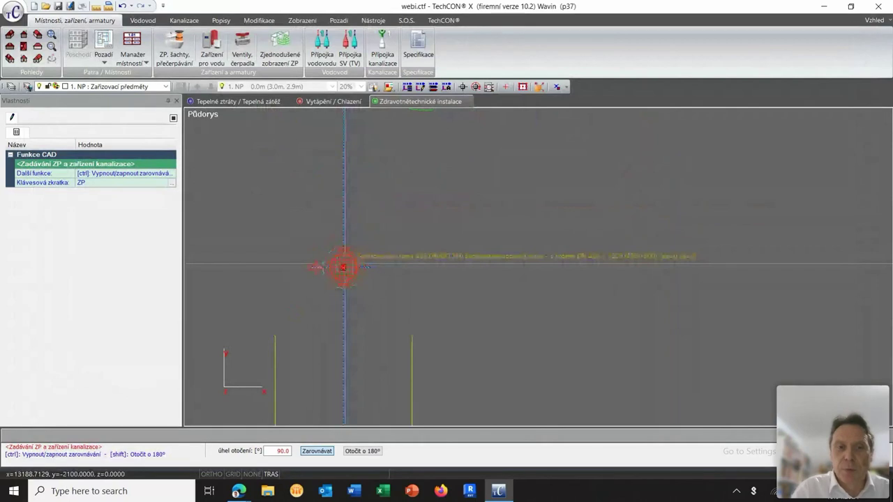
{"action": "scroll", "coordinate": [342, 266], "scroll_direction": "up", "scroll_amount": 1}
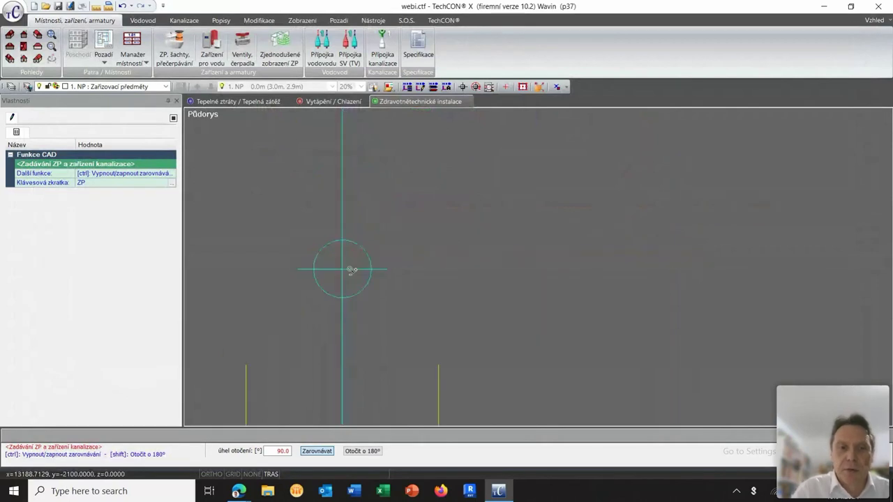
{"action": "left_click", "coordinate": [342, 269]}
{"action": "scroll", "coordinate": [342, 269], "scroll_direction": "down", "scroll_amount": 2}
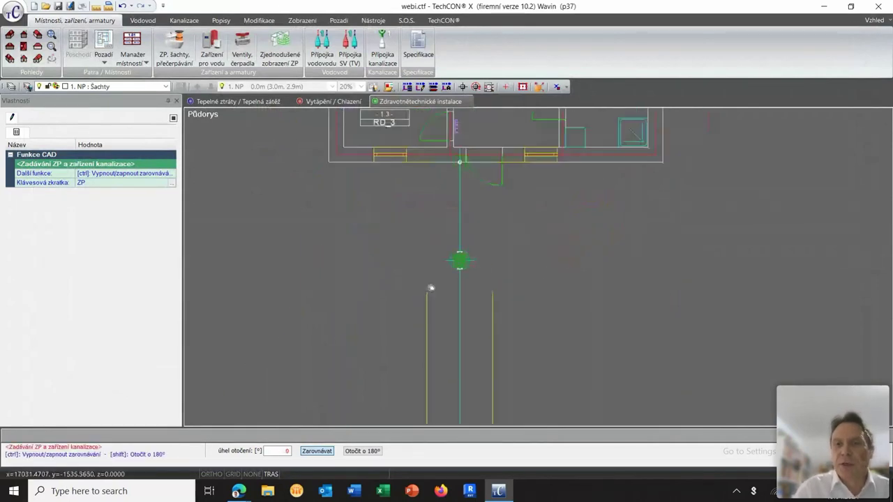
Place the remaining two manholes on the marked circles below houses RD_1 and RD_2, and close the product selection.
{"action": "scroll", "coordinate": [528, 240], "scroll_direction": "up", "scroll_amount": 2}
{"action": "left_click", "coordinate": [534, 224]}
{"action": "scroll", "coordinate": [708, 247], "scroll_direction": "down", "scroll_amount": 2}
{"action": "scroll", "coordinate": [455, 325], "scroll_direction": "up", "scroll_amount": 3}
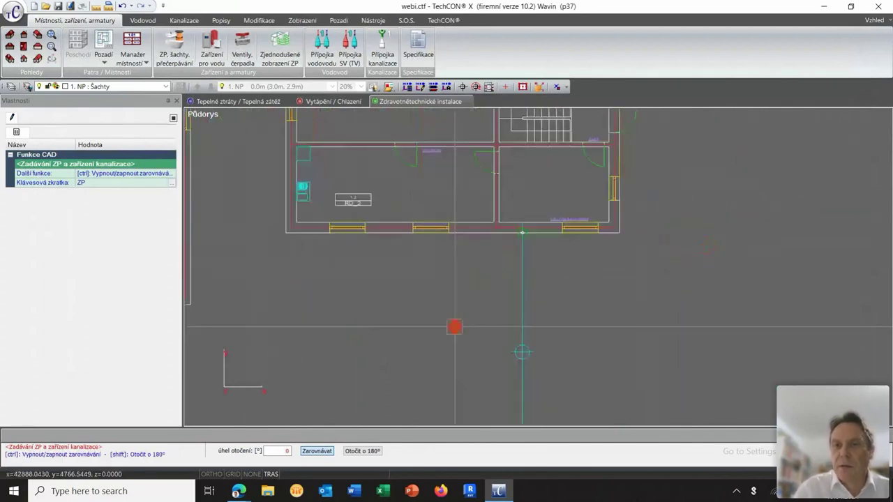
{"action": "scroll", "coordinate": [575, 285], "scroll_direction": "up", "scroll_amount": 1}
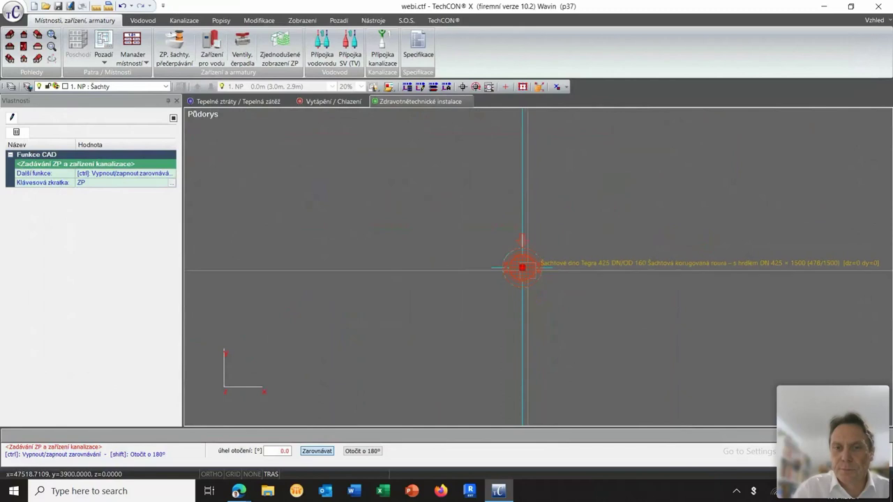
{"action": "left_click", "coordinate": [523, 268]}
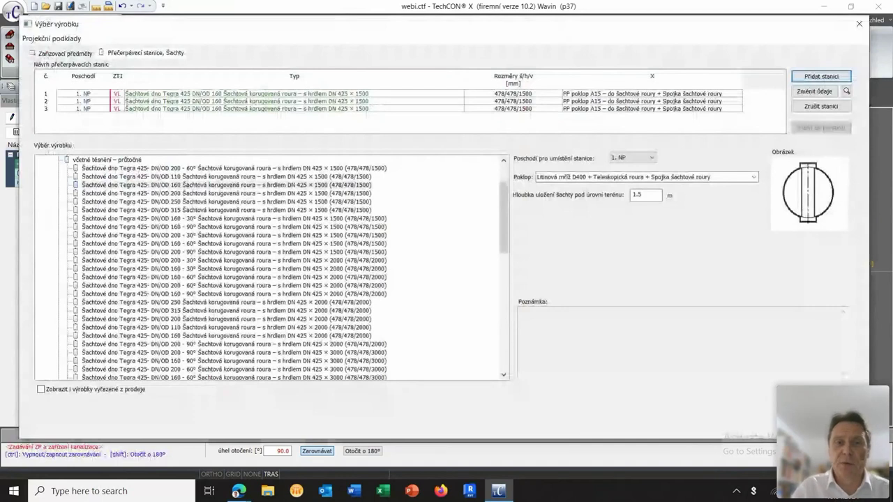
{"action": "key", "text": "Return"}
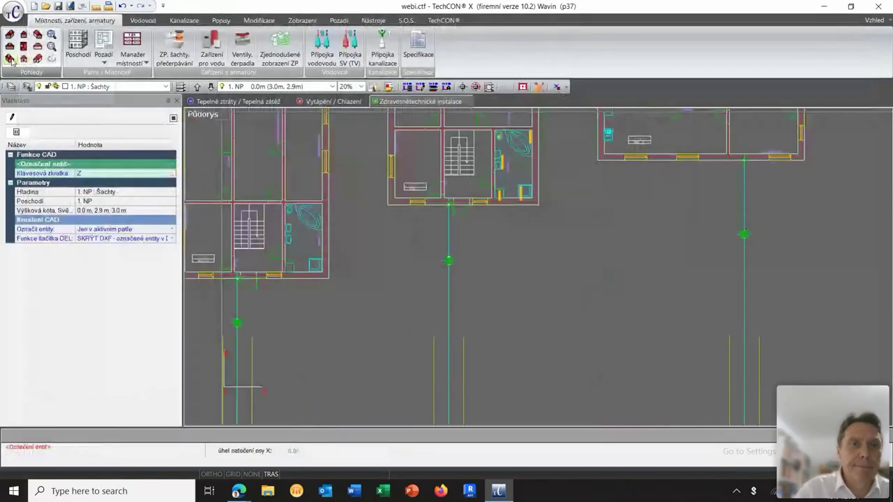
Examine the placed manholes in the axonometric view and return to the floor plan.
{"action": "left_click", "coordinate": [10, 59]}
{"action": "scroll", "coordinate": [530, 180], "scroll_direction": "up", "scroll_amount": 5}
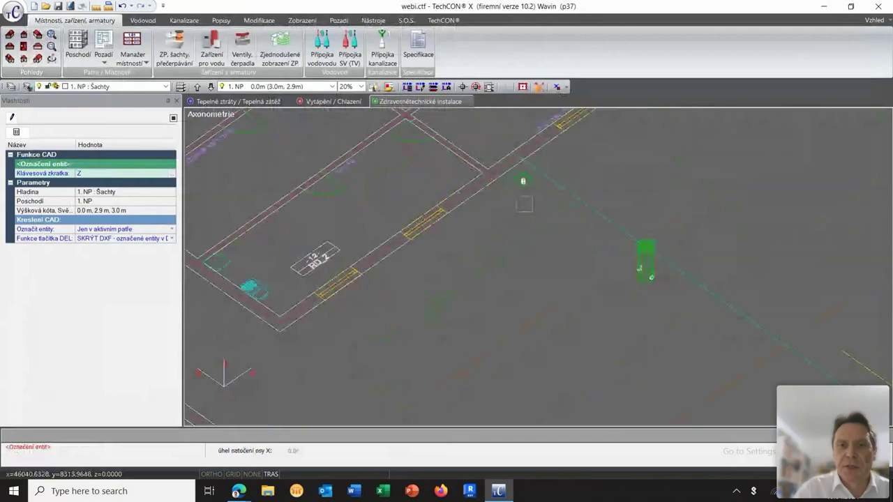
{"action": "scroll", "coordinate": [530, 180], "scroll_direction": "down", "scroll_amount": 5}
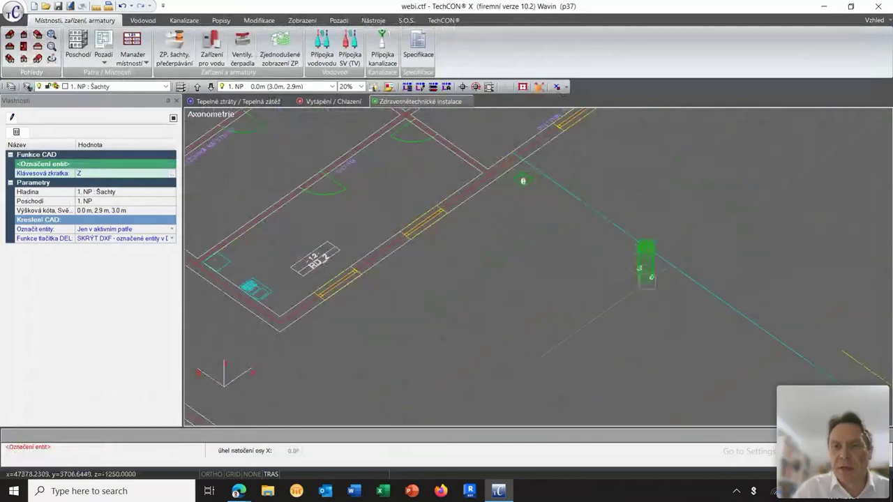
{"action": "scroll", "coordinate": [568, 244], "scroll_direction": "down", "scroll_amount": 3}
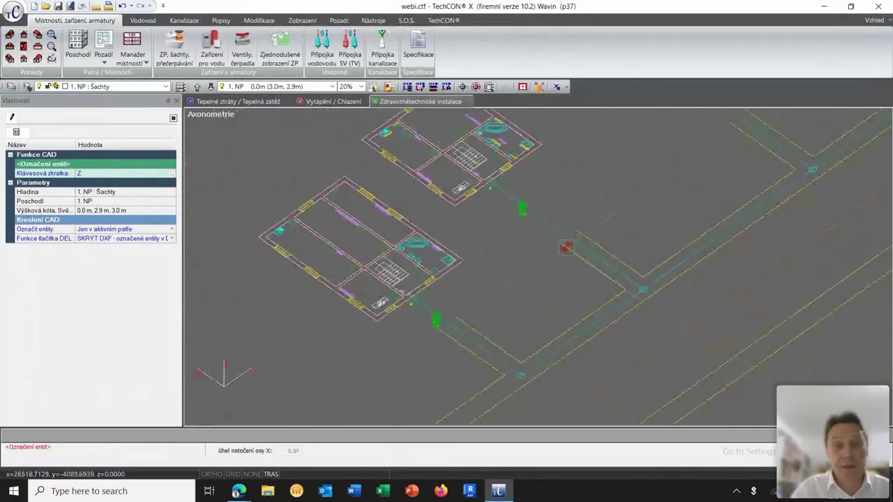
{"action": "left_click", "coordinate": [24, 46]}
{"action": "middle_click_drag", "start_coordinate": [515, 219], "coordinate": [507, 258]}
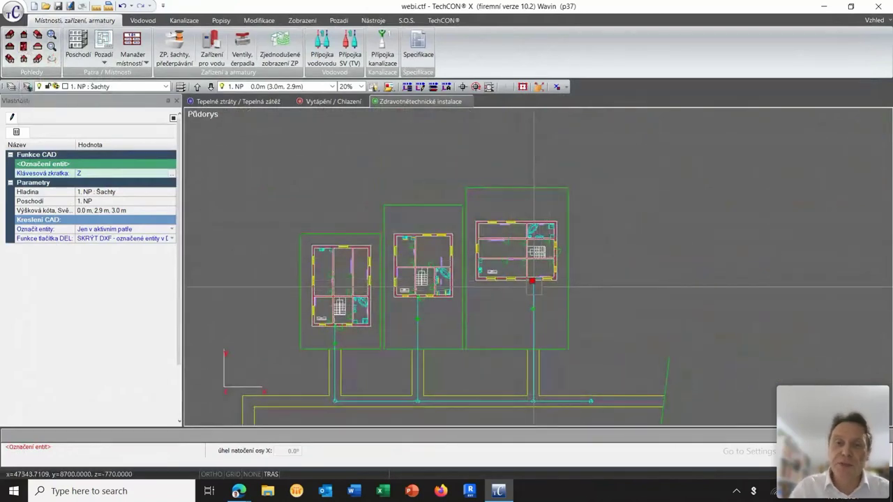
Draw a DN 110 Wavin Trubka HDPE QS SDR 26 bez hrdla sewer pipe from house RD_2's outlet to its manhole.
{"action": "scroll", "coordinate": [533, 286], "scroll_direction": "up", "scroll_amount": 5}
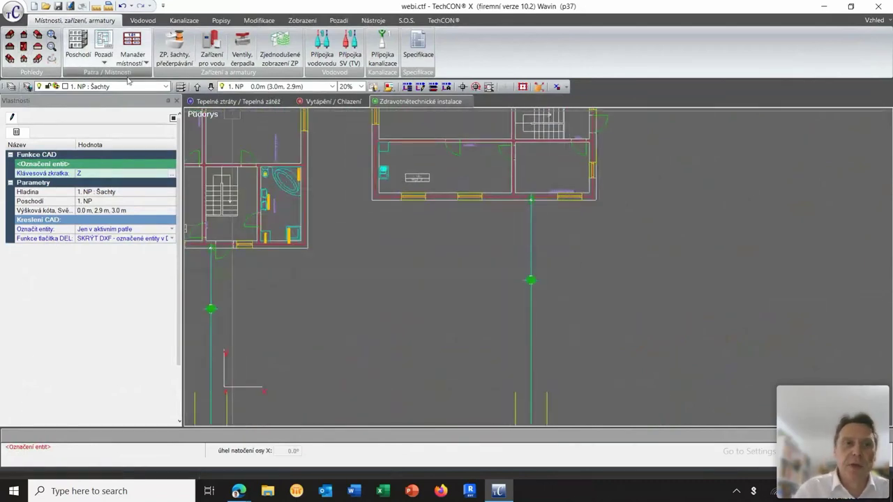
{"action": "left_click", "coordinate": [188, 22]}
{"action": "left_click", "coordinate": [239, 43]}
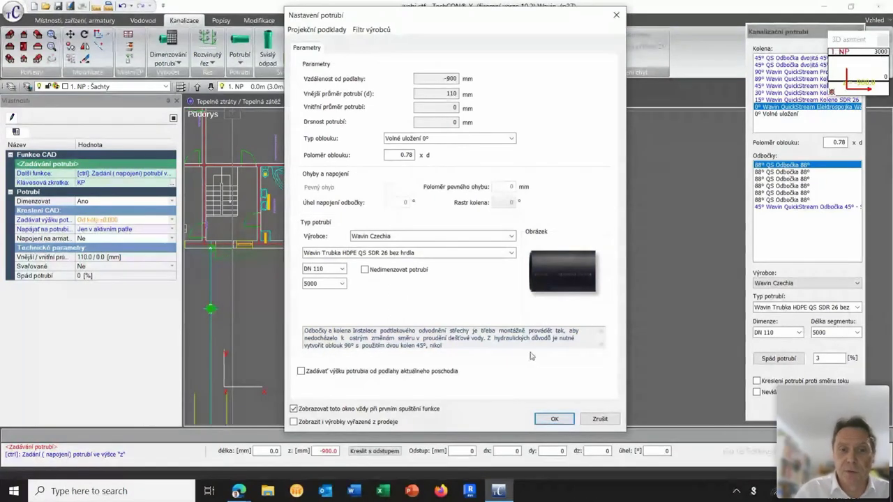
{"action": "key", "text": "Return"}
{"action": "scroll", "coordinate": [505, 191], "scroll_direction": "up", "scroll_amount": 5}
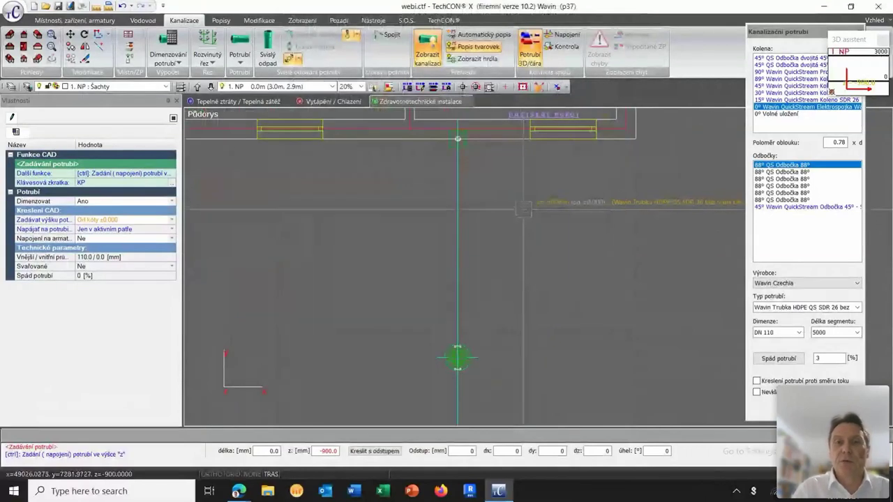
{"action": "scroll", "coordinate": [504, 186], "scroll_direction": "up", "scroll_amount": 1}
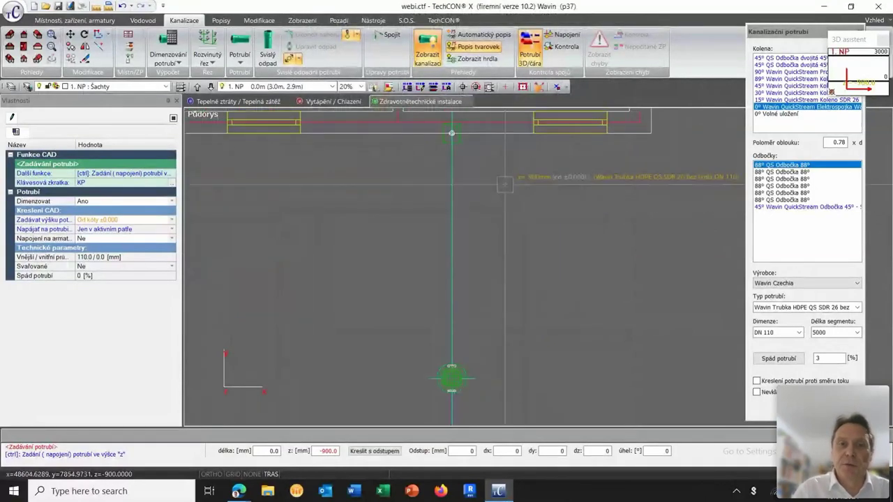
{"action": "left_click", "coordinate": [452, 133]}
{"action": "scroll", "coordinate": [418, 209], "scroll_direction": "up", "scroll_amount": 2}
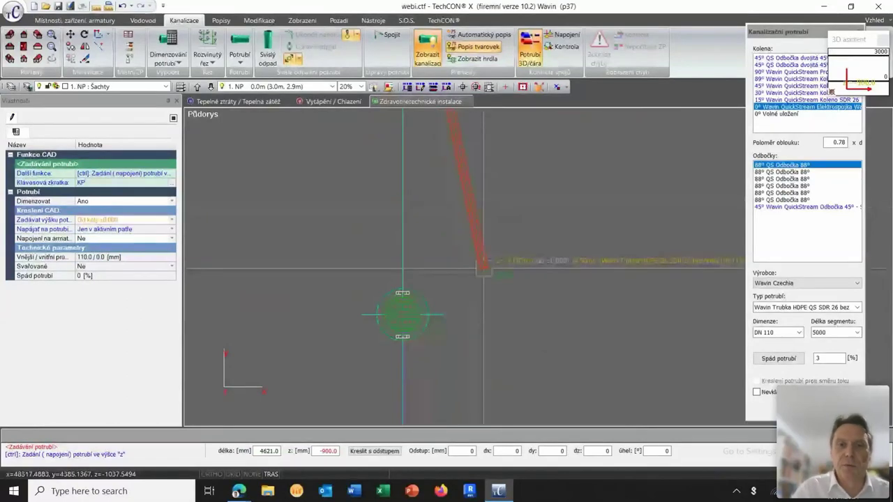
{"action": "left_click", "coordinate": [387, 301]}
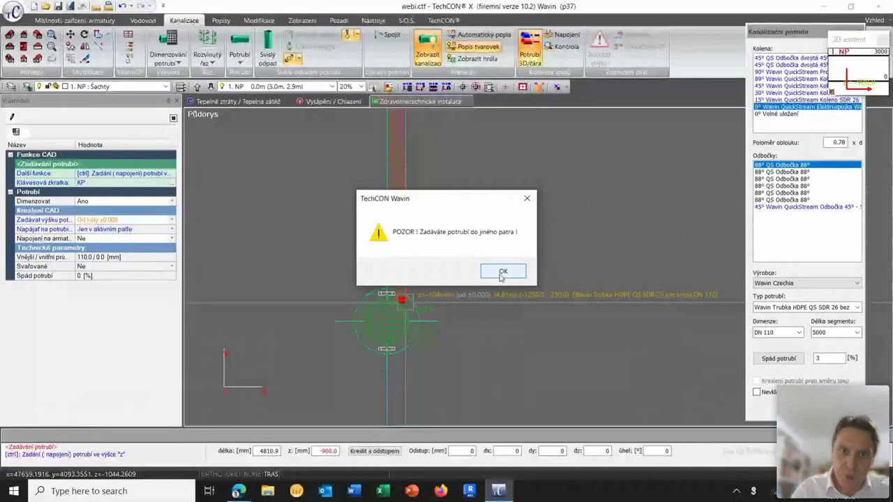
{"action": "left_click", "coordinate": [502, 273]}
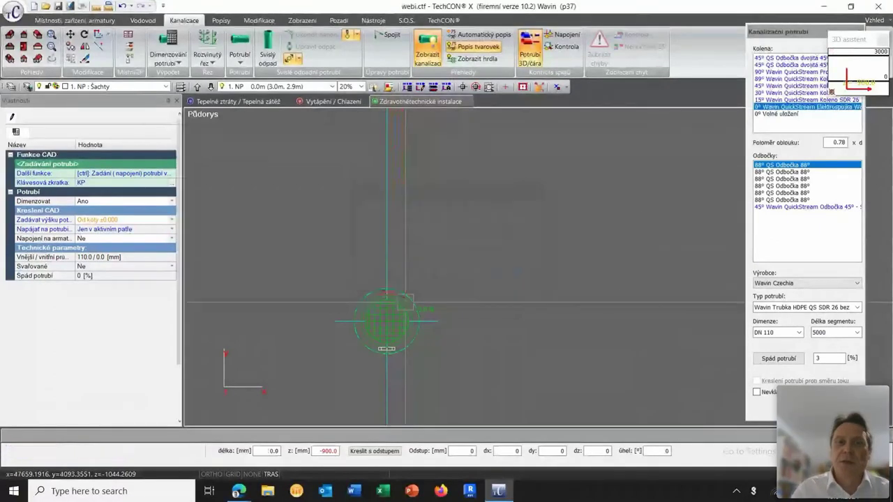
Connect the RD_2 pipe to the manhole's house-side výstup kanál (z=-1070) connection.
{"action": "left_click_drag", "start_coordinate": [465, 145], "coordinate": [609, 143]}
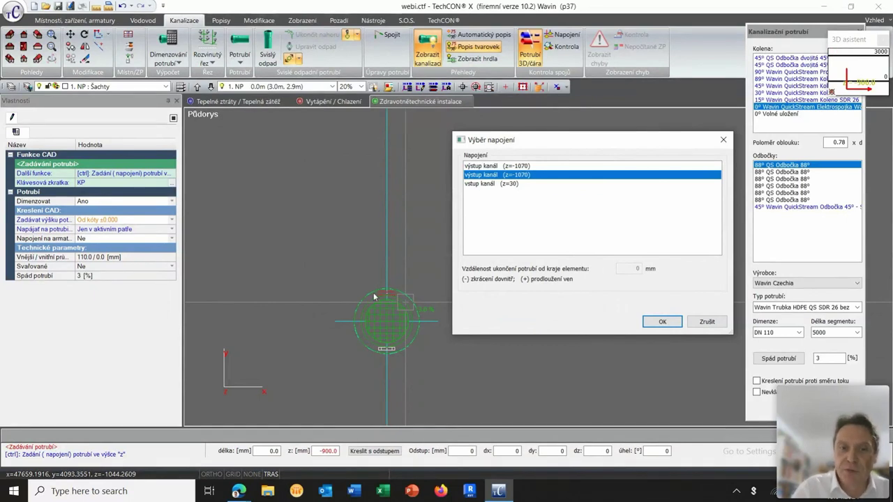
{"action": "left_click", "coordinate": [523, 166]}
{"action": "left_click", "coordinate": [523, 175]}
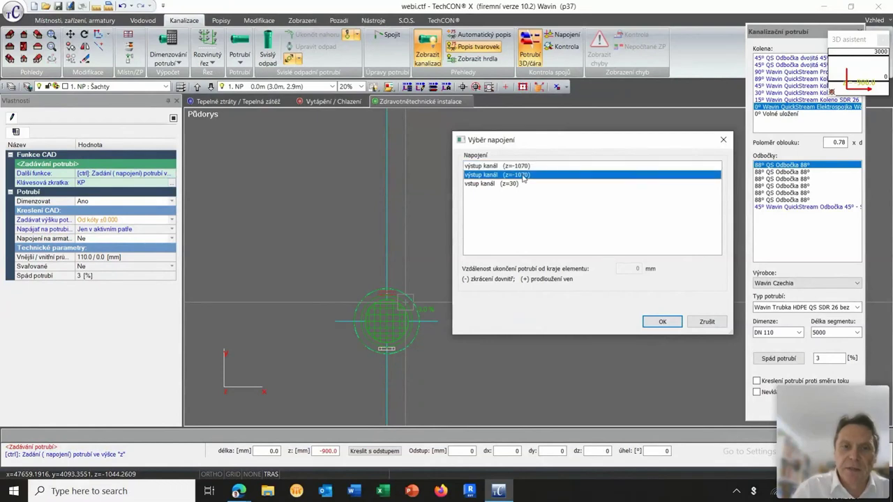
{"action": "left_click", "coordinate": [523, 166]}
{"action": "left_click", "coordinate": [522, 175]}
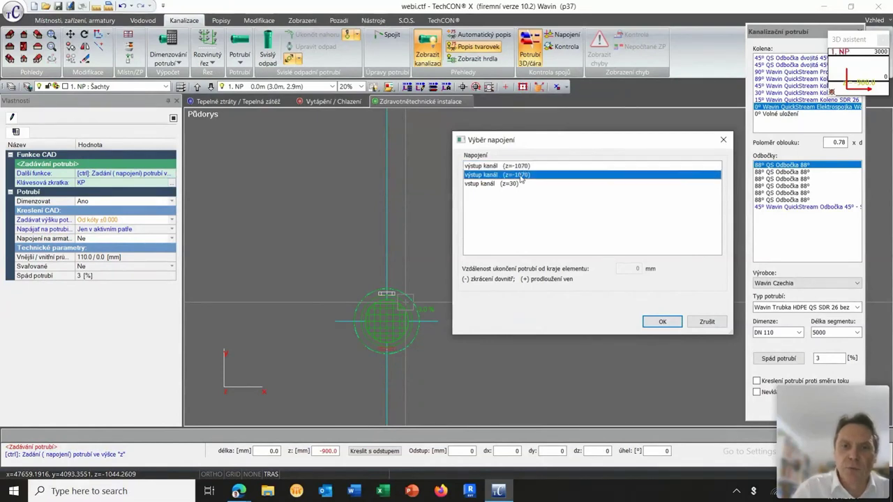
{"action": "left_click", "coordinate": [656, 323]}
Draw a DN 110 sewer pipe from house RD_1's outlet to its manhole, connecting it to the house-side výstup kanál (z=-1070).
{"action": "scroll", "coordinate": [512, 317], "scroll_direction": "down", "scroll_amount": 5}
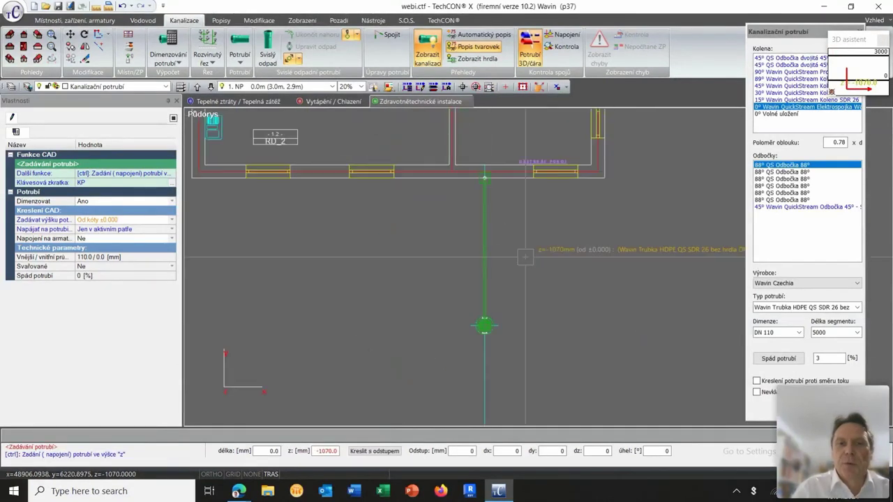
{"action": "scroll", "coordinate": [457, 258], "scroll_direction": "up", "scroll_amount": 3}
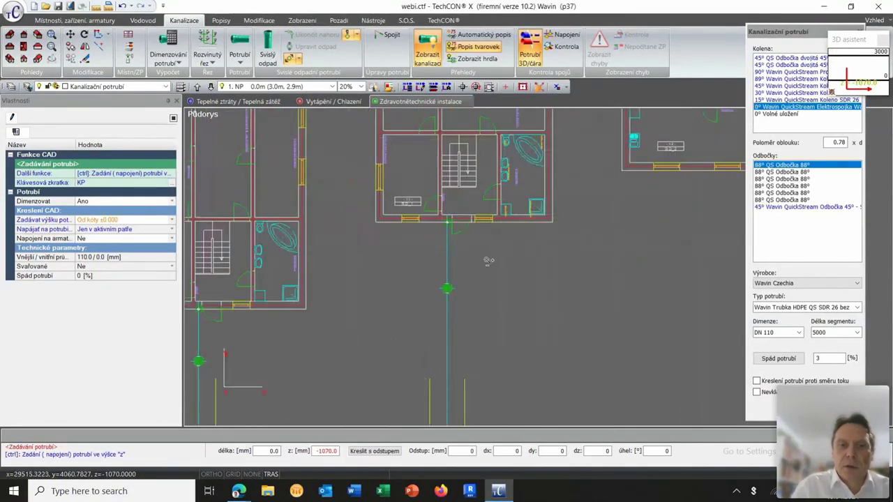
{"action": "middle_click_drag", "start_coordinate": [502, 252], "coordinate": [497, 281]}
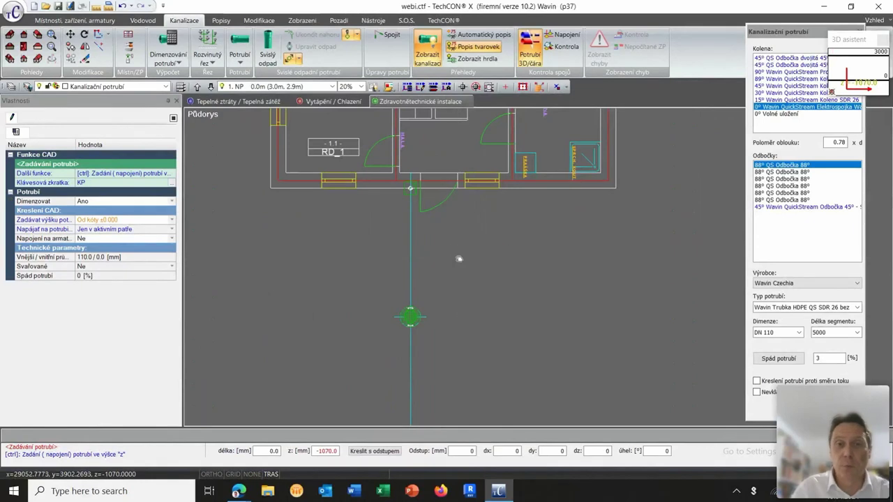
{"action": "middle_click_drag", "start_coordinate": [459, 259], "coordinate": [456, 263]}
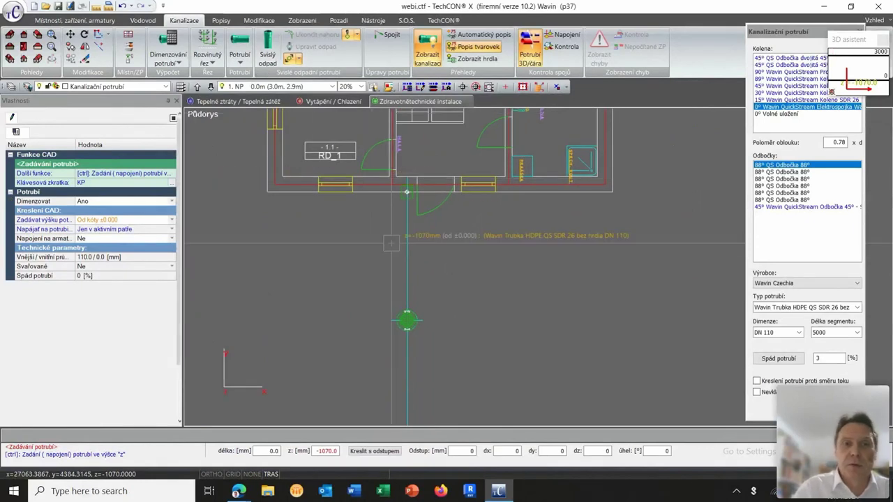
{"action": "scroll", "coordinate": [392, 242], "scroll_direction": "up", "scroll_amount": 2}
{"action": "middle_click_drag", "start_coordinate": [480, 368], "coordinate": [435, 299]}
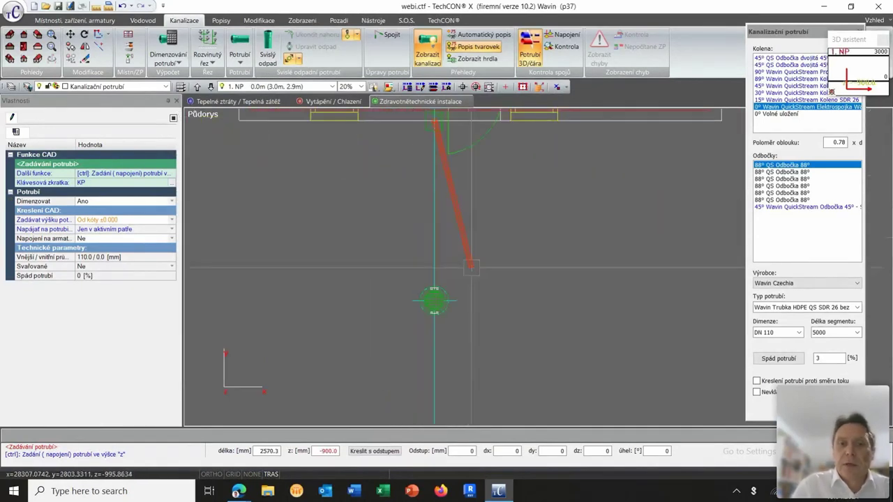
{"action": "left_click", "coordinate": [432, 297]}
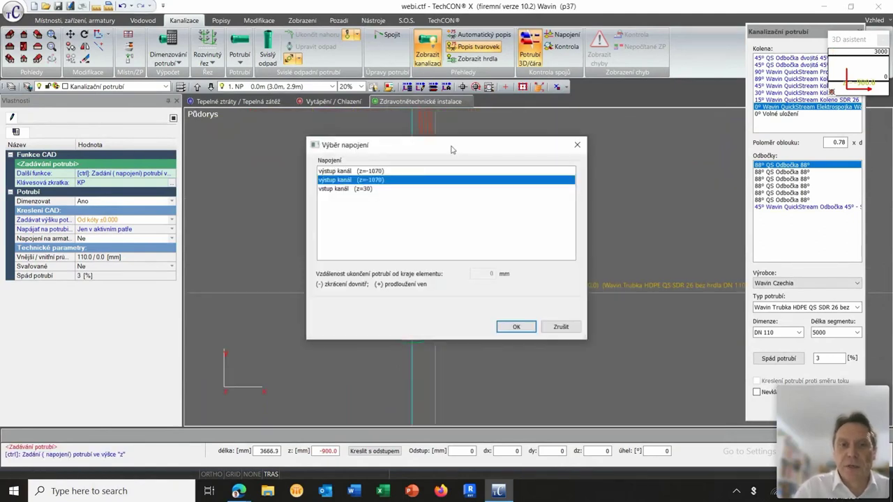
{"action": "left_click_drag", "start_coordinate": [451, 149], "coordinate": [632, 136]}
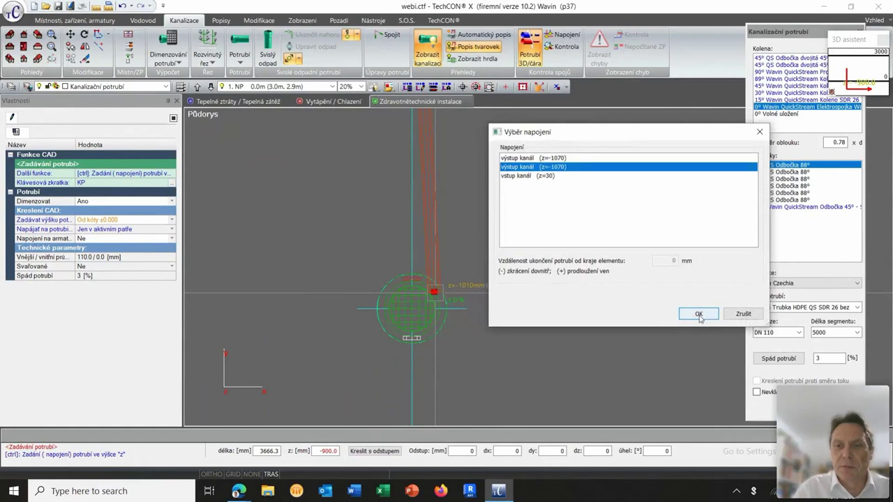
{"action": "left_click", "coordinate": [698, 313]}
Draw a DN 110 sewer pipe from house RD_3's outlet to its manhole and accept the offered house-side connection.
{"action": "middle_click_drag", "start_coordinate": [422, 326], "coordinate": [473, 289]}
{"action": "scroll", "coordinate": [474, 289], "scroll_direction": "down", "scroll_amount": 2}
{"action": "scroll", "coordinate": [478, 275], "scroll_direction": "up", "scroll_amount": 4}
{"action": "scroll", "coordinate": [391, 169], "scroll_direction": "up", "scroll_amount": 2}
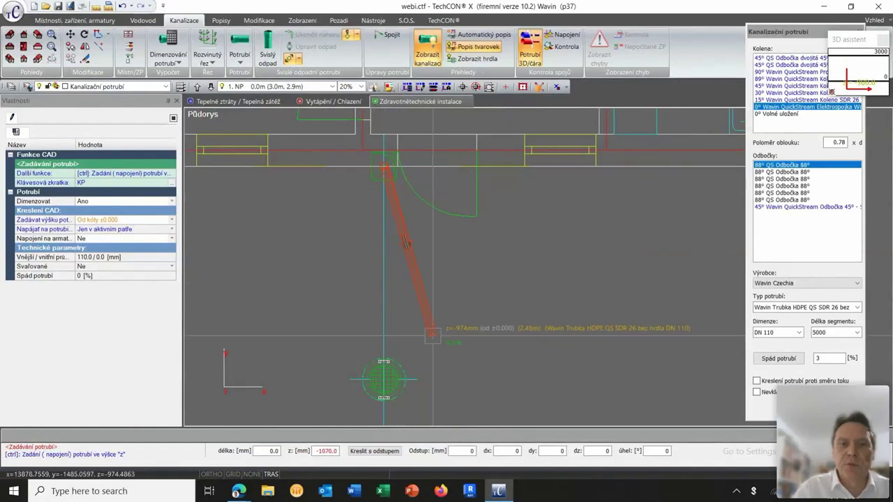
{"action": "scroll", "coordinate": [389, 373], "scroll_direction": "up", "scroll_amount": 2}
{"action": "left_click", "coordinate": [391, 375]}
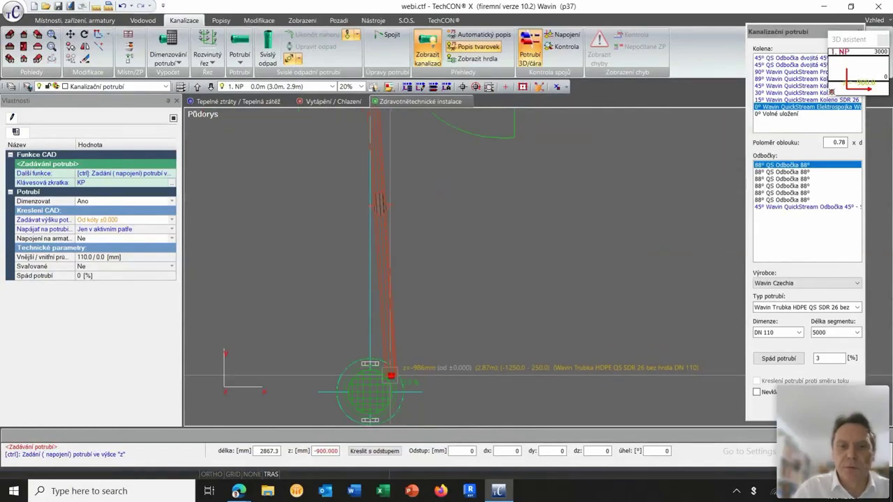
{"action": "left_click", "coordinate": [516, 326]}
{"action": "scroll", "coordinate": [380, 376], "scroll_direction": "down", "scroll_amount": 5}
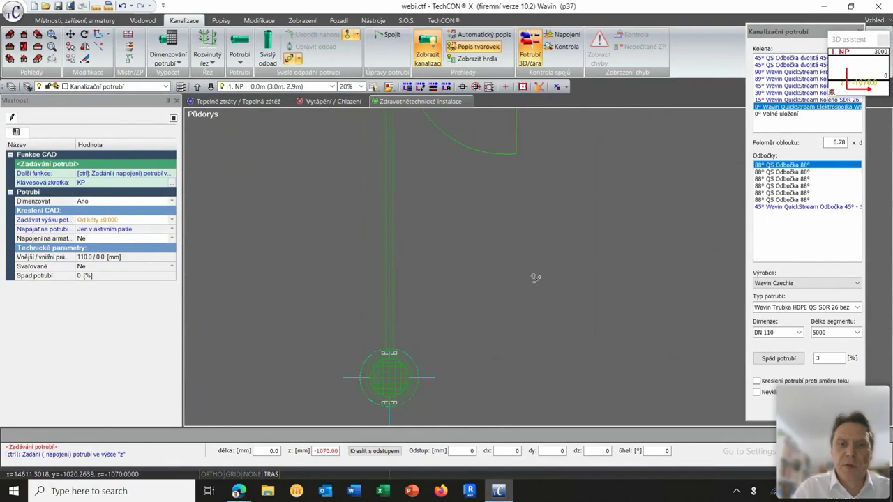
Inspect the three house connections in the axonometric view, return to the floor plan and end pipe drawing.
{"action": "middle_click_drag", "start_coordinate": [427, 299], "coordinate": [378, 309]}
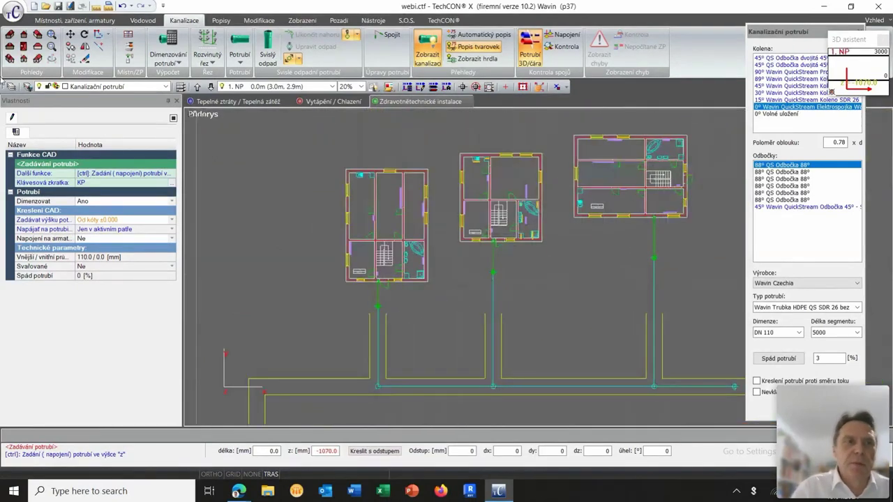
{"action": "left_click", "coordinate": [10, 60]}
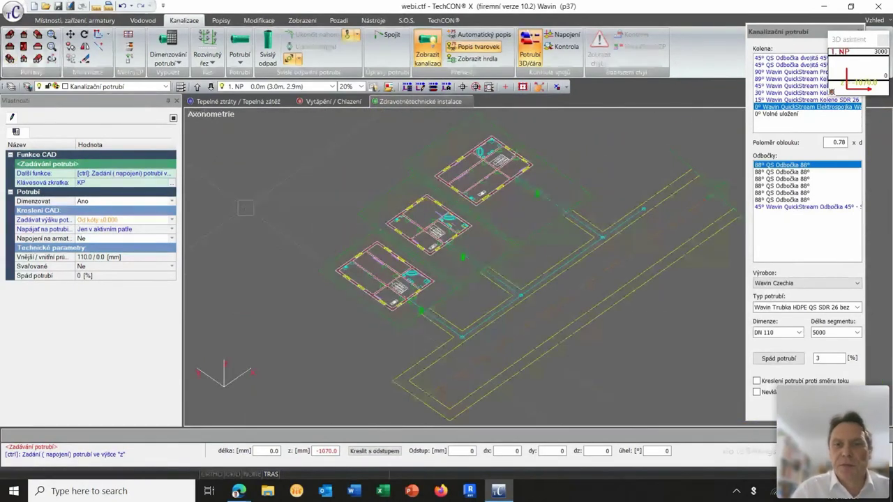
{"action": "scroll", "coordinate": [507, 153], "scroll_direction": "up", "scroll_amount": 1}
{"action": "scroll", "coordinate": [507, 153], "scroll_direction": "up", "scroll_amount": 3}
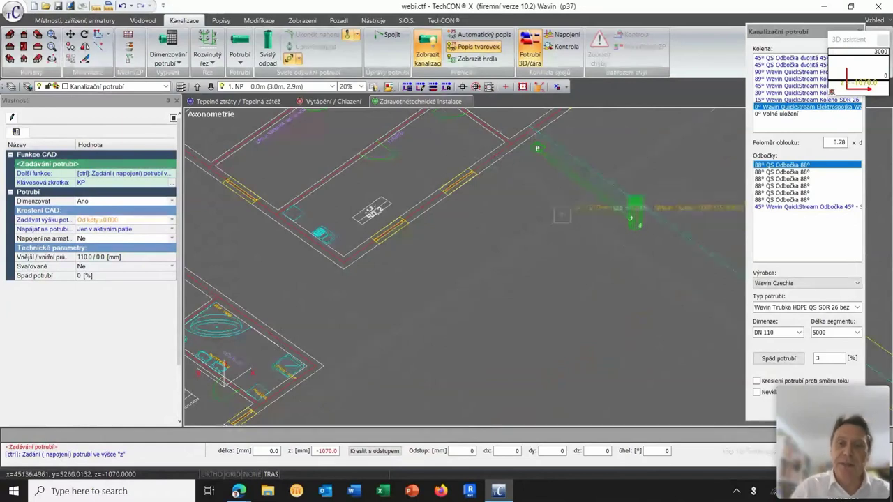
{"action": "scroll", "coordinate": [602, 245], "scroll_direction": "down", "scroll_amount": 2}
{"action": "scroll", "coordinate": [602, 246], "scroll_direction": "down", "scroll_amount": 3}
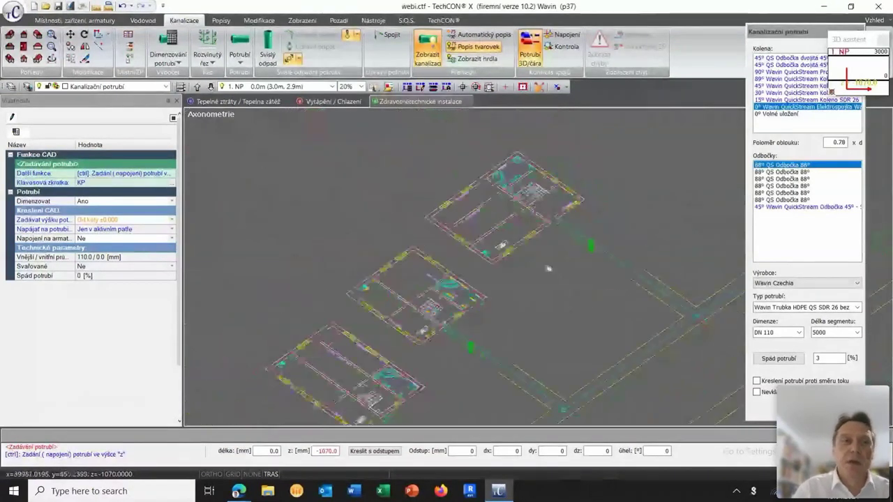
{"action": "left_click", "coordinate": [25, 47]}
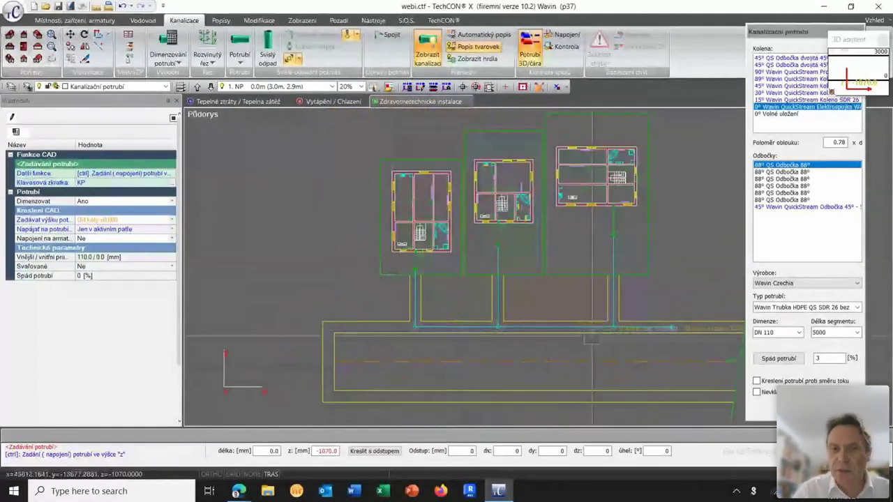
{"action": "scroll", "coordinate": [429, 364], "scroll_direction": "up", "scroll_amount": 3}
{"action": "middle_click_drag", "start_coordinate": [429, 363], "coordinate": [363, 286]}
{"action": "key", "text": "Escape"}
{"action": "key", "text": "Escape"}
{"action": "key", "text": "Escape"}
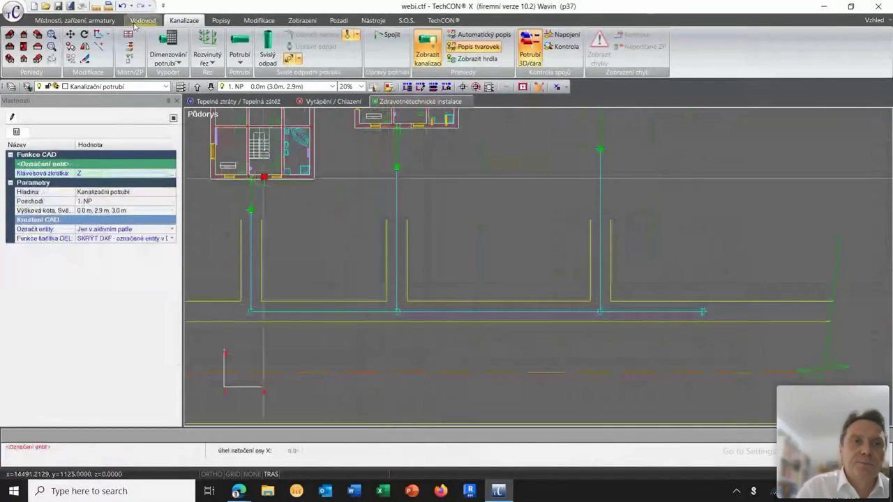
Insert a Tegra 425 DN/OD 160 - 90° manhole, DN 425 × 2000 with socket, 1.8 m deep, cover Litinový poklop B125 + Teleskopická roura + Spojka šachtové roury.
{"action": "left_click", "coordinate": [130, 50]}
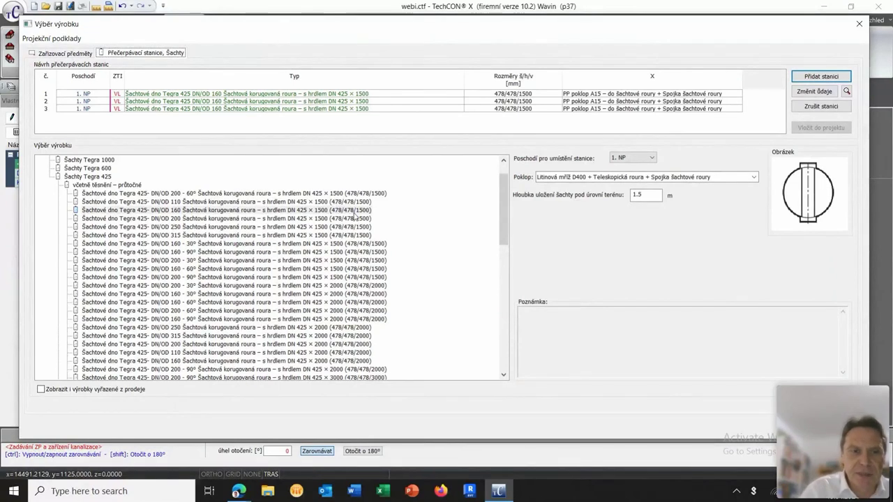
{"action": "scroll", "coordinate": [356, 218], "scroll_direction": "down", "scroll_amount": 1}
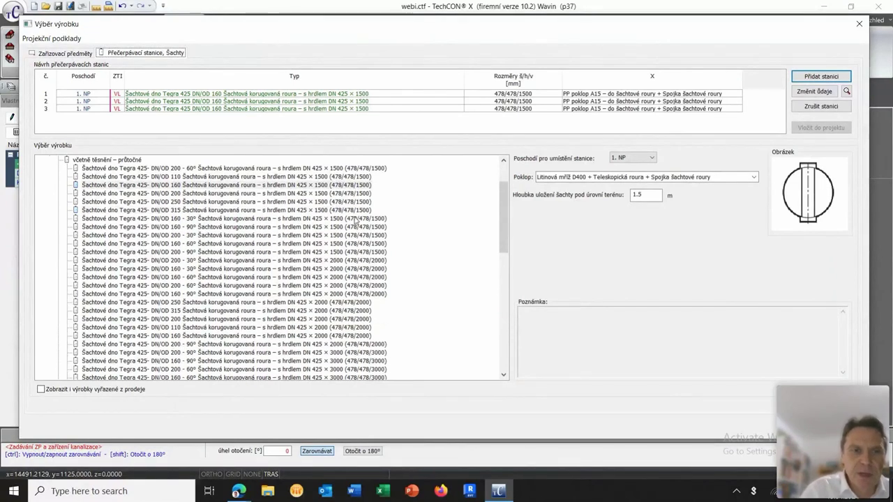
{"action": "left_click", "coordinate": [247, 294]}
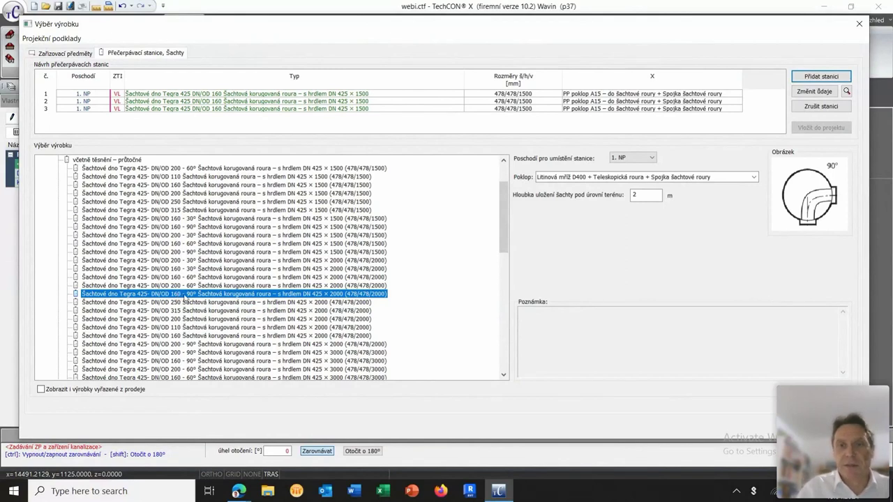
{"action": "left_click", "coordinate": [644, 196]}
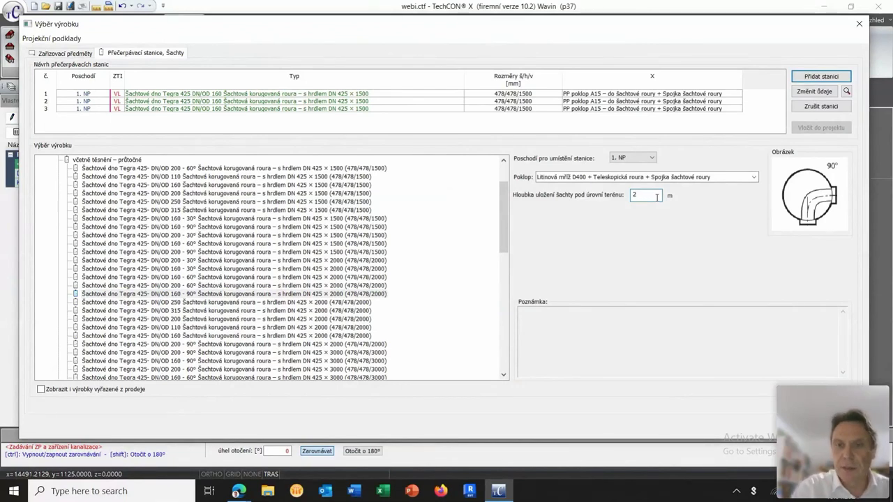
{"action": "type", "text": "1.8"}
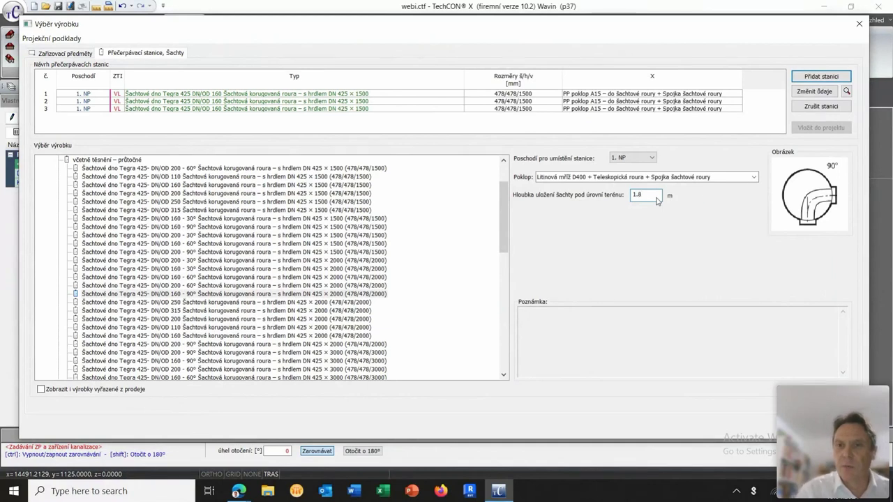
{"action": "left_click", "coordinate": [751, 177]}
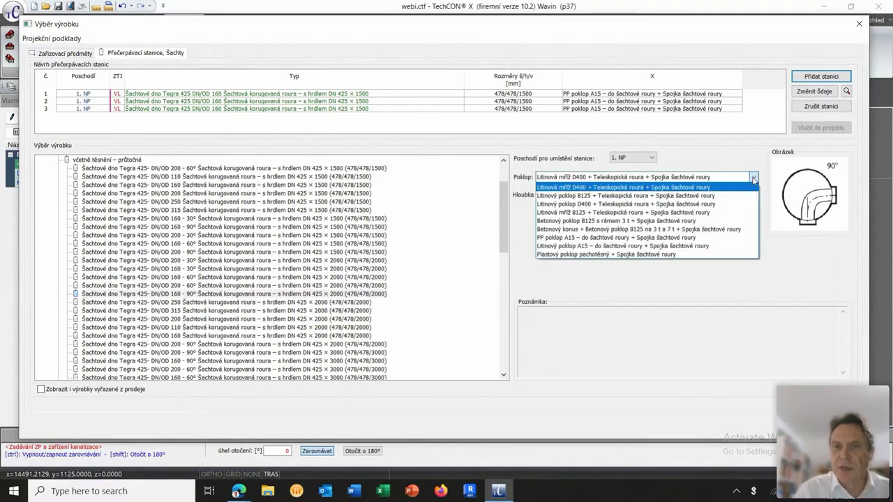
{"action": "left_click", "coordinate": [637, 196]}
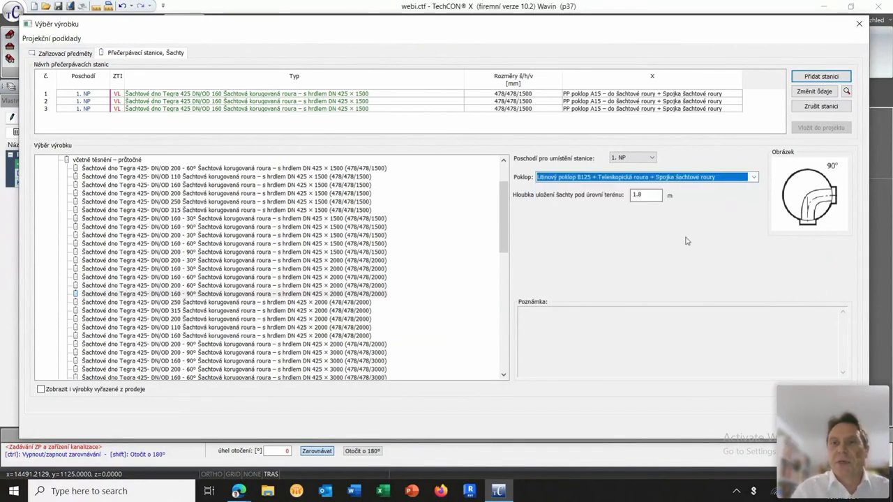
{"action": "left_click", "coordinate": [821, 76]}
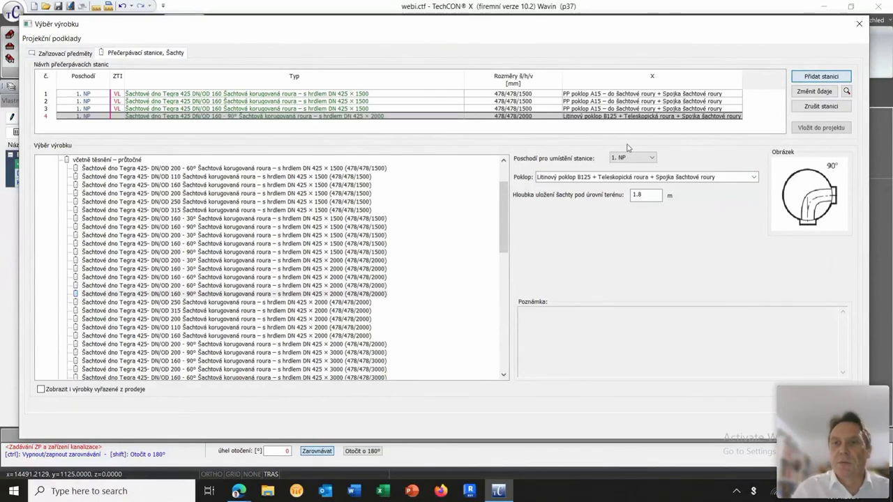
{"action": "left_click", "coordinate": [821, 128]}
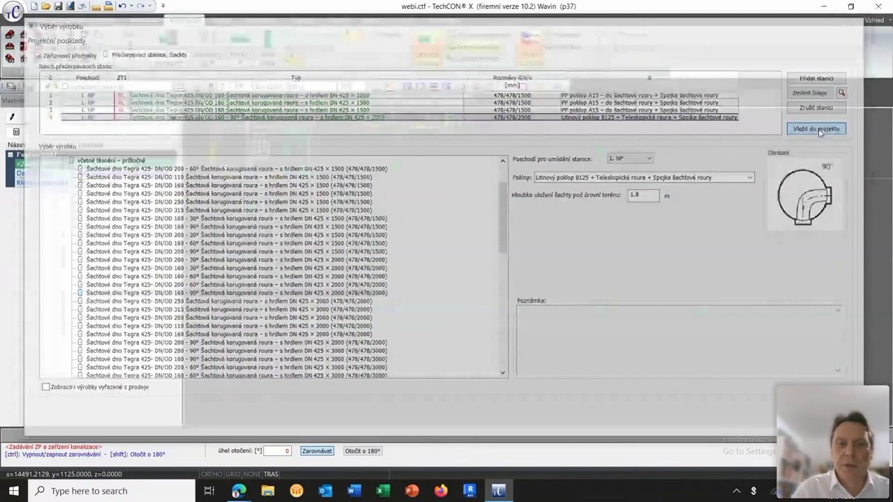
Place the 90° manhole at the corner of the sewer route below the leftmost house, turned by 180° to align with both branches.
{"action": "scroll", "coordinate": [476, 307], "scroll_direction": "up", "scroll_amount": 3}
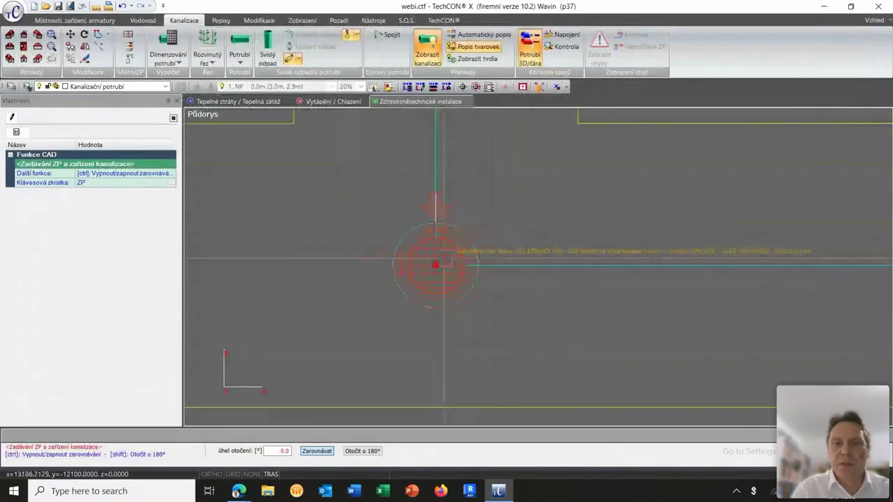
{"action": "left_click", "coordinate": [434, 266]}
{"action": "key", "text": "shift"}
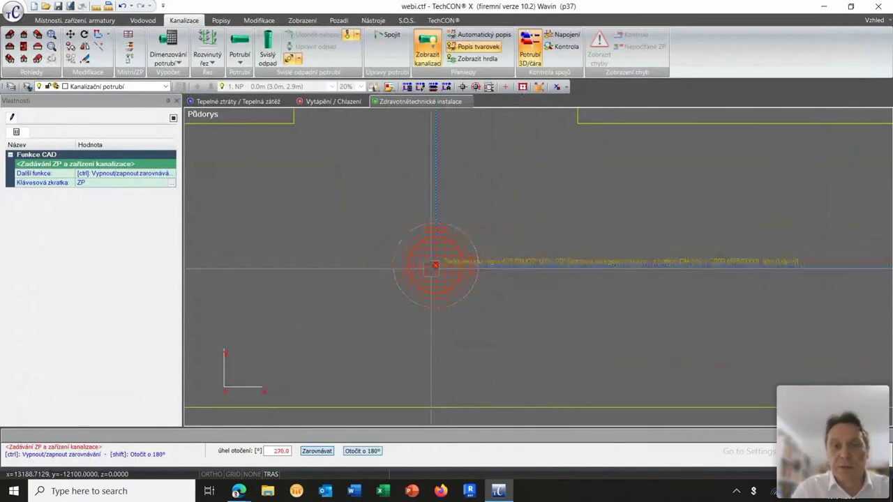
{"action": "left_click", "coordinate": [434, 266]}
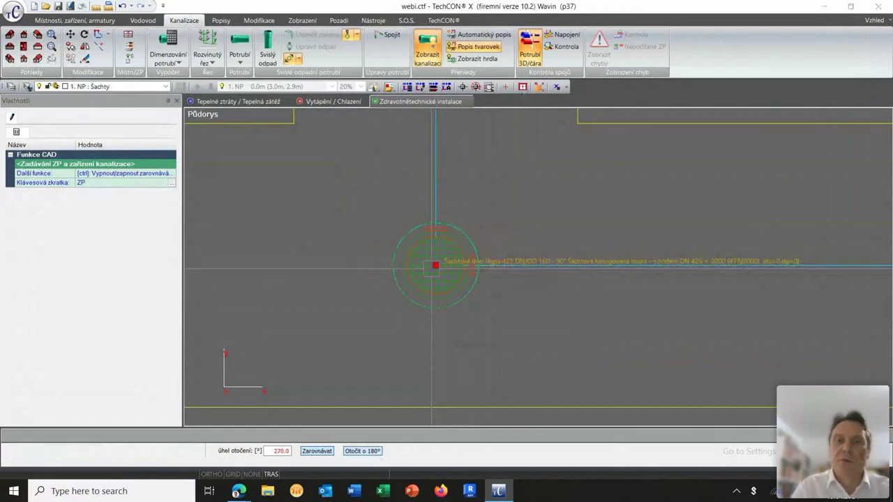
{"action": "right_click", "coordinate": [584, 326]}
{"action": "key", "text": "Return"}
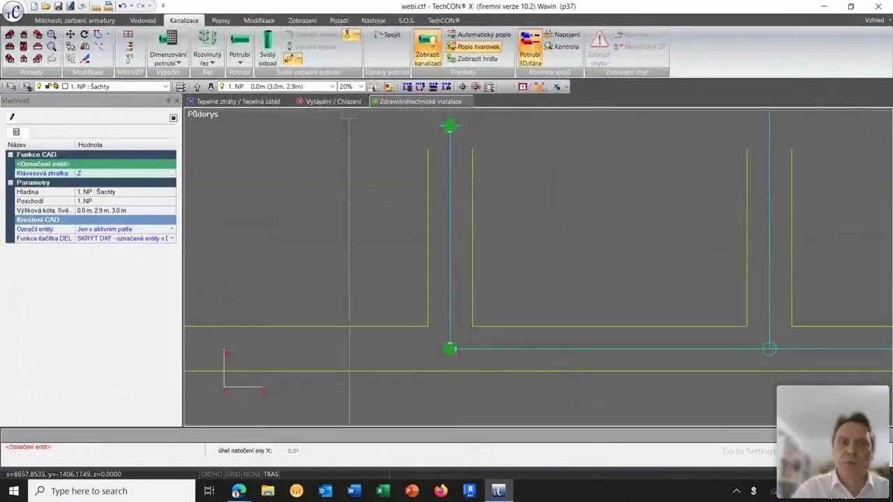
Draw a DN 110 sewer pipe from the leftmost house's manhole outlet (výstup kanál z=-1070) to the corner manhole's house-side výstup kanál (z=-1620).
{"action": "left_click", "coordinate": [239, 46]}
{"action": "scroll", "coordinate": [461, 174], "scroll_direction": "up", "scroll_amount": 3}
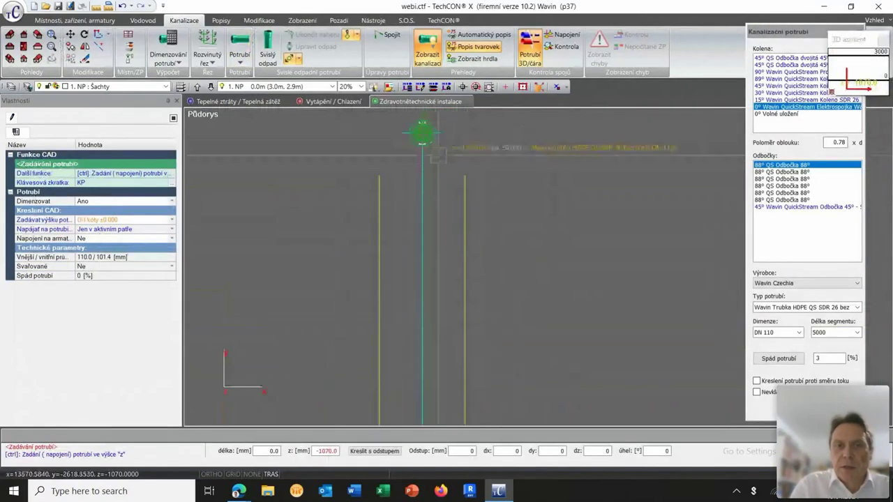
{"action": "left_click", "coordinate": [464, 175]}
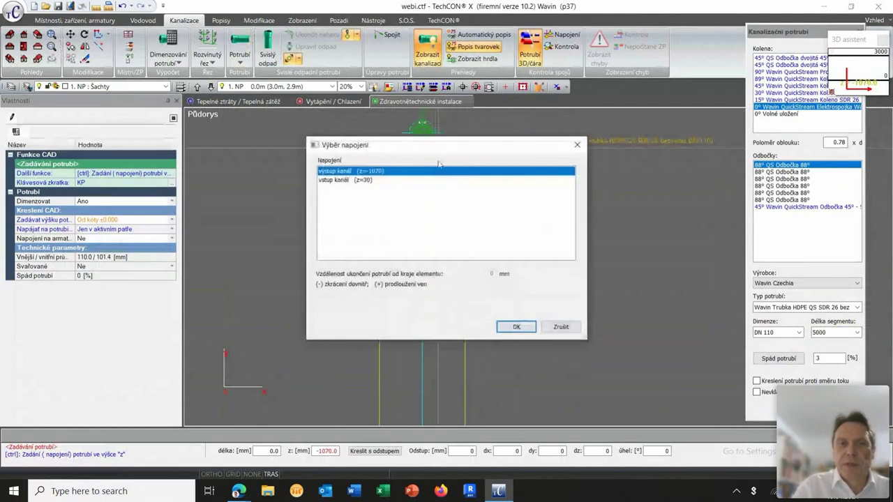
{"action": "left_click_drag", "start_coordinate": [430, 137], "coordinate": [564, 201]}
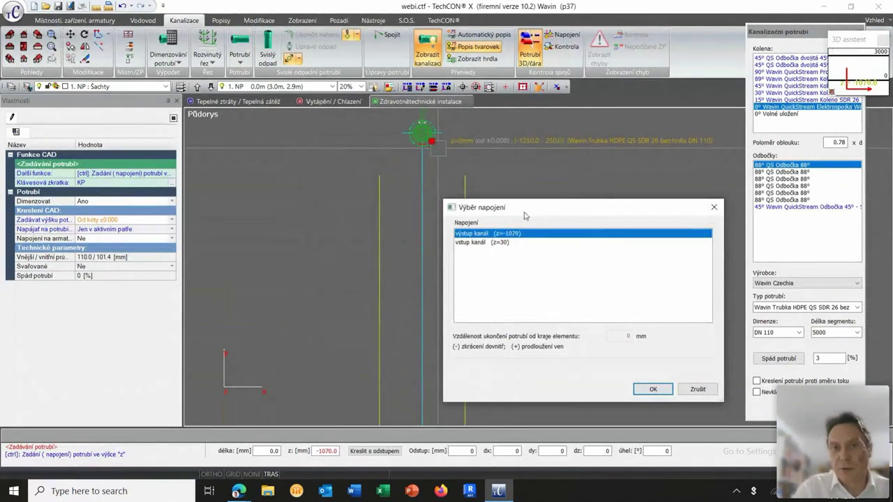
{"action": "left_click", "coordinate": [651, 388]}
{"action": "scroll", "coordinate": [473, 286], "scroll_direction": "up", "scroll_amount": 5}
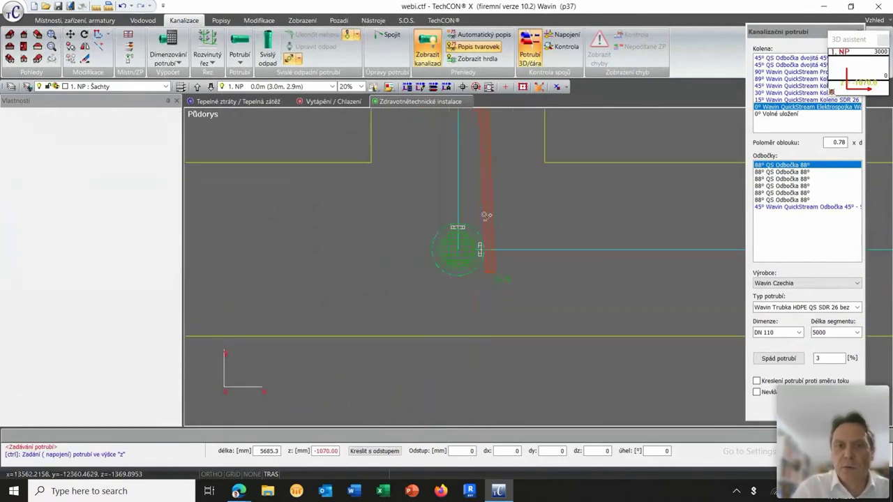
{"action": "left_click", "coordinate": [472, 244]}
{"action": "left_click_drag", "start_coordinate": [454, 145], "coordinate": [647, 163]}
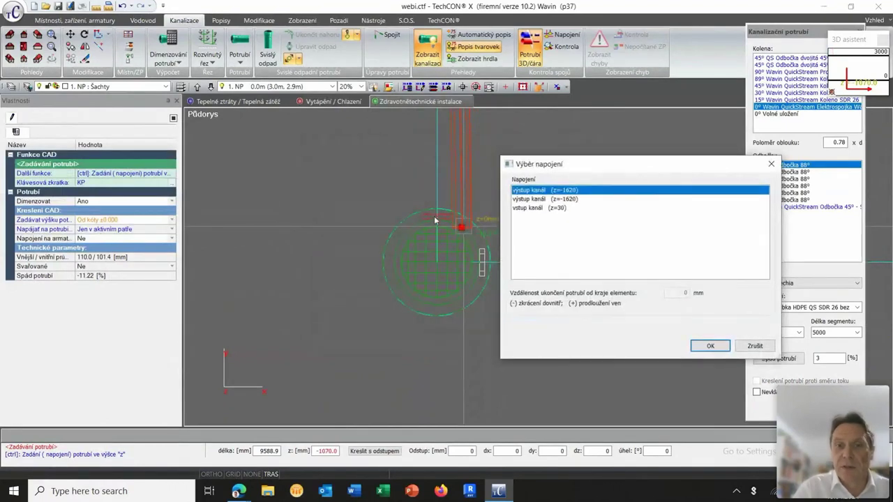
{"action": "left_click", "coordinate": [709, 346]}
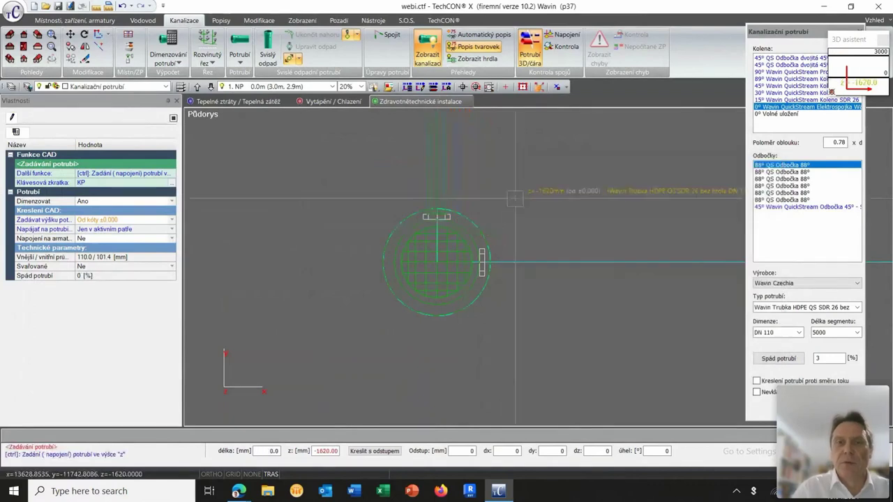
{"action": "scroll", "coordinate": [524, 212], "scroll_direction": "down", "scroll_amount": 3}
{"action": "key", "text": "Escape"}
Check the slope and length of the pipe between the leftmost house's manhole and the corner manhole.
{"action": "scroll", "coordinate": [530, 216], "scroll_direction": "up", "scroll_amount": 4}
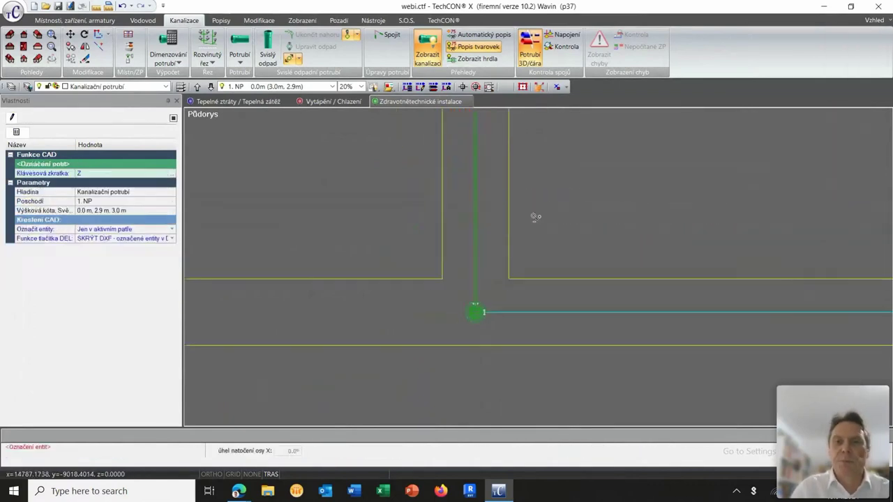
{"action": "scroll", "coordinate": [488, 244], "scroll_direction": "down", "scroll_amount": 3}
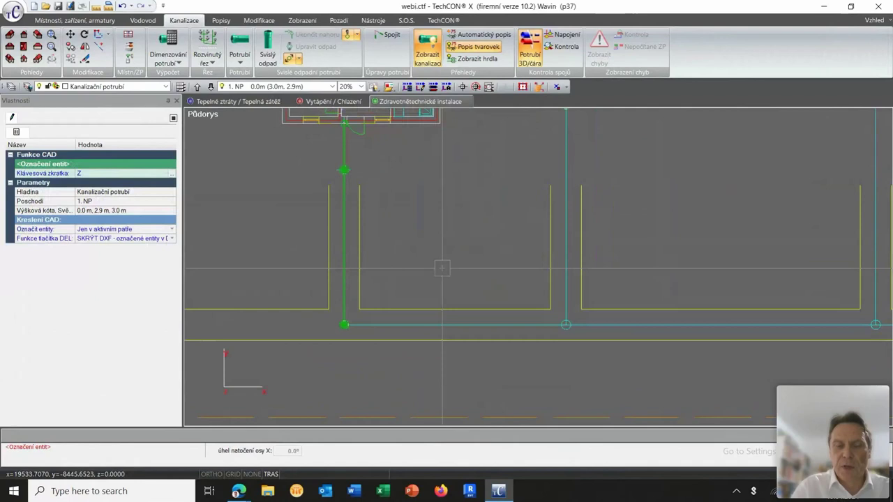
{"action": "scroll", "coordinate": [436, 264], "scroll_direction": "up", "scroll_amount": 2}
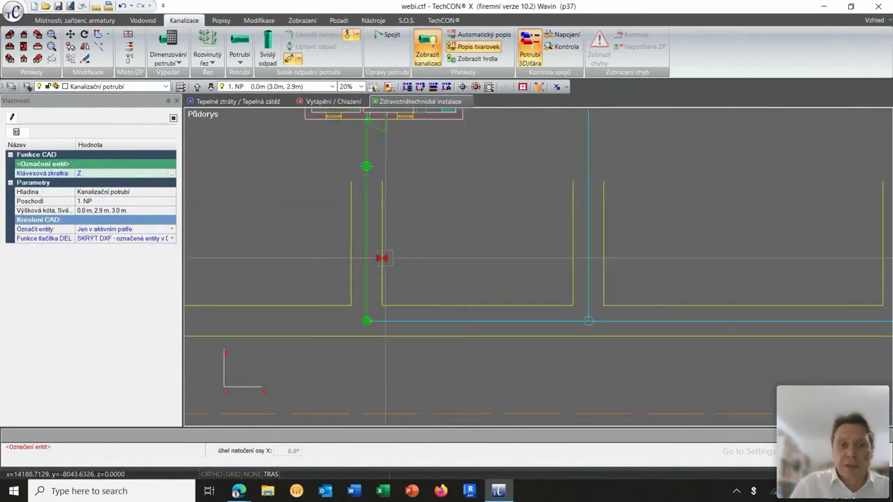
{"action": "scroll", "coordinate": [370, 251], "scroll_direction": "up", "scroll_amount": 2}
{"action": "left_click", "coordinate": [361, 245]}
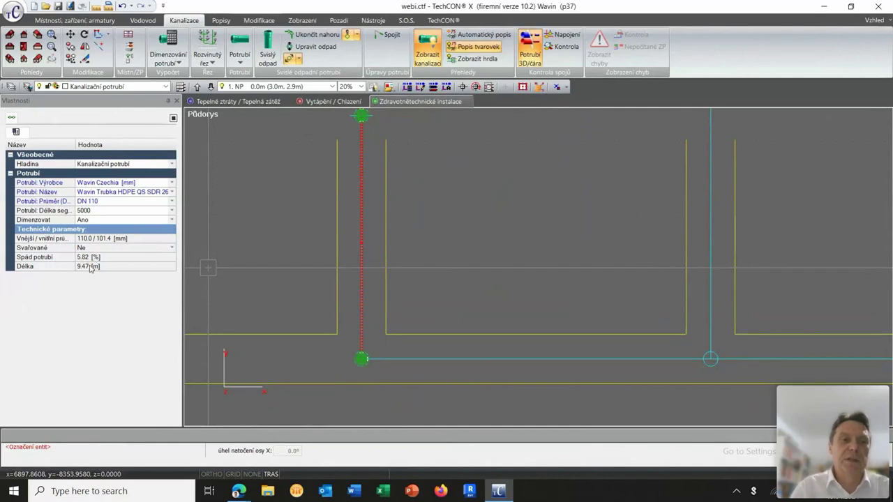
{"action": "key", "text": "Escape"}
Choose the Tegra 425 DN/OD 160 manhole with side inflow (s přítokem), DN 425 × 3000 with socket.
{"action": "scroll", "coordinate": [474, 286], "scroll_direction": "down", "scroll_amount": 2}
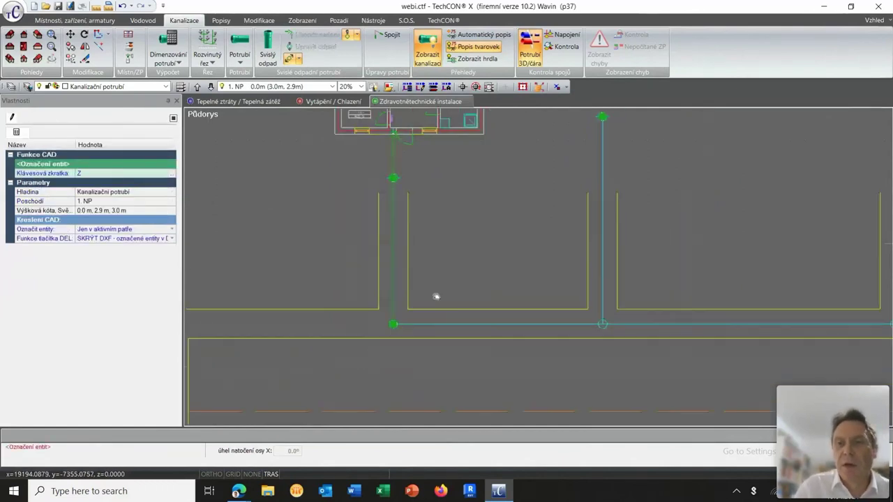
{"action": "middle_click_drag", "start_coordinate": [474, 287], "coordinate": [414, 265]}
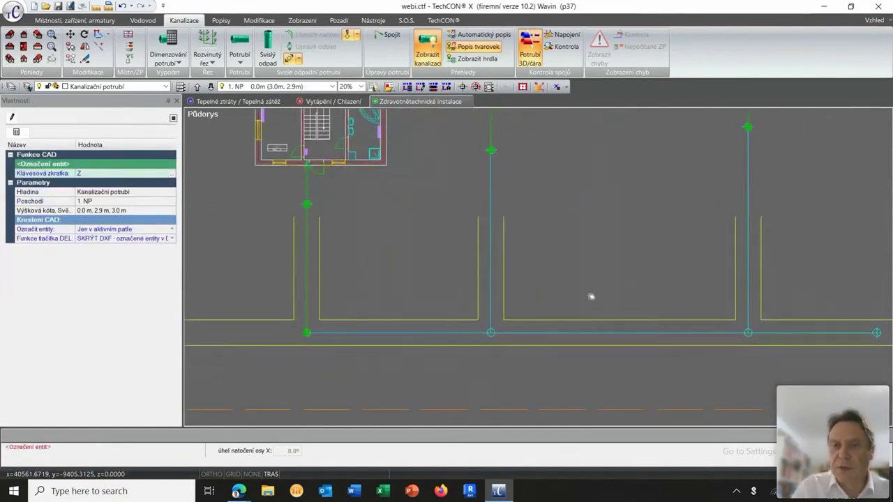
{"action": "scroll", "coordinate": [568, 292], "scroll_direction": "up", "scroll_amount": 1}
{"action": "middle_click_drag", "start_coordinate": [573, 296], "coordinate": [561, 292]}
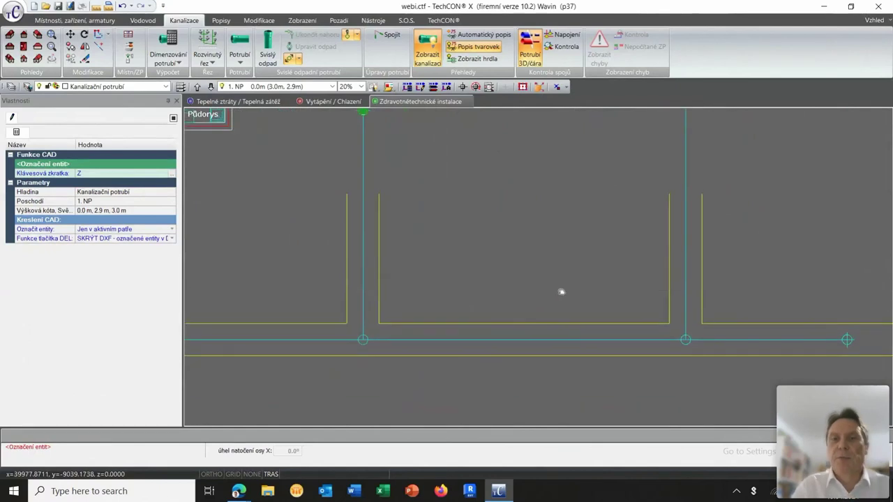
{"action": "left_click", "coordinate": [129, 48]}
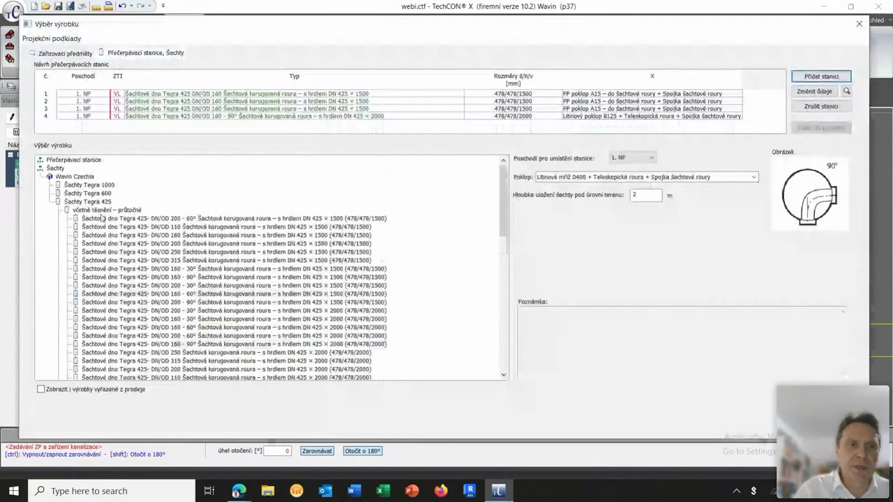
{"action": "double_click", "coordinate": [105, 210]}
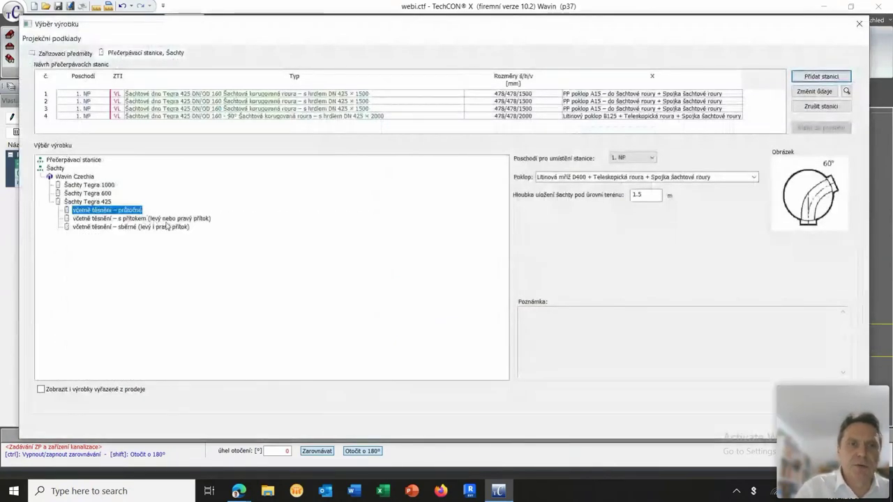
{"action": "double_click", "coordinate": [167, 218]}
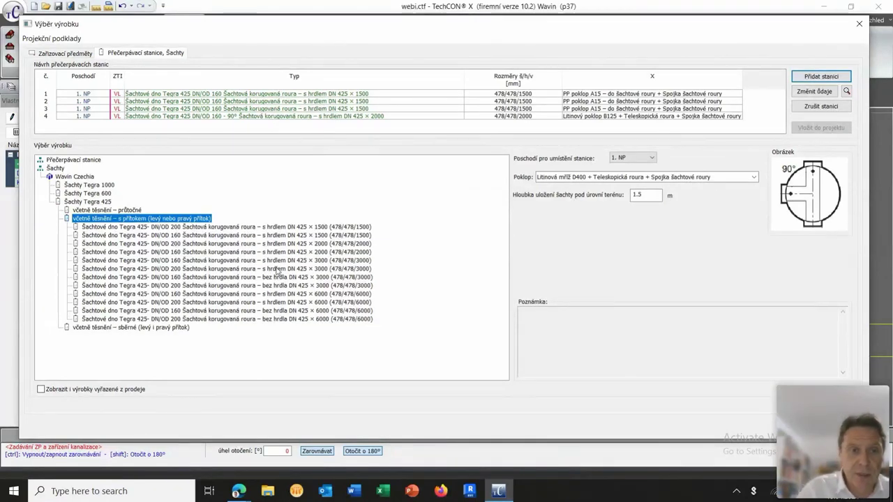
{"action": "left_click", "coordinate": [184, 261]}
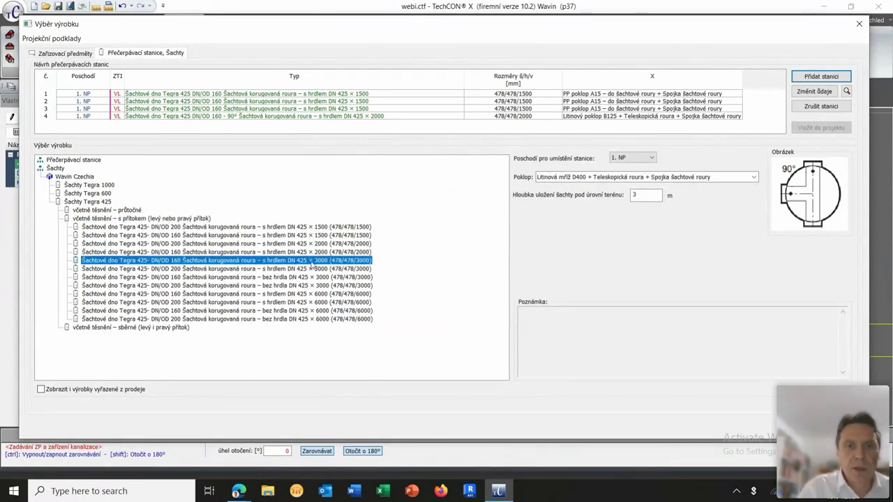
Set the manhole depth to 2.45 m with cover Litinová mříž B125 + Teleskopická roura + Spojka šachtové roury, and insert it into the project.
{"action": "left_click", "coordinate": [651, 196]}
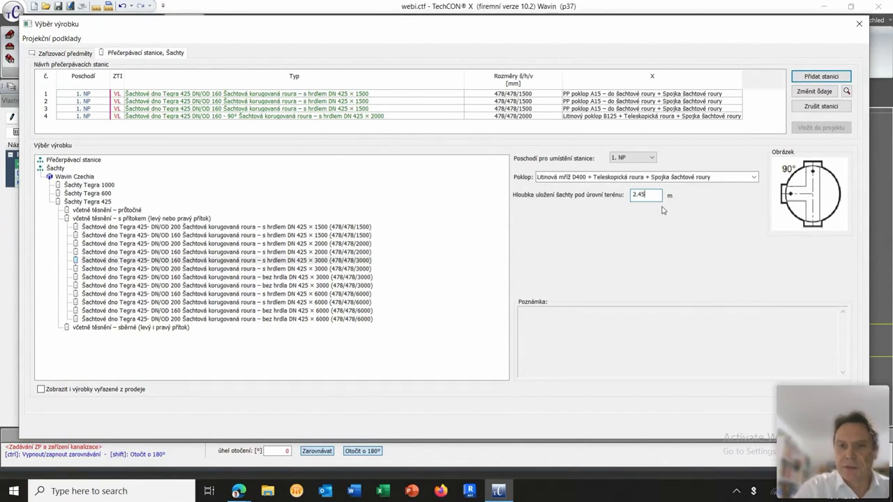
{"action": "left_click", "coordinate": [751, 178]}
{"action": "left_click", "coordinate": [643, 216]}
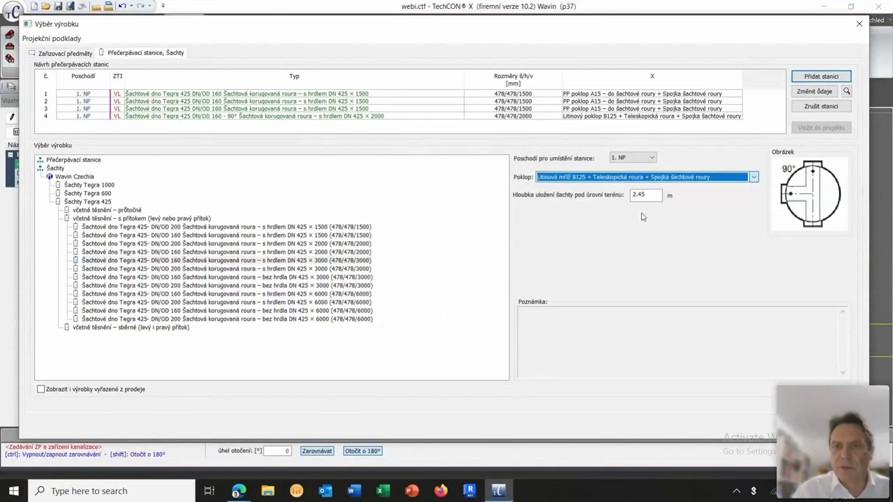
{"action": "left_click", "coordinate": [819, 78]}
{"action": "left_click", "coordinate": [824, 128]}
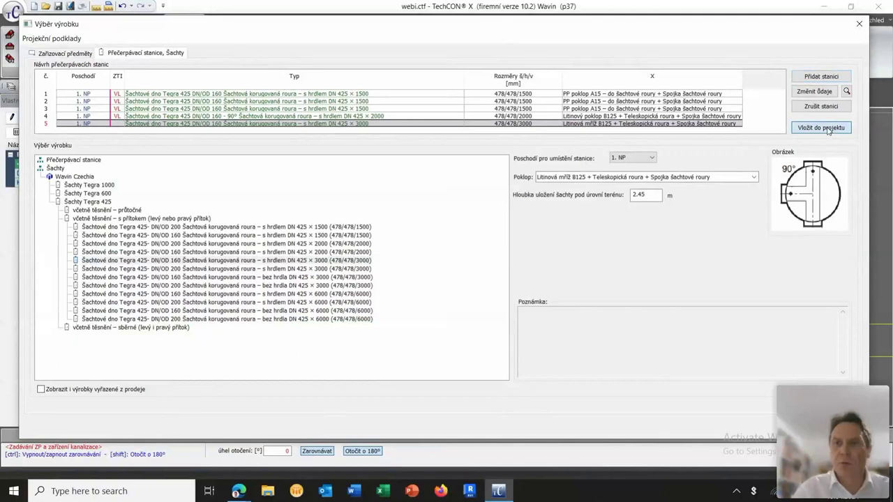
Place the inflow manhole at the sewer route junction below the middle house, turned to 0° so its side branch faces the house.
{"action": "scroll", "coordinate": [576, 319], "scroll_direction": "up", "scroll_amount": 5}
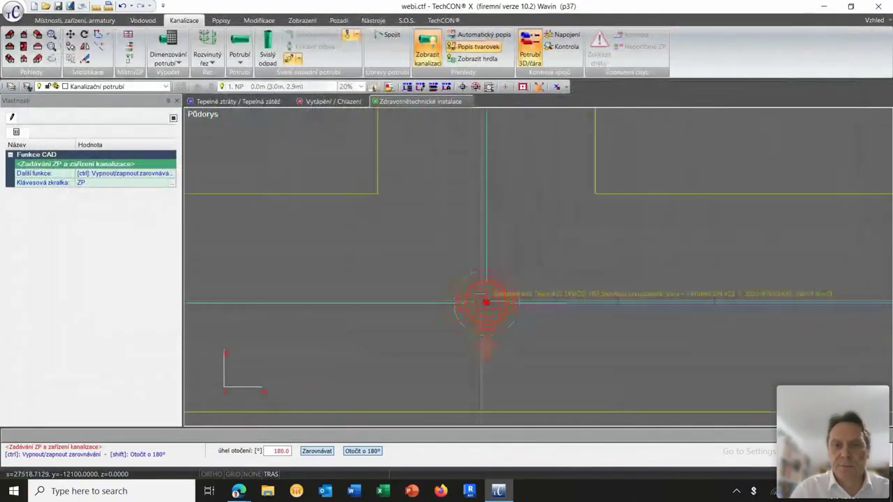
{"action": "key", "text": "shift"}
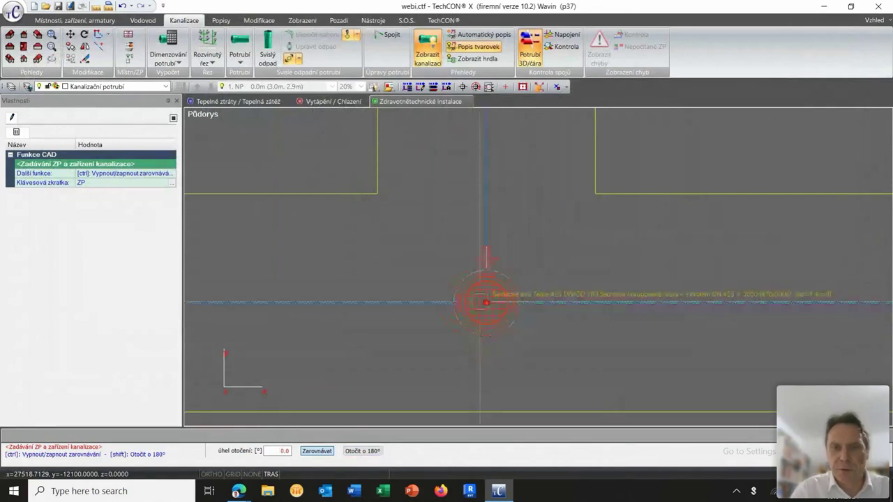
{"action": "left_click", "coordinate": [486, 302]}
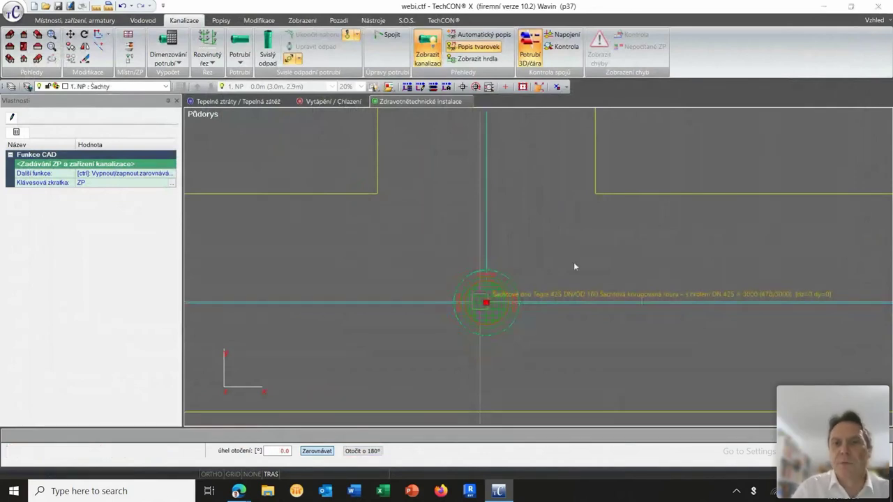
{"action": "key", "text": "Return"}
{"action": "key", "text": "Return"}
Draw a DN 110 sewer pipe from the corner manhole's výstup kanál (z=-1620) to the middle junction manhole's facing výstup kanál (z=-2270).
{"action": "scroll", "coordinate": [612, 293], "scroll_direction": "down", "scroll_amount": 2}
{"action": "middle_click_drag", "start_coordinate": [562, 309], "coordinate": [598, 375]}
{"action": "scroll", "coordinate": [576, 276], "scroll_direction": "up", "scroll_amount": 3}
{"action": "scroll", "coordinate": [656, 186], "scroll_direction": "down", "scroll_amount": 4}
{"action": "scroll", "coordinate": [657, 185], "scroll_direction": "down", "scroll_amount": 2}
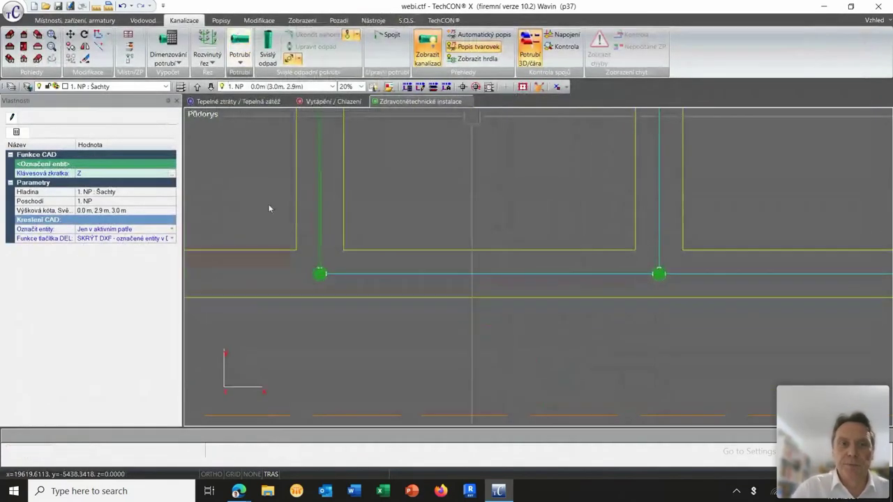
{"action": "key", "text": "k"}
{"action": "key", "text": "p"}
{"action": "scroll", "coordinate": [325, 275], "scroll_direction": "up", "scroll_amount": 3}
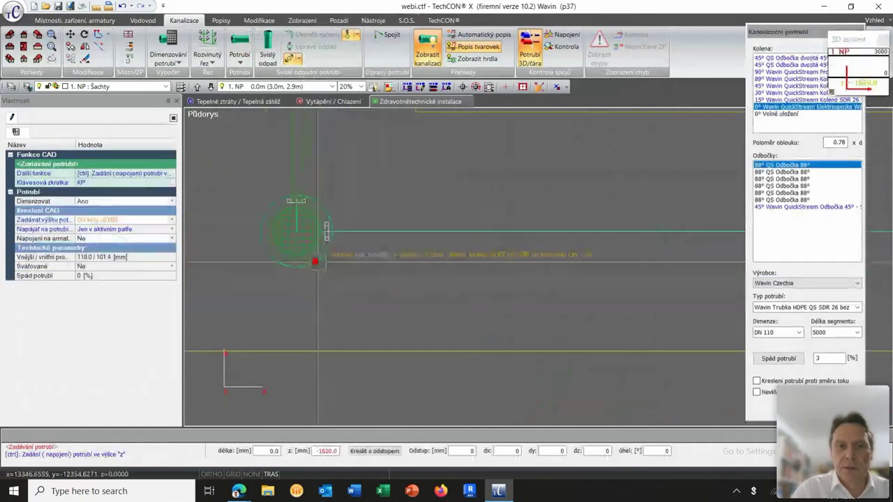
{"action": "scroll", "coordinate": [318, 262], "scroll_direction": "up", "scroll_amount": 1}
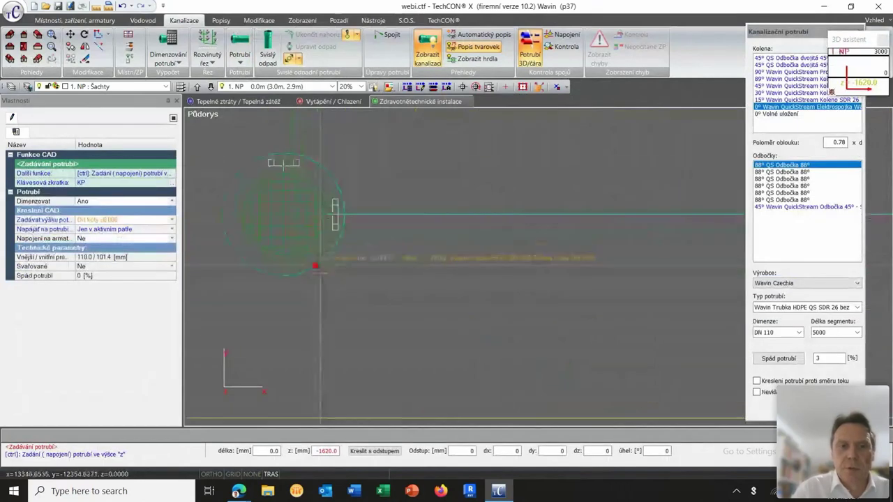
{"action": "left_click", "coordinate": [318, 255]}
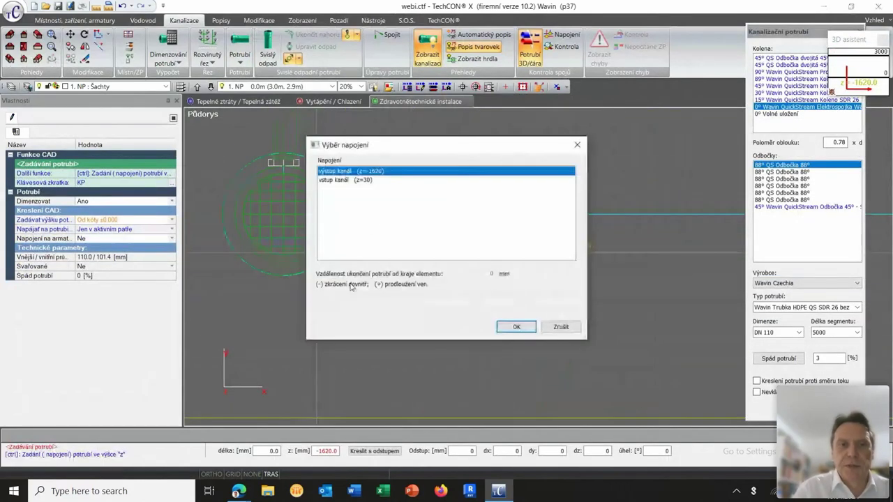
{"action": "left_click", "coordinate": [515, 328]}
{"action": "scroll", "coordinate": [552, 311], "scroll_direction": "down", "scroll_amount": 2}
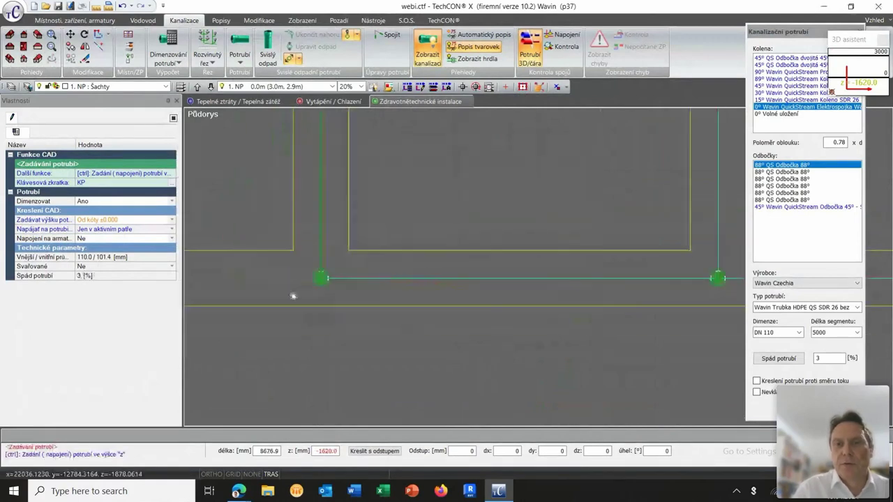
{"action": "scroll", "coordinate": [447, 296], "scroll_direction": "up", "scroll_amount": 3}
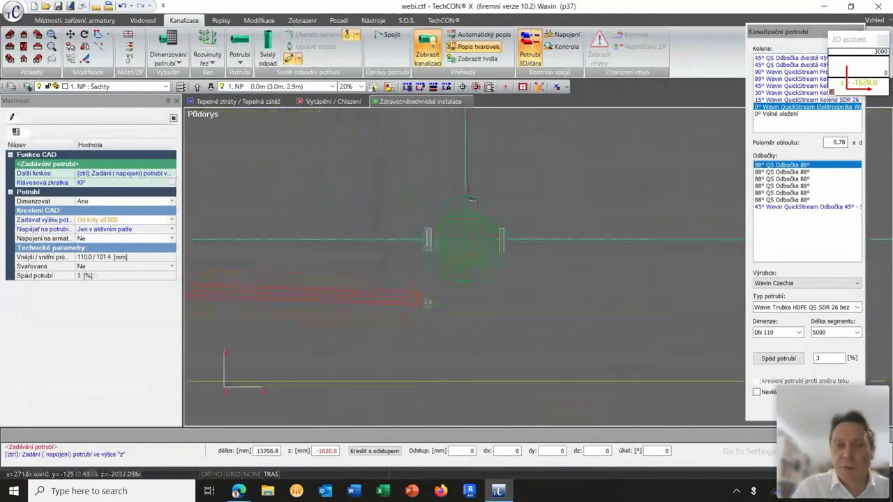
{"action": "scroll", "coordinate": [427, 293], "scroll_direction": "up", "scroll_amount": 2}
{"action": "left_click", "coordinate": [460, 251]}
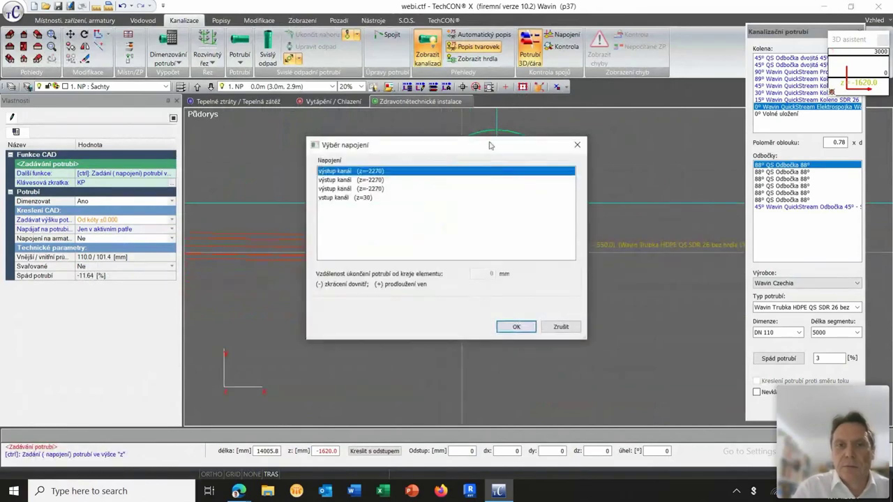
{"action": "left_click_drag", "start_coordinate": [490, 145], "coordinate": [582, 301]}
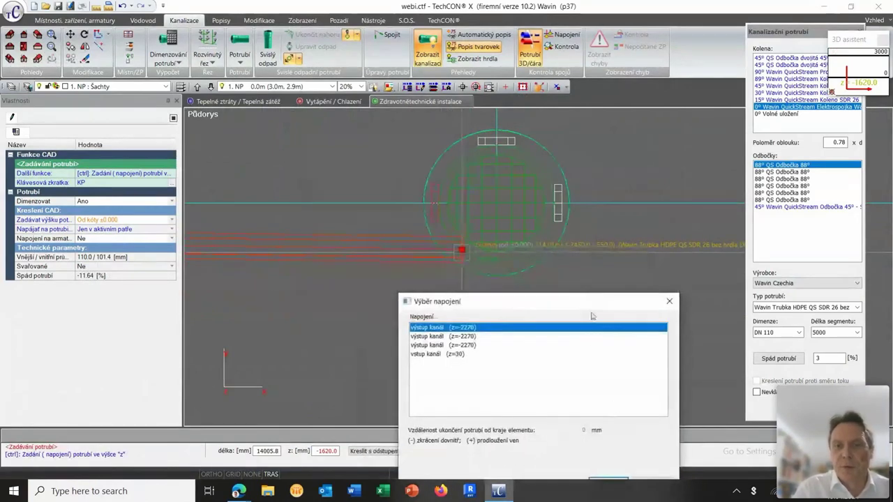
{"action": "left_click", "coordinate": [555, 333]}
{"action": "scroll", "coordinate": [560, 228], "scroll_direction": "up", "scroll_amount": 5}
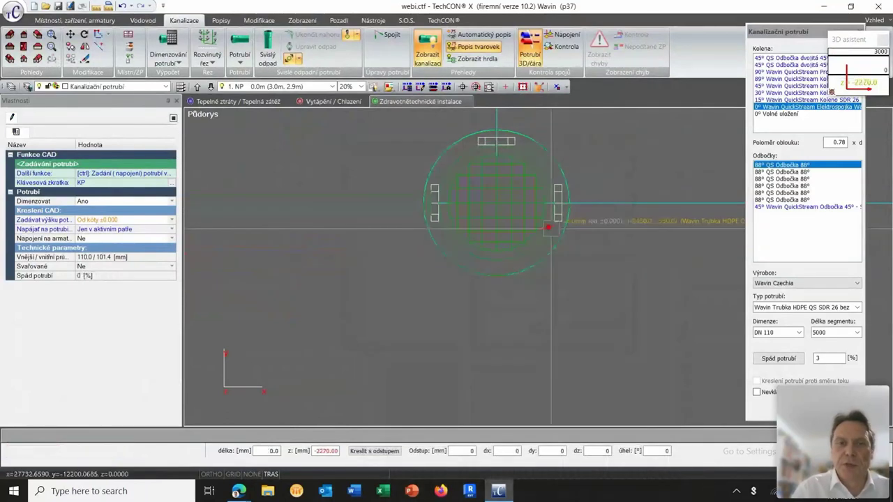
Draw a DN 110 sewer pipe from the middle house's manhole outlet (z=-1070) to the junction manhole's house-side connection (z=-2270).
{"action": "scroll", "coordinate": [505, 293], "scroll_direction": "down", "scroll_amount": 3}
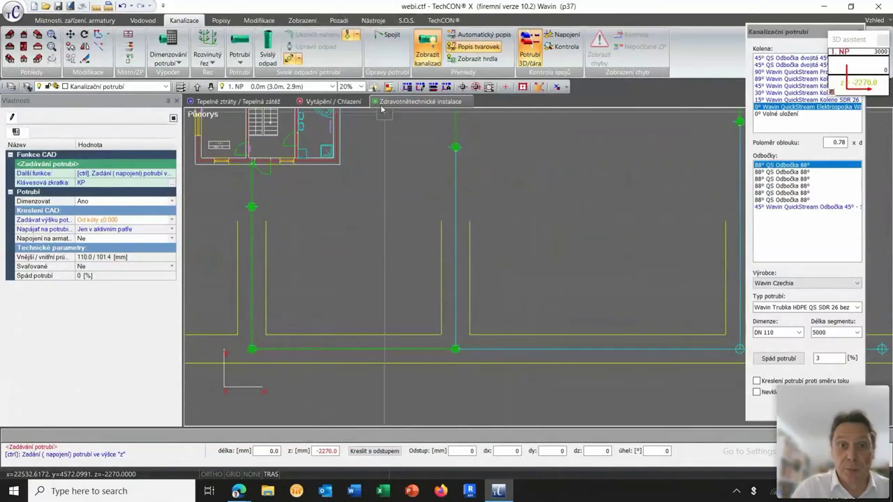
{"action": "scroll", "coordinate": [466, 157], "scroll_direction": "up", "scroll_amount": 5}
{"action": "scroll", "coordinate": [419, 223], "scroll_direction": "down", "scroll_amount": 2}
{"action": "scroll", "coordinate": [422, 221], "scroll_direction": "up", "scroll_amount": 4}
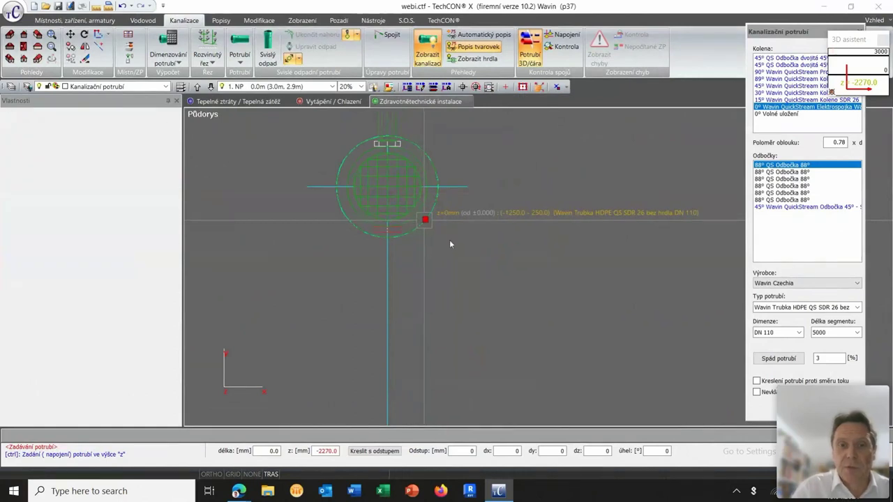
{"action": "left_click", "coordinate": [515, 327]}
{"action": "scroll", "coordinate": [534, 293], "scroll_direction": "down", "scroll_amount": 2}
{"action": "scroll", "coordinate": [445, 340], "scroll_direction": "up", "scroll_amount": 5}
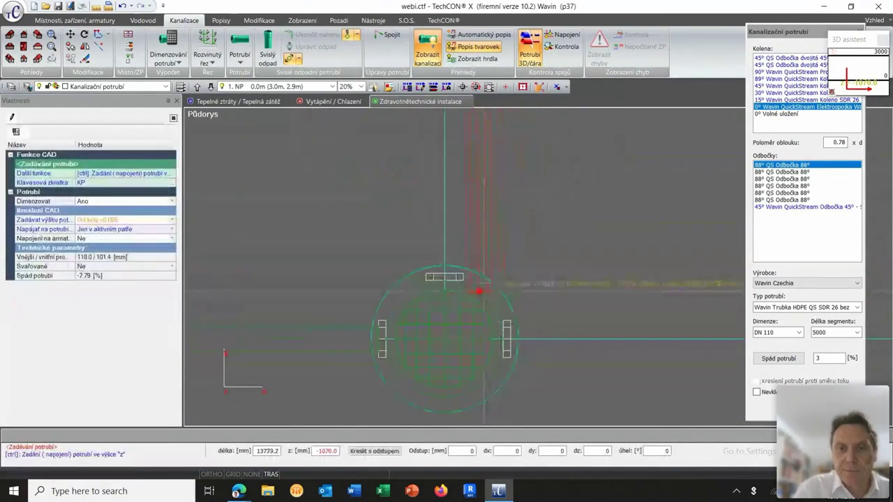
{"action": "left_click", "coordinate": [501, 304]}
{"action": "left_click", "coordinate": [516, 327]}
{"action": "scroll", "coordinate": [343, 332], "scroll_direction": "up", "scroll_amount": 3}
{"action": "scroll", "coordinate": [343, 331], "scroll_direction": "down", "scroll_amount": 3}
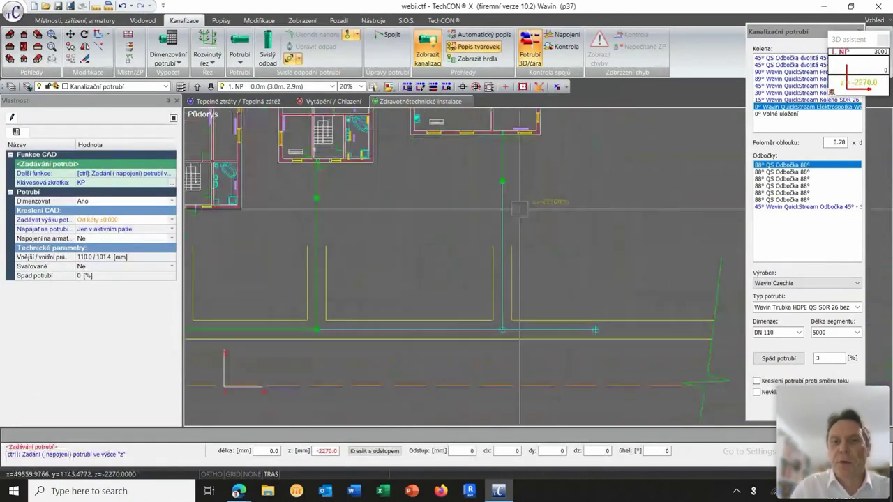
{"action": "key", "text": "Escape"}
{"action": "key", "text": "Escape"}
Insert another Tegra 425 DN/OD 160 inflow manhole, DN 425 × 3000, 3 m deep, cover Litinová mříž D400 + Teleskopická roura + Spojka šachtové roury.
{"action": "scroll", "coordinate": [492, 326], "scroll_direction": "up", "scroll_amount": 5}
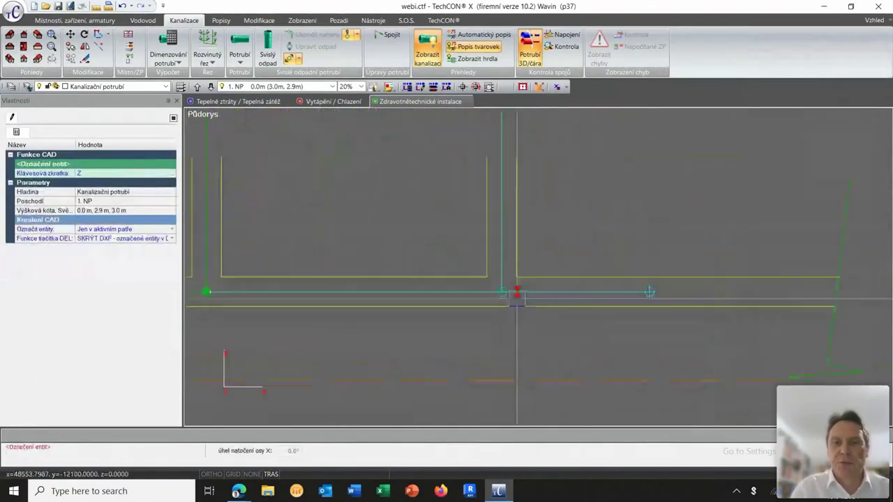
{"action": "scroll", "coordinate": [492, 325], "scroll_direction": "up", "scroll_amount": 1}
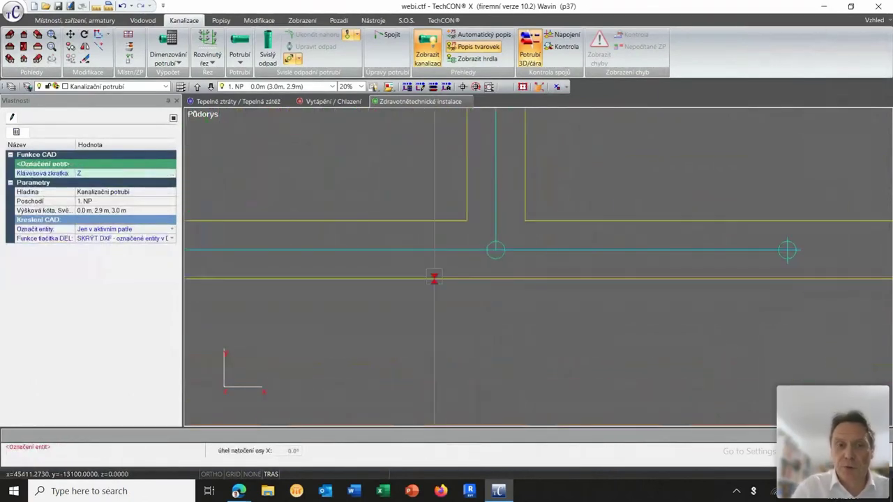
{"action": "left_click", "coordinate": [129, 54]}
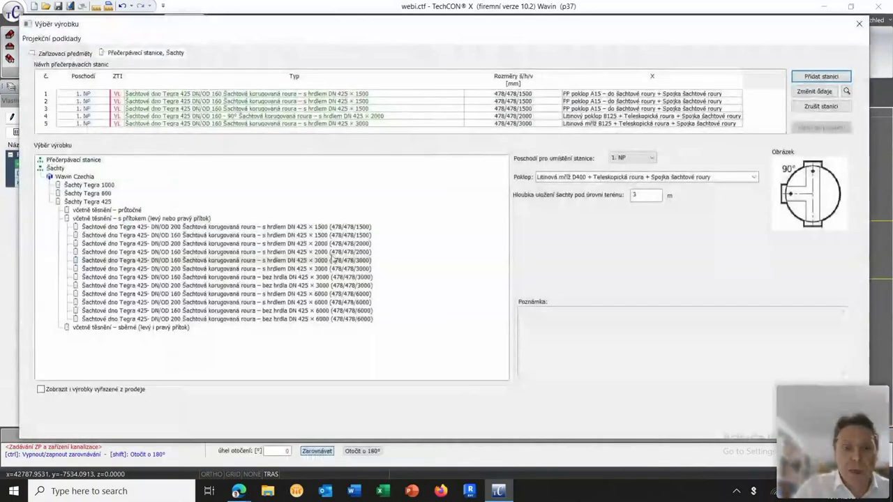
{"action": "left_click", "coordinate": [334, 261]}
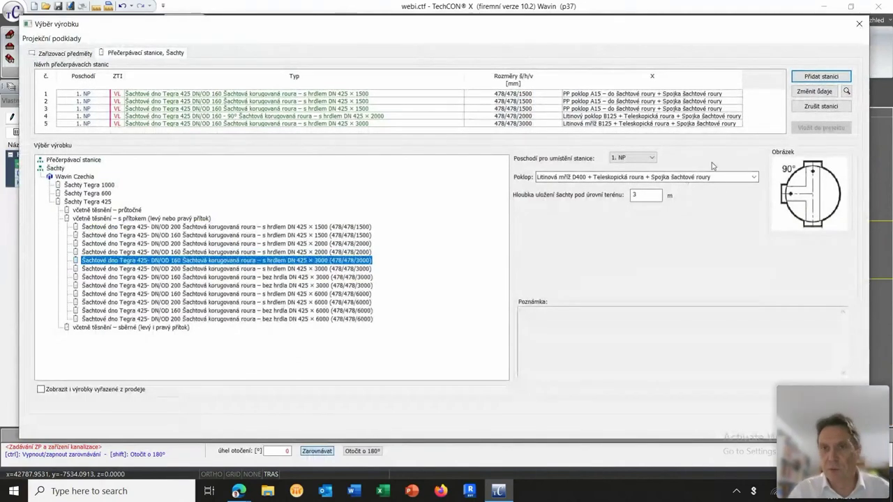
{"action": "left_click", "coordinate": [821, 77]}
{"action": "left_click_drag", "start_coordinate": [779, 100], "coordinate": [782, 120]}
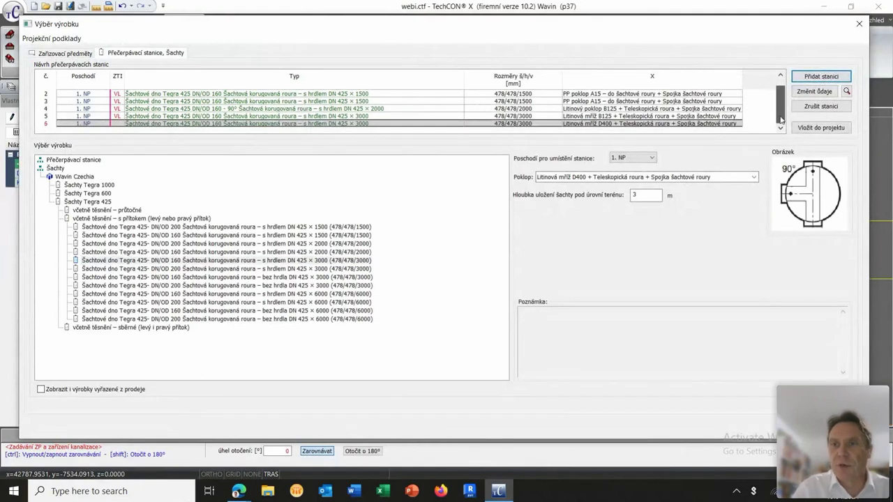
{"action": "left_click", "coordinate": [821, 128]}
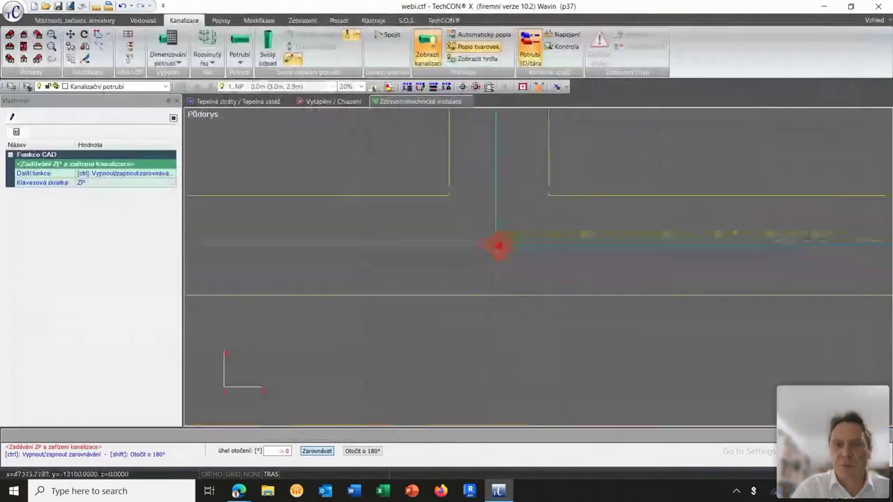
Place the 3 m deep manhole at the sewer route junction below the rightmost house with a rotation of 0°.
{"action": "left_click", "coordinate": [501, 250]}
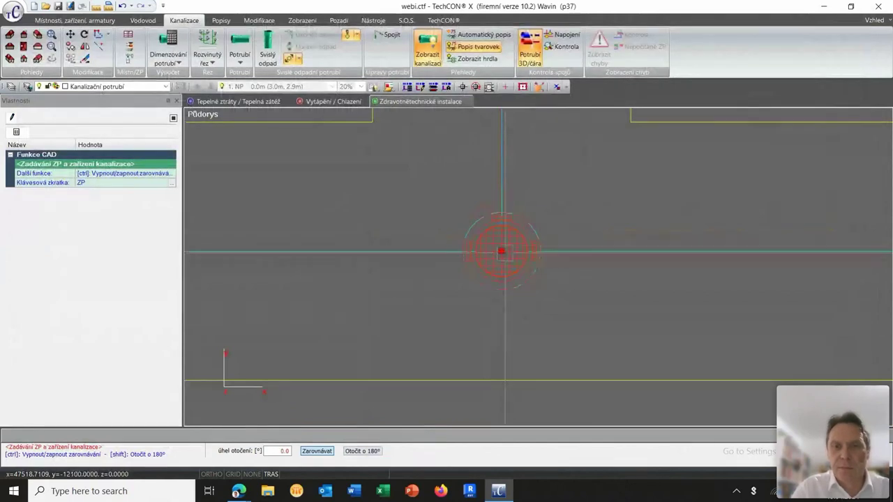
{"action": "key", "text": "Escape"}
{"action": "double_click", "coordinate": [502, 251]}
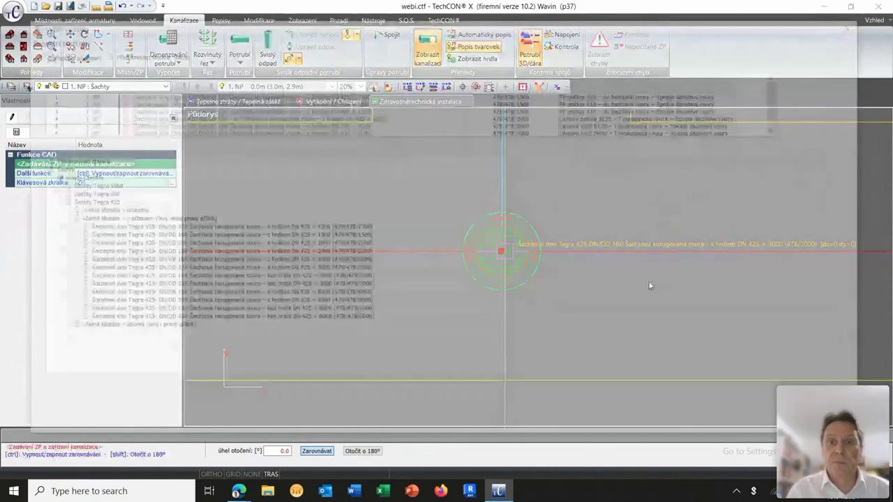
{"action": "key", "text": "Escape"}
{"action": "key", "text": "Escape"}
{"action": "scroll", "coordinate": [652, 259], "scroll_direction": "down", "scroll_amount": 5}
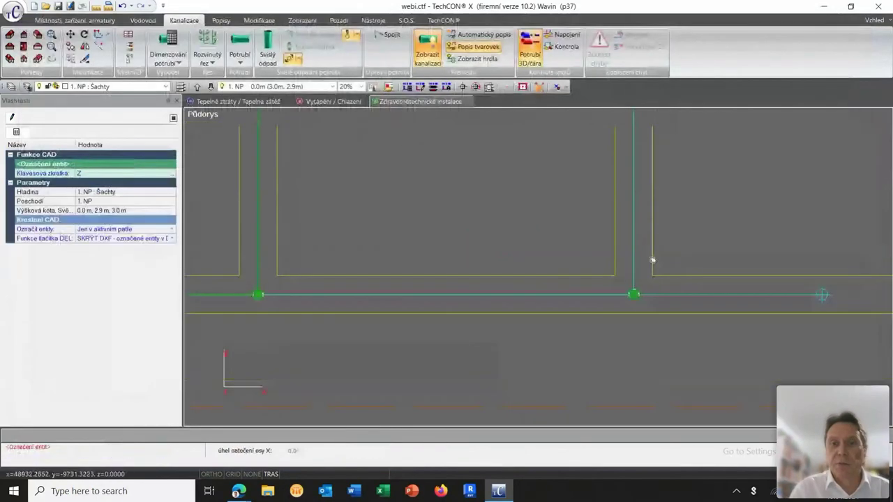
Draw a DN 110 sewer pipe from the rightmost house's manhole outlet (z=-1070) to the 3 m deep junction manhole's house-side connection (z=-2820).
{"action": "left_click", "coordinate": [268, 47]}
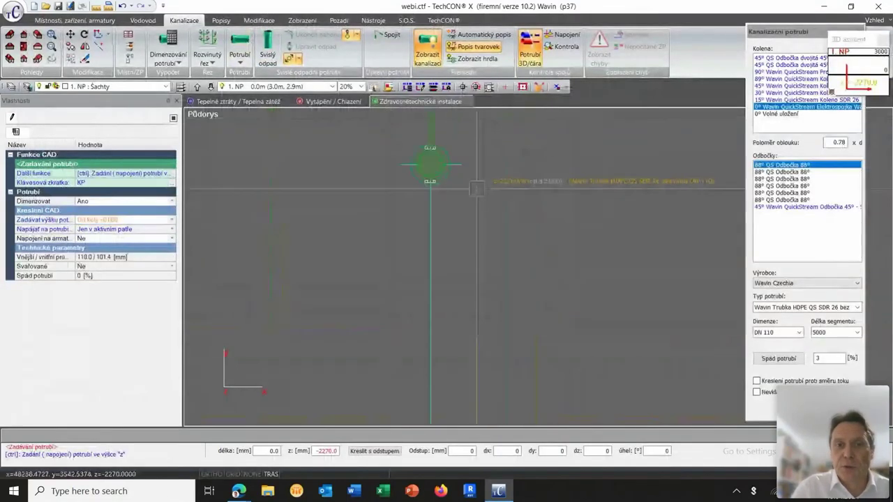
{"action": "left_click", "coordinate": [442, 179]}
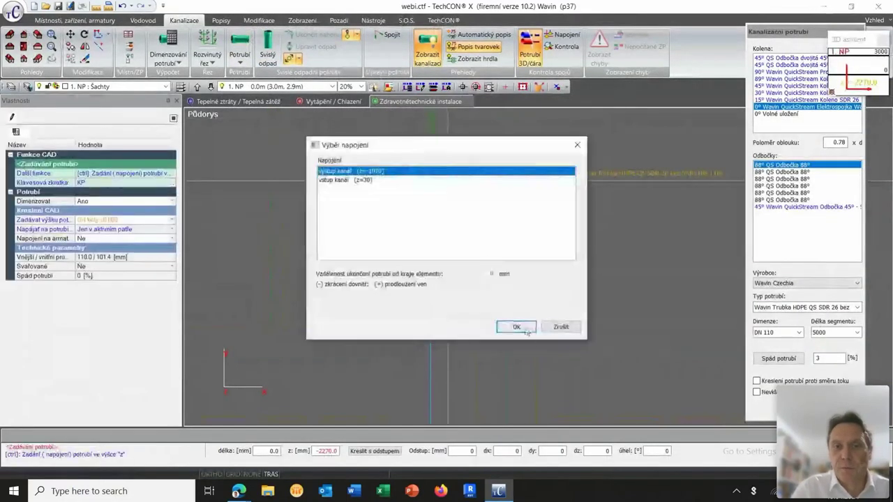
{"action": "left_click", "coordinate": [516, 327]}
{"action": "scroll", "coordinate": [523, 277], "scroll_direction": "up", "scroll_amount": 5}
{"action": "scroll", "coordinate": [495, 277], "scroll_direction": "up", "scroll_amount": 5}
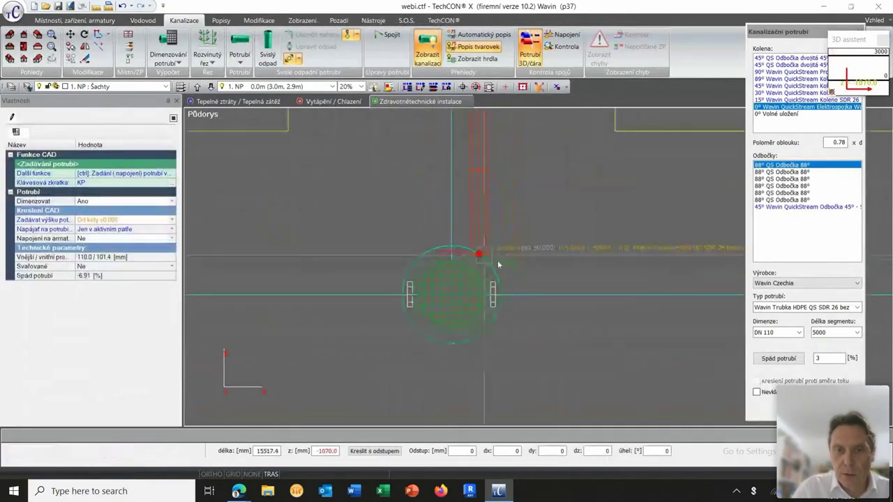
{"action": "left_click", "coordinate": [499, 265]}
{"action": "left_click", "coordinate": [512, 326]}
Draw a DN 110 sewer pipe from the middle junction manhole's výstup kanál (z=-2270) to the facing connection of the 3 m deep junction manhole (z=-2820).
{"action": "scroll", "coordinate": [467, 310], "scroll_direction": "down", "scroll_amount": 3}
{"action": "middle_click_drag", "start_coordinate": [618, 303], "coordinate": [300, 286]}
{"action": "scroll", "coordinate": [300, 286], "scroll_direction": "up", "scroll_amount": 2}
{"action": "left_click", "coordinate": [256, 243]}
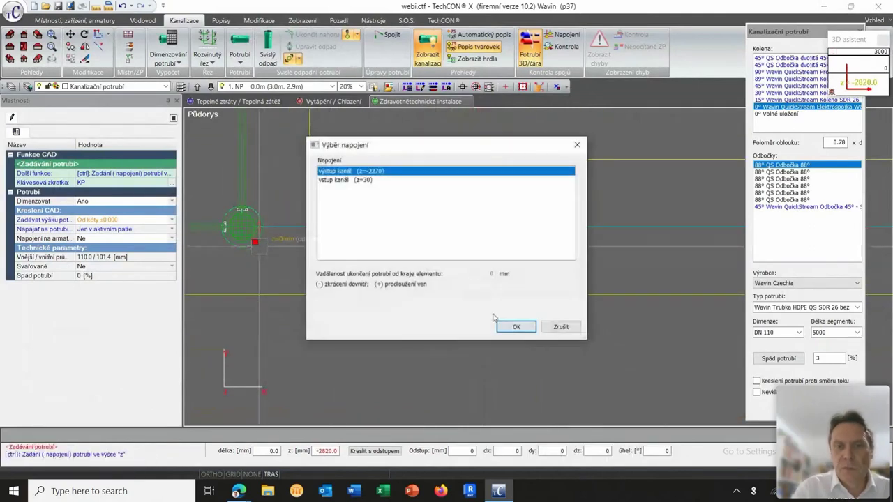
{"action": "left_click", "coordinate": [516, 326]}
{"action": "scroll", "coordinate": [558, 300], "scroll_direction": "up", "scroll_amount": 3}
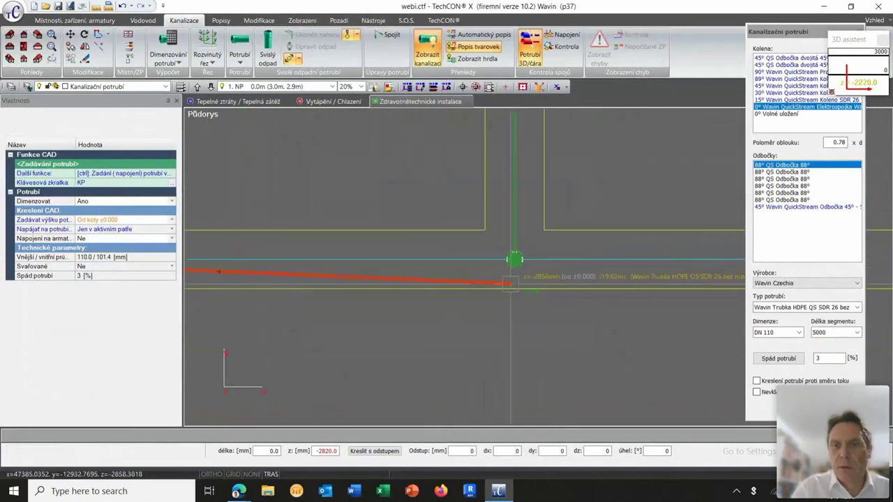
{"action": "scroll", "coordinate": [537, 249], "scroll_direction": "up", "scroll_amount": 2}
{"action": "left_click", "coordinate": [529, 277]}
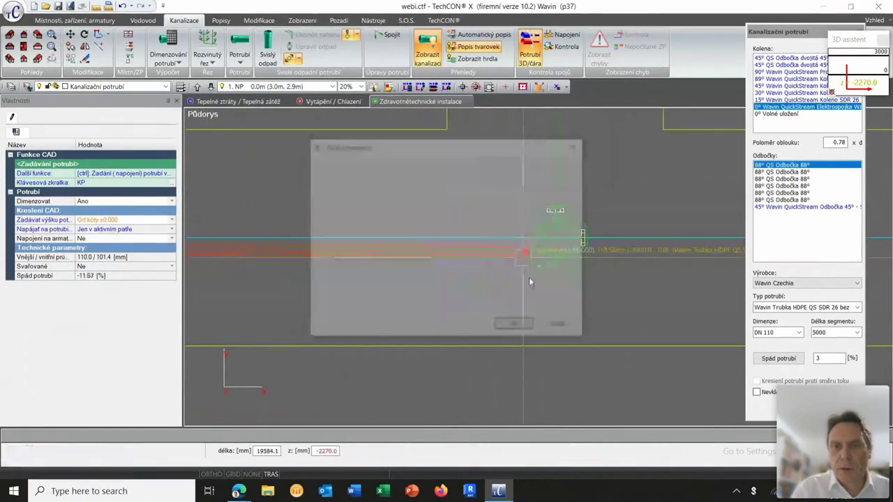
{"action": "left_click", "coordinate": [514, 325]}
{"action": "scroll", "coordinate": [554, 300], "scroll_direction": "down", "scroll_amount": 3}
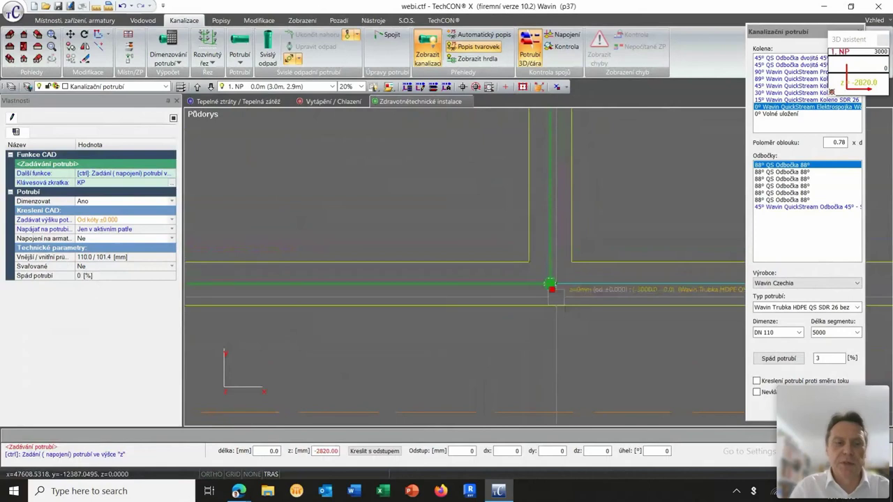
{"action": "key", "text": "Escape"}
Draw an orthogonal DN 110 outlet pipe about 5.94 m long at 3% slope from the 3 m deep manhole's výstup kanál (z=-2820) towards the street sewer.
{"action": "scroll", "coordinate": [594, 295], "scroll_direction": "down", "scroll_amount": 3}
{"action": "scroll", "coordinate": [551, 296], "scroll_direction": "up", "scroll_amount": 5}
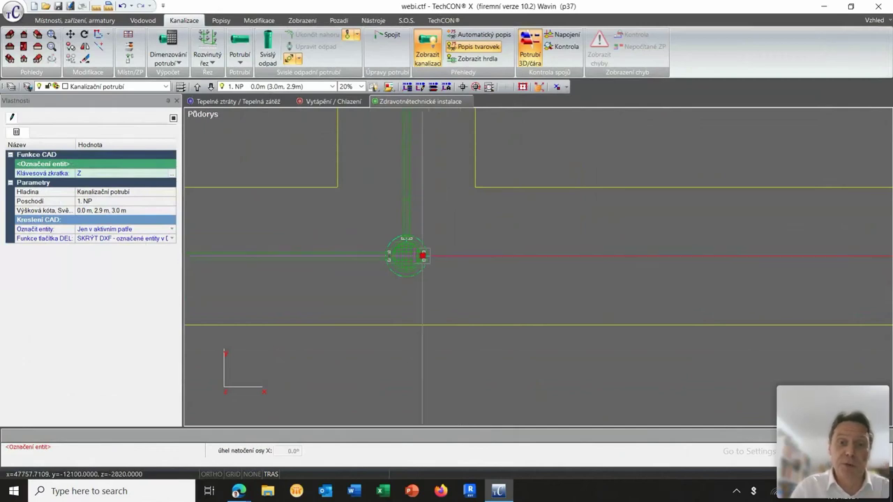
{"action": "scroll", "coordinate": [468, 305], "scroll_direction": "up", "scroll_amount": 1}
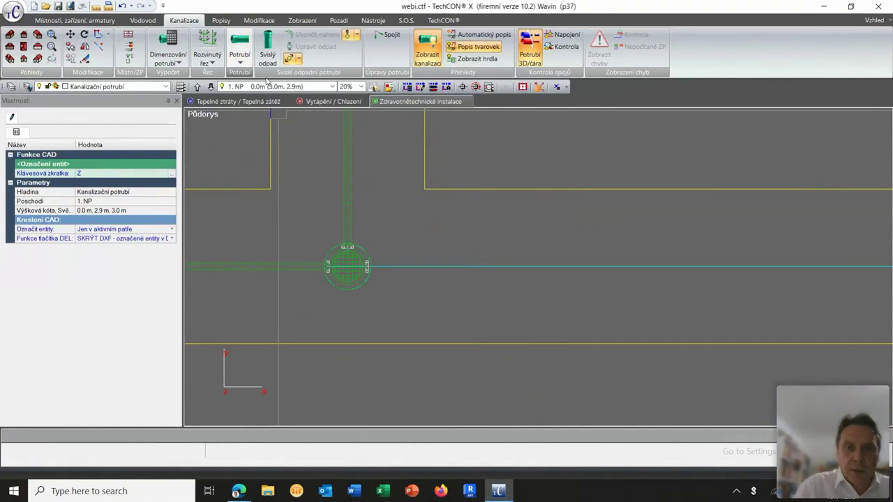
{"action": "left_click", "coordinate": [239, 48]}
{"action": "scroll", "coordinate": [368, 299], "scroll_direction": "up", "scroll_amount": 5}
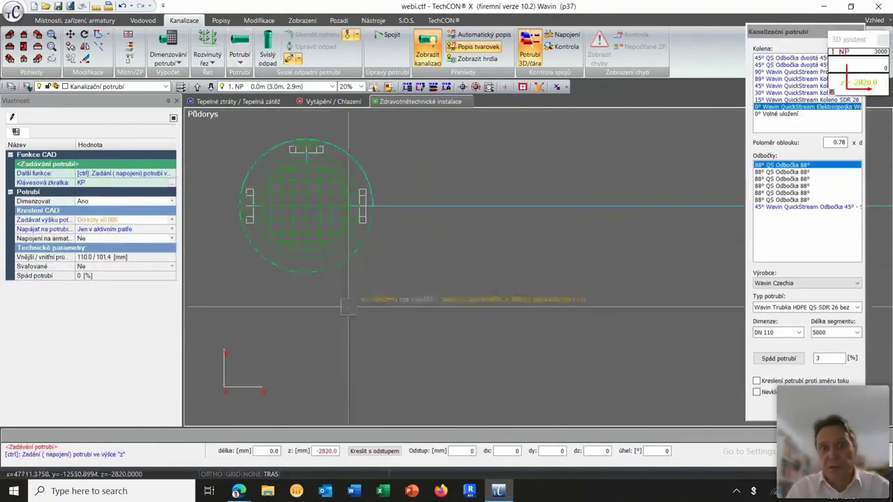
{"action": "left_click", "coordinate": [339, 261]}
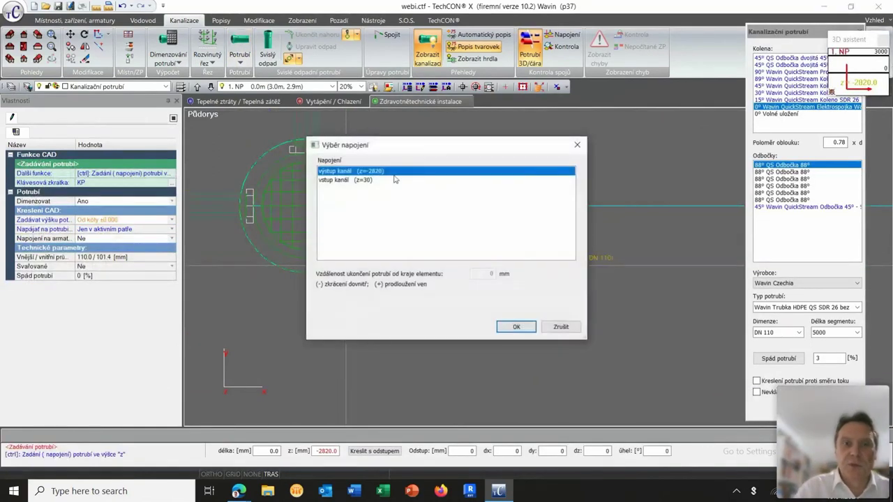
{"action": "left_click", "coordinate": [514, 328]}
{"action": "scroll", "coordinate": [488, 307], "scroll_direction": "up", "scroll_amount": 3}
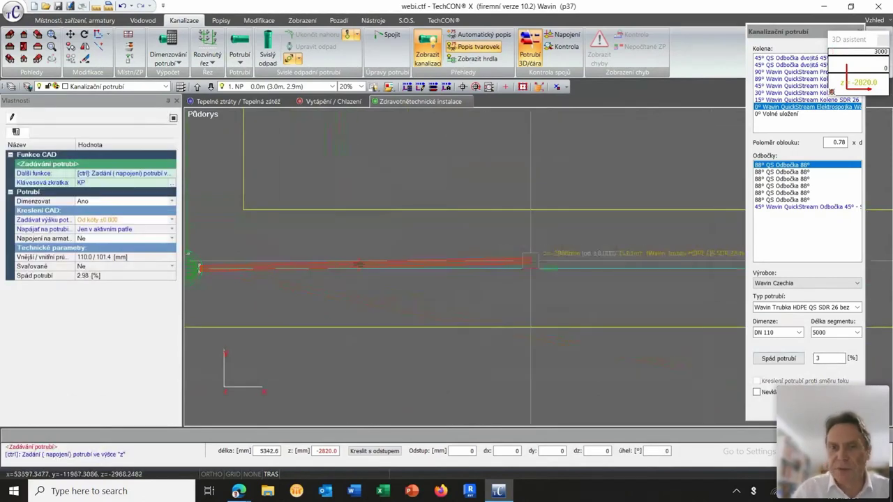
{"action": "scroll", "coordinate": [593, 271], "scroll_direction": "down", "scroll_amount": 2}
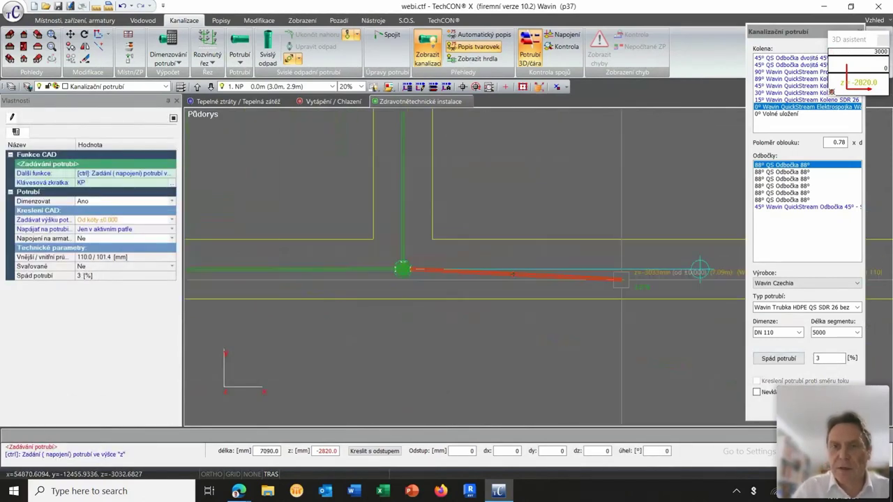
{"action": "left_click", "coordinate": [212, 475]}
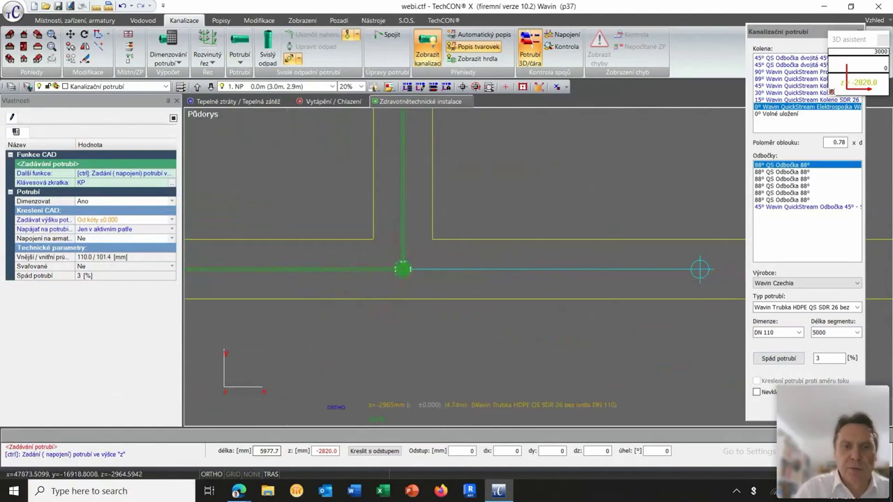
{"action": "left_click", "coordinate": [587, 269]}
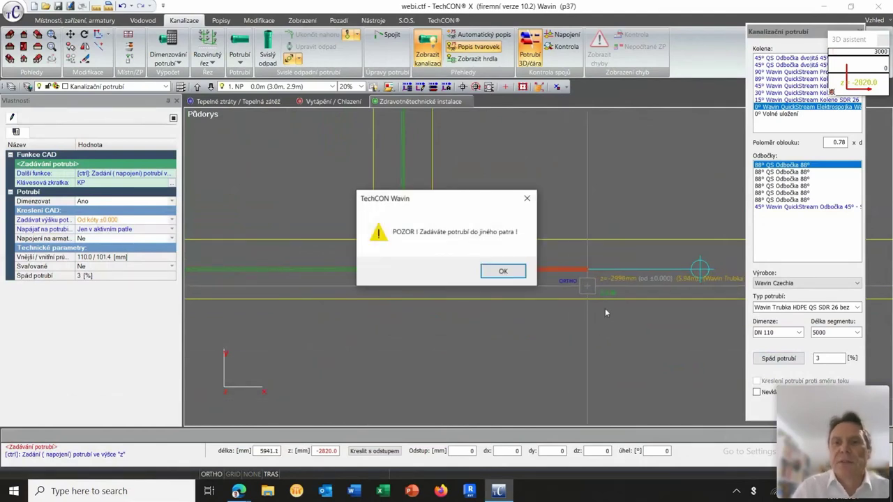
{"action": "left_click", "coordinate": [509, 277]}
{"action": "key", "text": "Escape"}
{"action": "scroll", "coordinate": [357, 374], "scroll_direction": "down", "scroll_amount": 2}
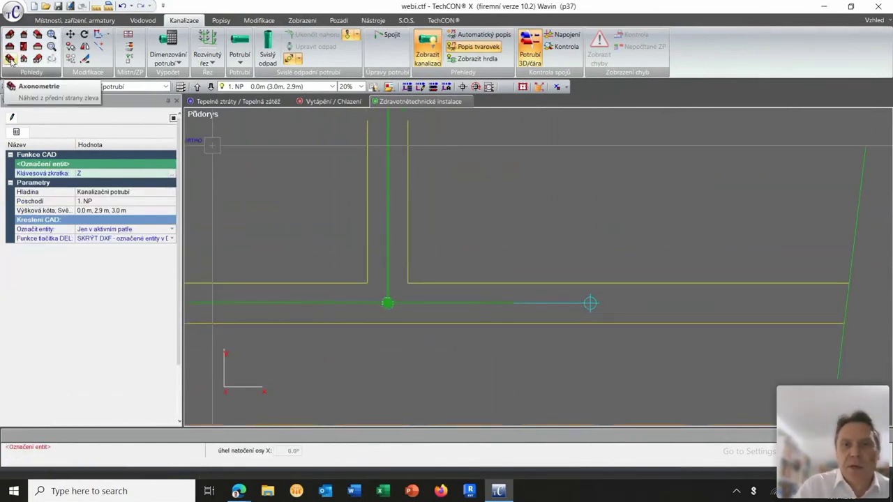
Display the network in axonometric view and optimise the project, with pipe dimensions shown on the sections.
{"action": "left_click", "coordinate": [10, 59]}
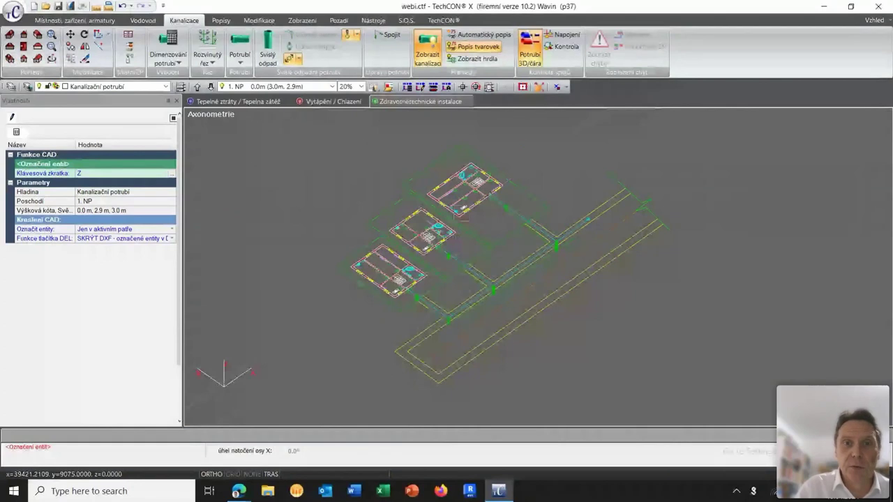
{"action": "left_click", "coordinate": [420, 88]}
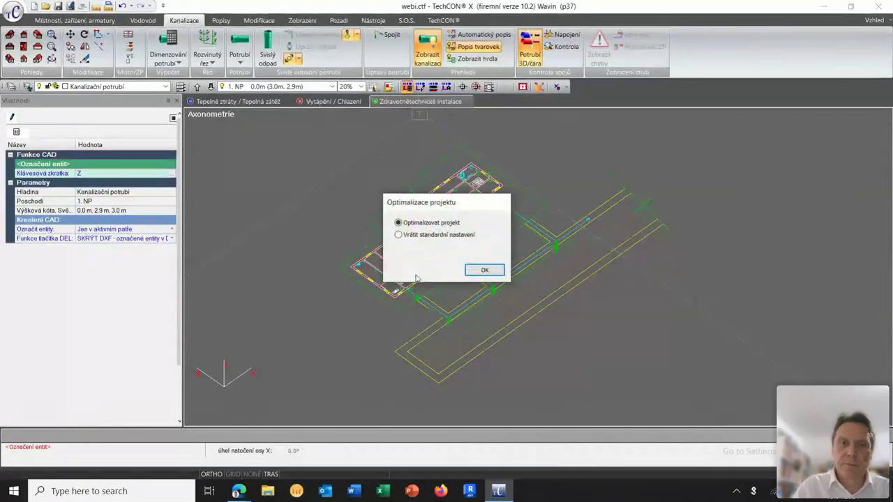
{"action": "left_click", "coordinate": [483, 272]}
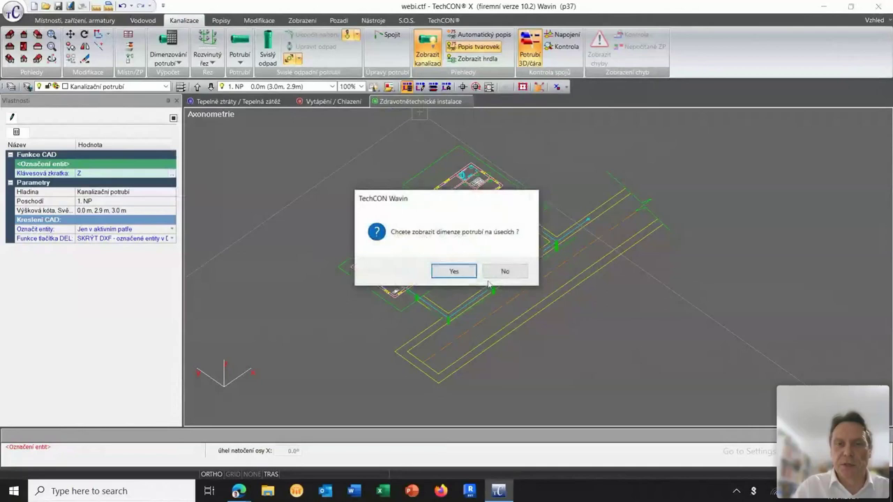
{"action": "left_click", "coordinate": [455, 271]}
{"action": "scroll", "coordinate": [490, 294], "scroll_direction": "up", "scroll_amount": 1}
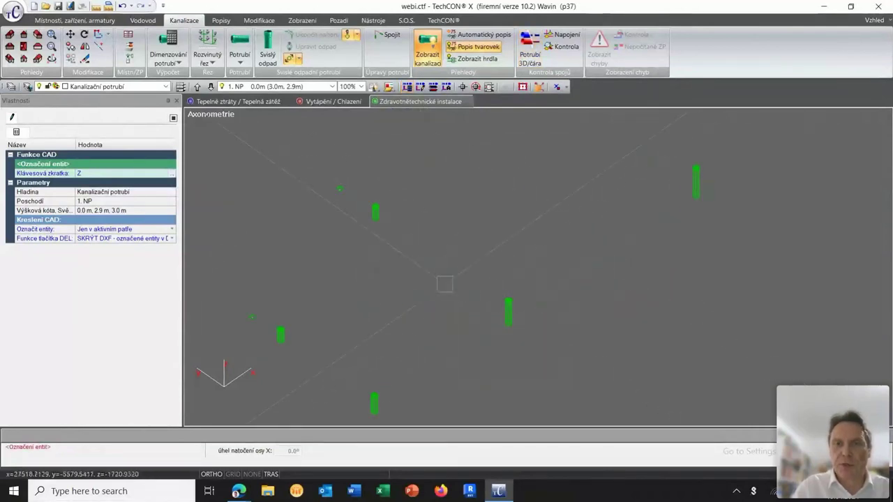
{"action": "scroll", "coordinate": [593, 177], "scroll_direction": "down", "scroll_amount": 3}
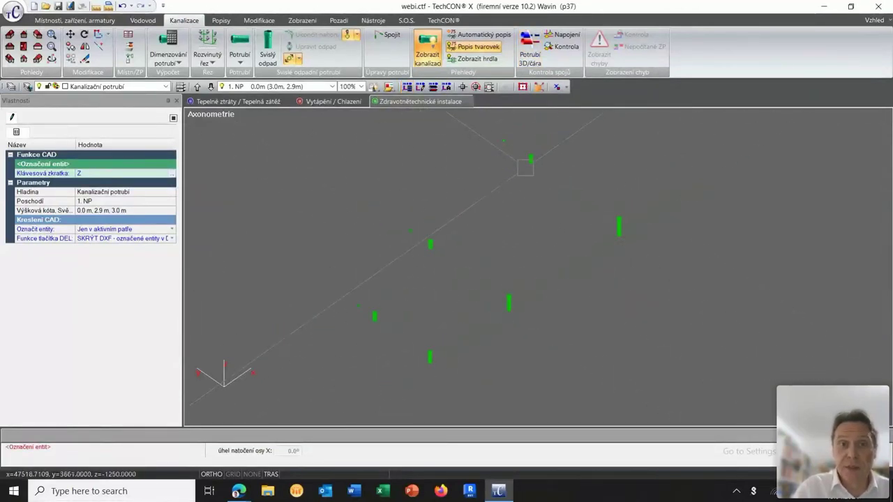
Return the project to its standard display settings and show the 3D pipes in plan view.
{"action": "left_click", "coordinate": [408, 88]}
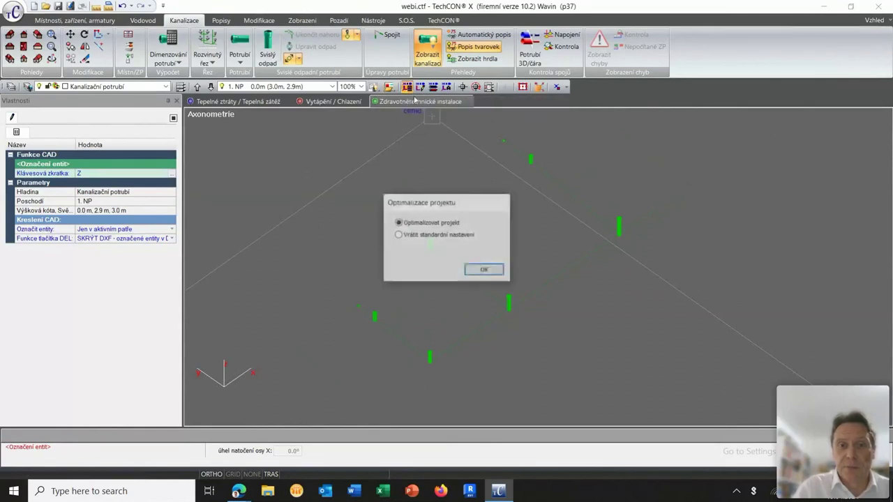
{"action": "left_click", "coordinate": [487, 271]}
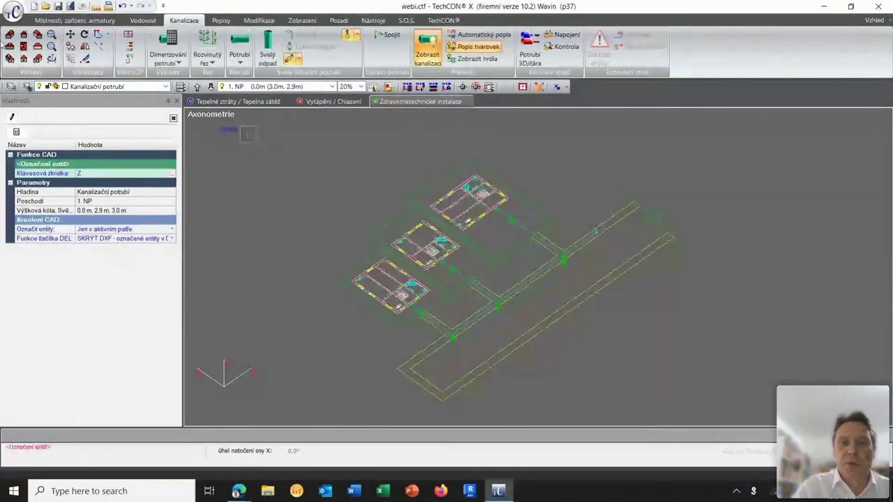
{"action": "scroll", "coordinate": [493, 301], "scroll_direction": "up", "scroll_amount": 5}
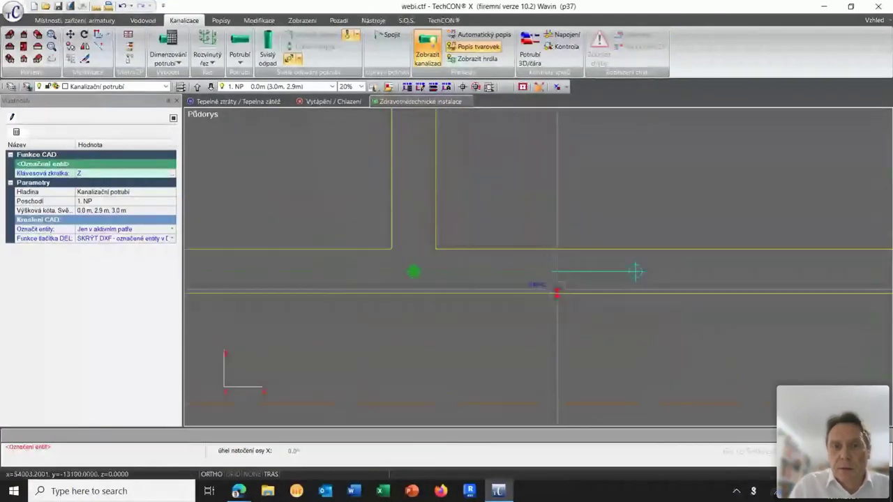
{"action": "left_click", "coordinate": [530, 49]}
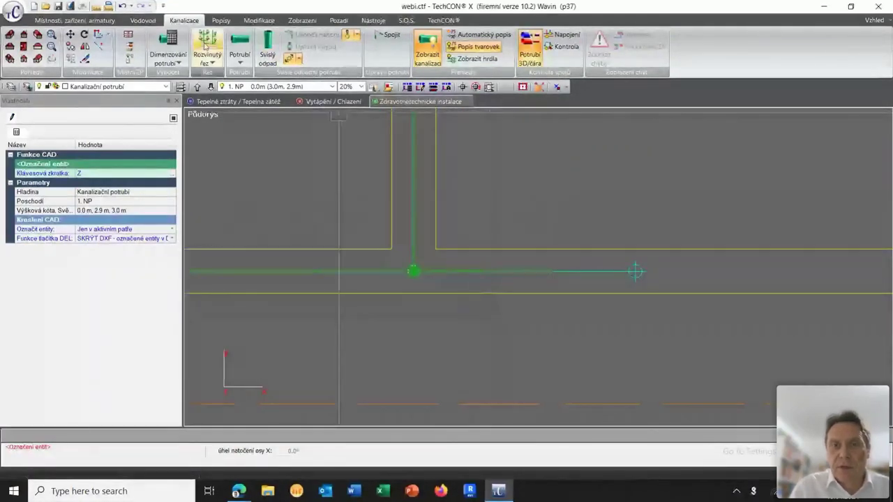
Place a sewer collection node (sběrné místo) on the free end of the outlet pipe, flipped to the opposite side, with rotation 0.
{"action": "left_click", "coordinate": [132, 60]}
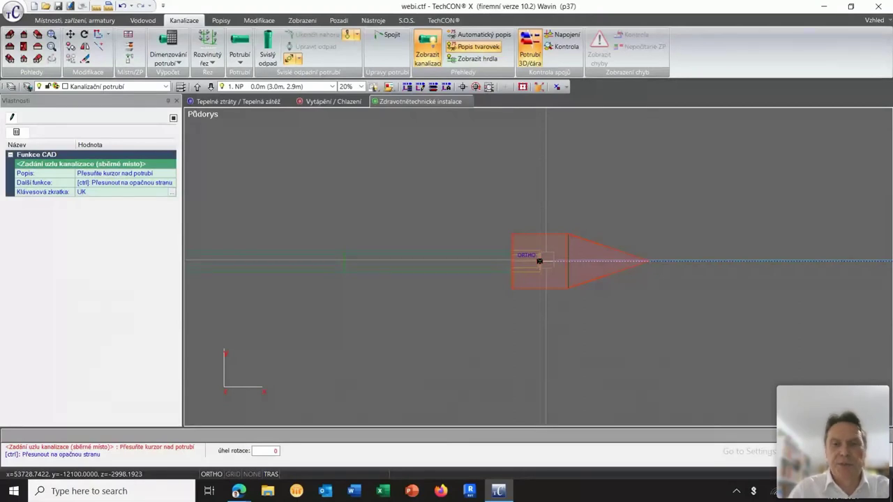
{"action": "left_click", "coordinate": [540, 261]}
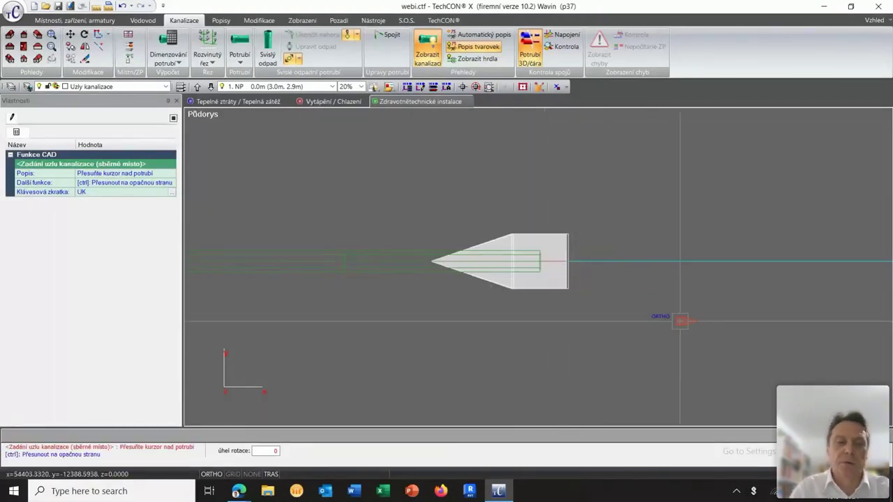
{"action": "key", "text": "Escape"}
{"action": "scroll", "coordinate": [677, 313], "scroll_direction": "down", "scroll_amount": 5}
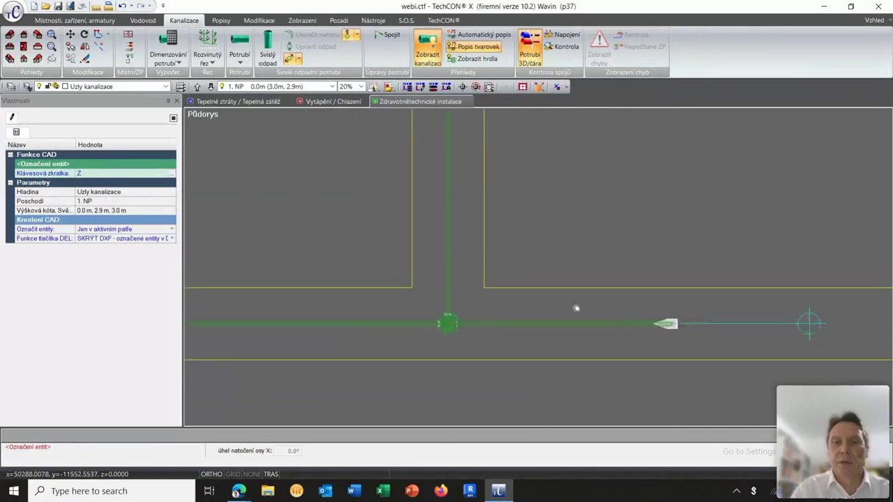
Run the sewer pipe dimensioning for the circuits from the three houses and accept the calculated sizes.
{"action": "scroll", "coordinate": [580, 300], "scroll_direction": "down", "scroll_amount": 6}
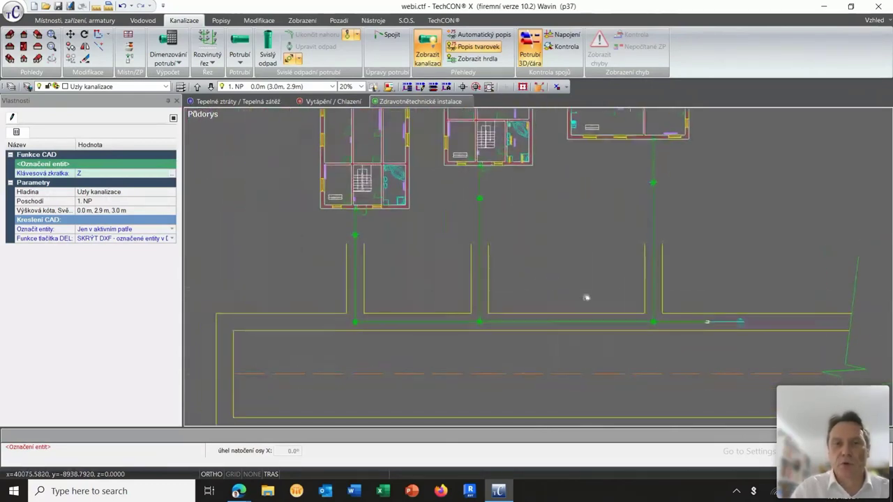
{"action": "left_click", "coordinate": [168, 45]}
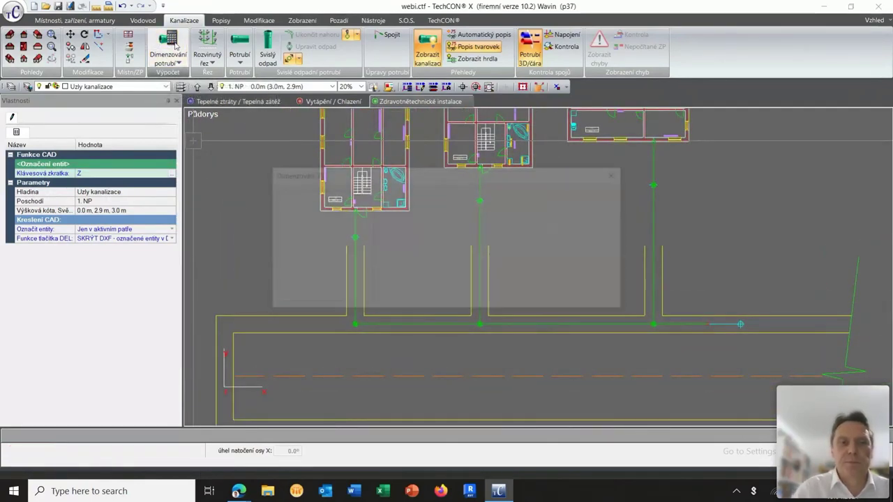
{"action": "left_click", "coordinate": [556, 298]}
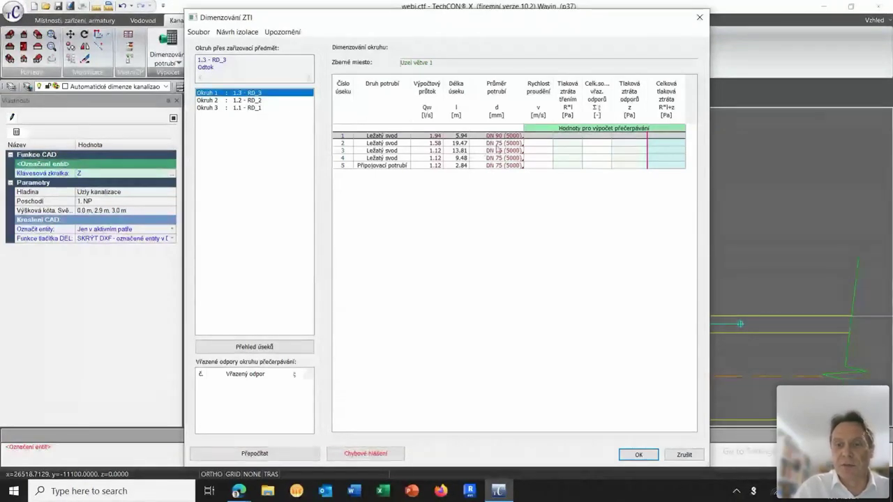
{"action": "left_click", "coordinate": [636, 454]}
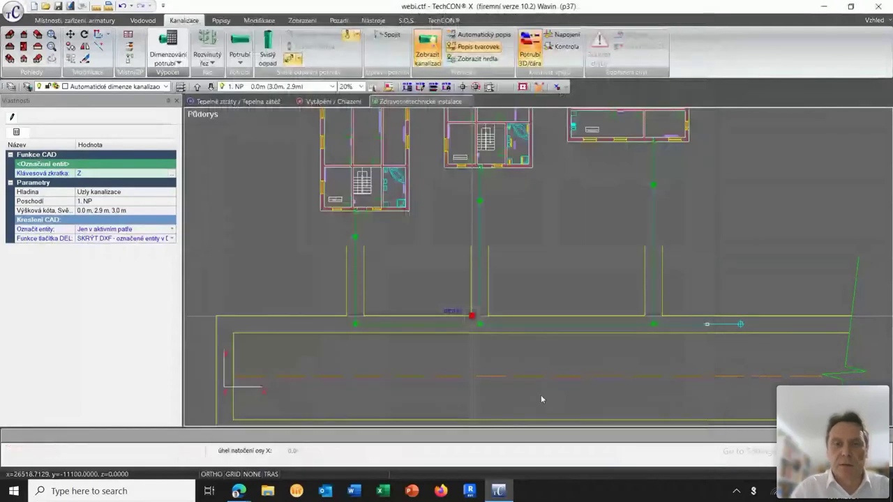
Add an automatic dimension label to the vertical sewer pipe leading from the leftmost house to the street.
{"action": "scroll", "coordinate": [412, 265], "scroll_direction": "up", "scroll_amount": 5}
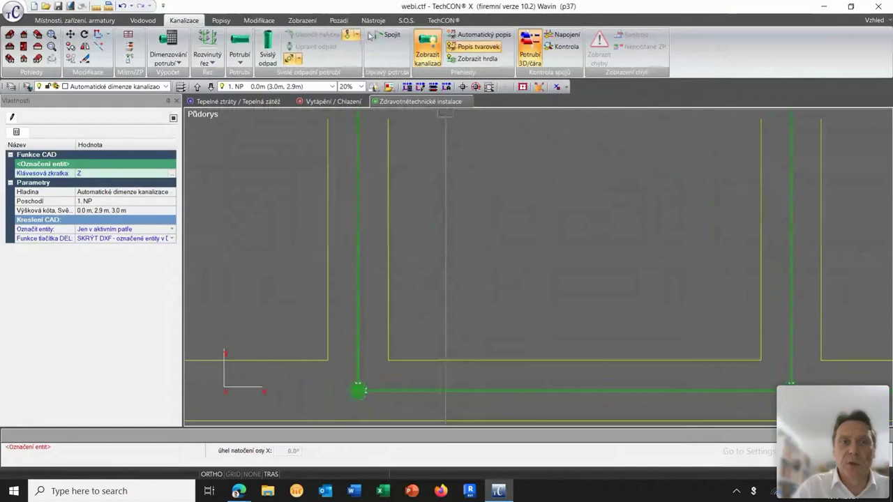
{"action": "left_click", "coordinate": [220, 20]}
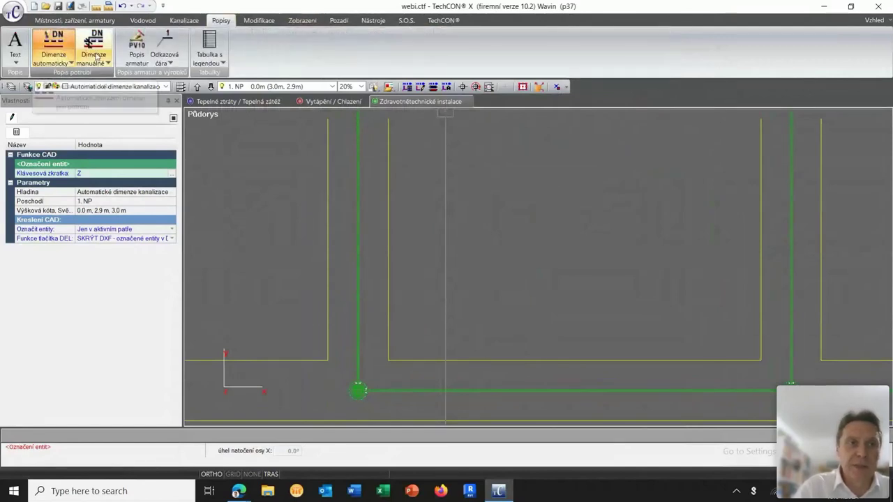
{"action": "left_click", "coordinate": [53, 46]}
{"action": "scroll", "coordinate": [366, 255], "scroll_direction": "up", "scroll_amount": 5}
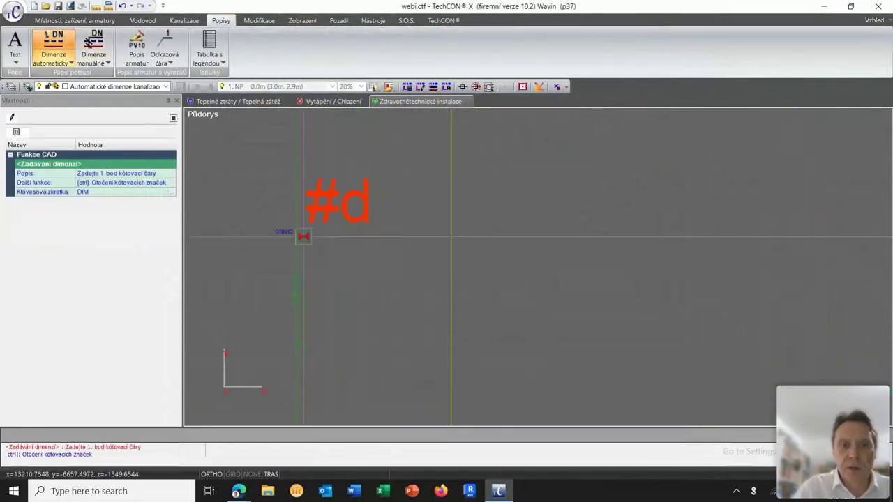
{"action": "left_click", "coordinate": [295, 228]}
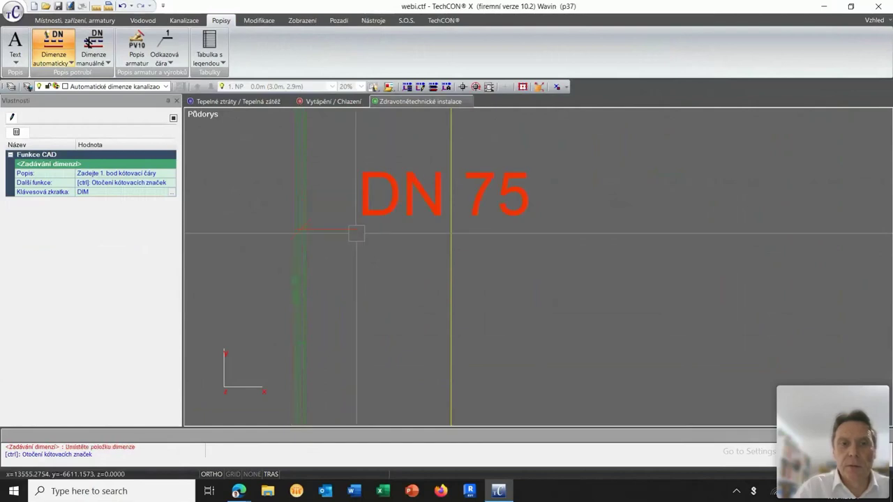
{"action": "left_click", "coordinate": [374, 237]}
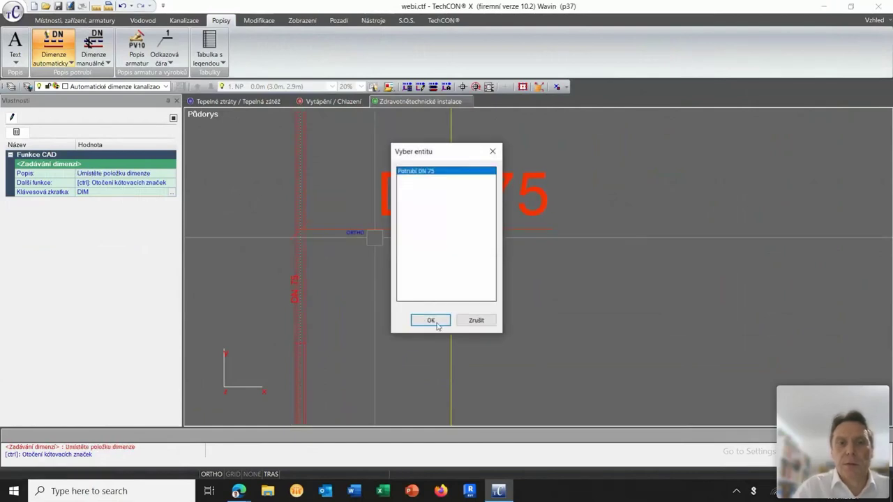
{"action": "left_click", "coordinate": [427, 319]}
Label the horizontal street pipe between the first two manholes with its automatic dimension, placed above the pipe.
{"action": "scroll", "coordinate": [528, 319], "scroll_direction": "down", "scroll_amount": 5}
{"action": "scroll", "coordinate": [550, 310], "scroll_direction": "down", "scroll_amount": 3}
{"action": "scroll", "coordinate": [548, 315], "scroll_direction": "up", "scroll_amount": 3}
{"action": "scroll", "coordinate": [551, 297], "scroll_direction": "up", "scroll_amount": 3}
{"action": "left_click", "coordinate": [545, 250]}
{"action": "left_click", "coordinate": [549, 181]}
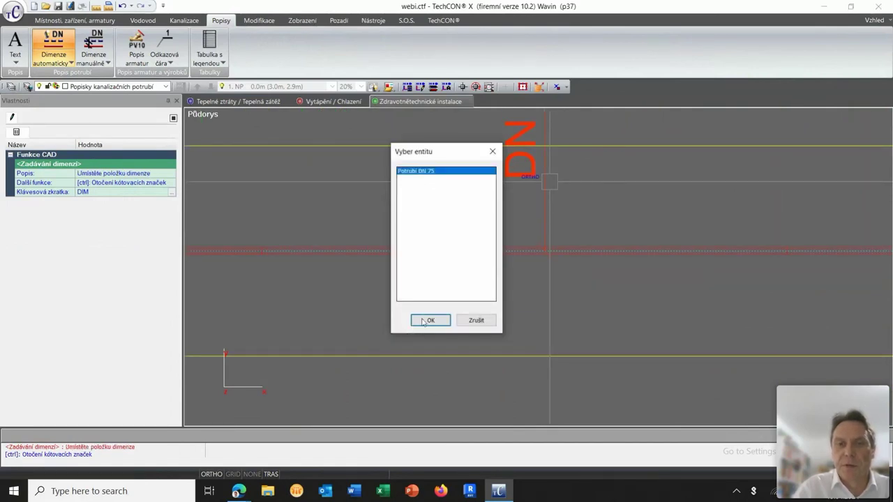
{"action": "left_click", "coordinate": [428, 320]}
Label the outlet pipe between the last manhole and the collection node with its automatic dimension, above the pipe.
{"action": "scroll", "coordinate": [533, 297], "scroll_direction": "up", "scroll_amount": 5}
{"action": "scroll", "coordinate": [548, 327], "scroll_direction": "up", "scroll_amount": 5}
{"action": "left_click", "coordinate": [542, 282]}
{"action": "left_click", "coordinate": [550, 242]}
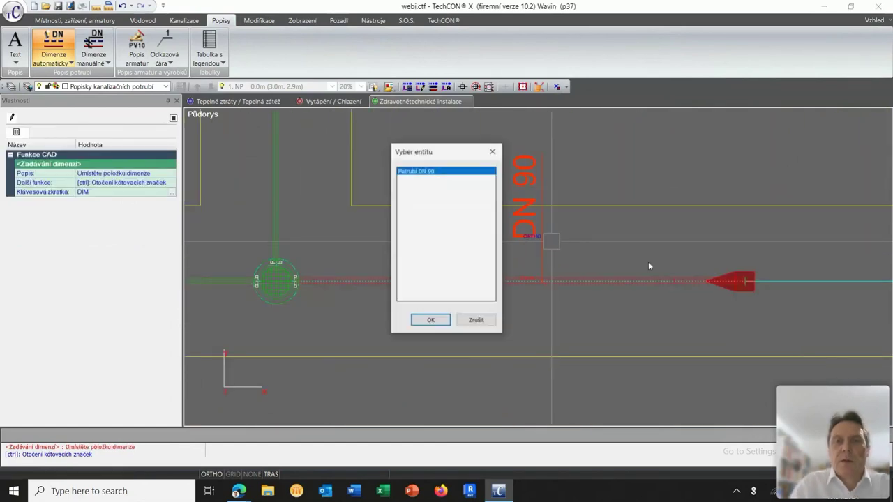
{"action": "left_click", "coordinate": [426, 321]}
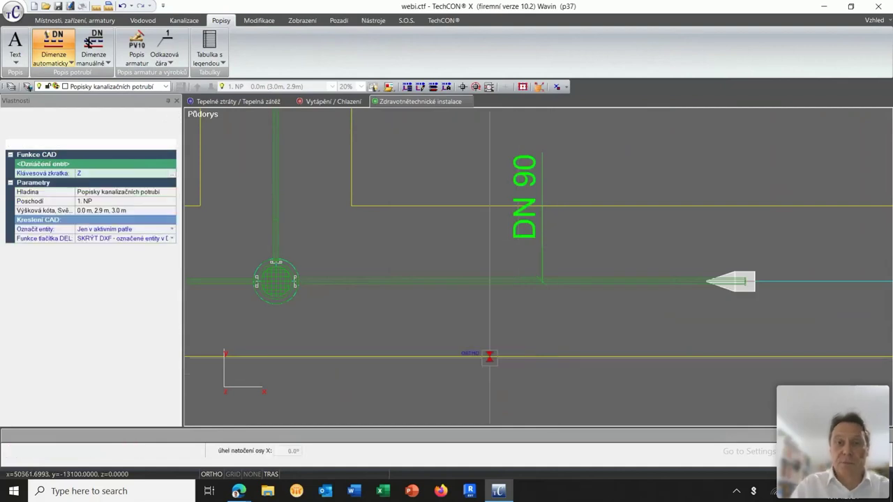
Save the labelled sewer project.
{"action": "scroll", "coordinate": [490, 357], "scroll_direction": "down", "scroll_amount": 8}
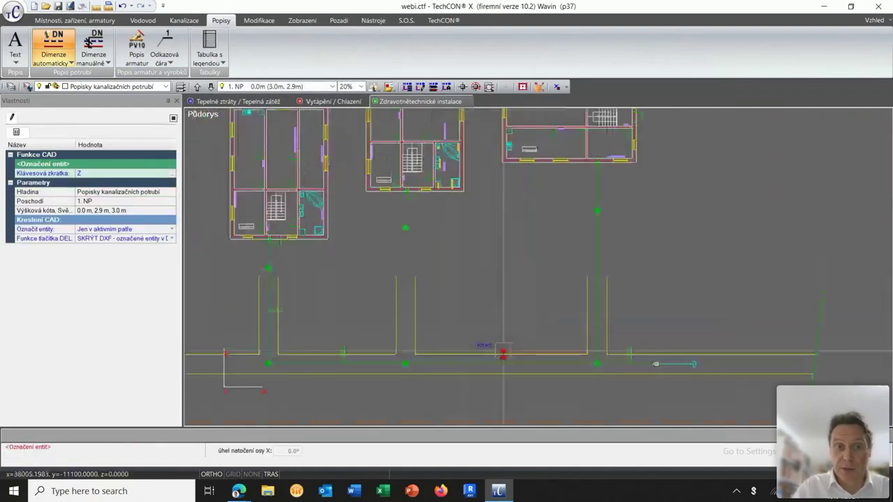
{"action": "scroll", "coordinate": [503, 354], "scroll_direction": "down", "scroll_amount": 3}
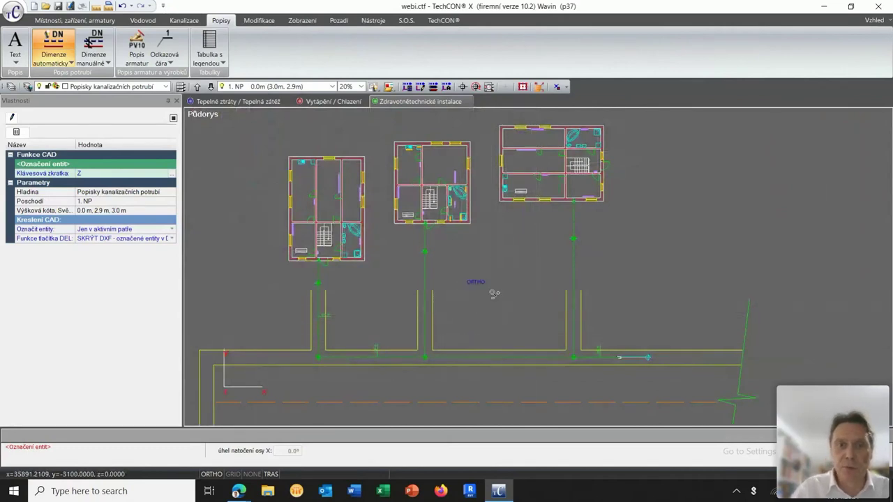
{"action": "scroll", "coordinate": [489, 275], "scroll_direction": "down", "scroll_amount": 2}
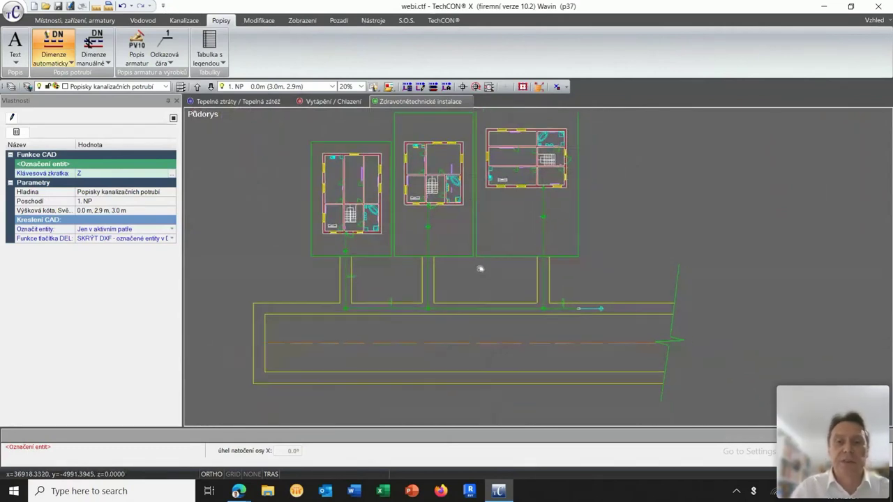
{"action": "middle_click_drag", "start_coordinate": [480, 268], "coordinate": [475, 278]}
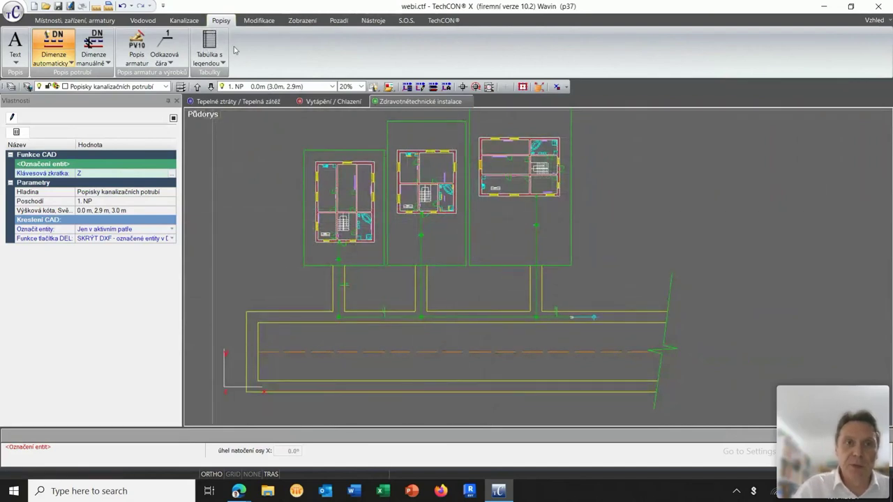
{"action": "left_click", "coordinate": [85, 21]}
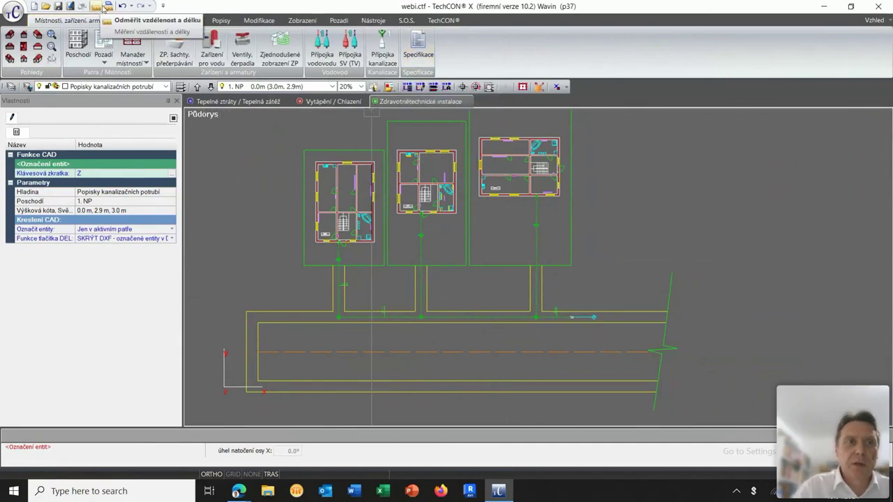
{"action": "left_click", "coordinate": [59, 6]}
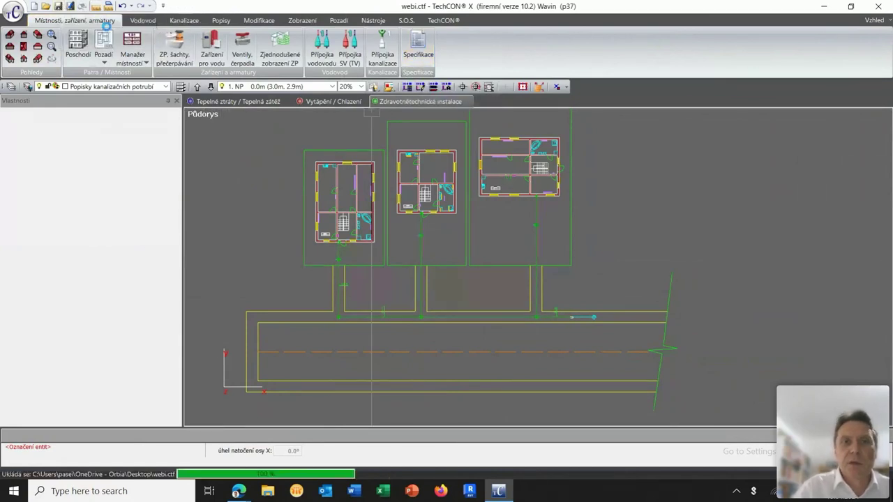
Generate the project specification and show only the proposed products (Navržené výrobky).
{"action": "left_click", "coordinate": [422, 52]}
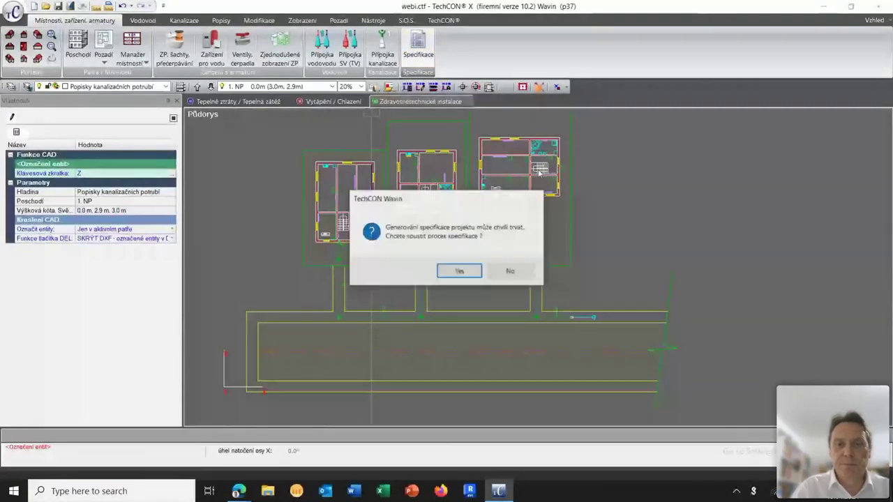
{"action": "left_click", "coordinate": [466, 277]}
{"action": "key", "text": "Return"}
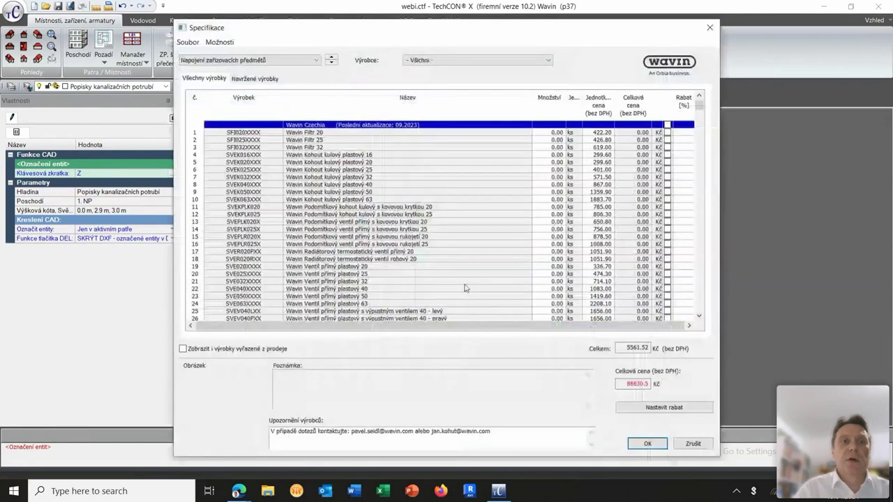
{"action": "left_click", "coordinate": [253, 78]}
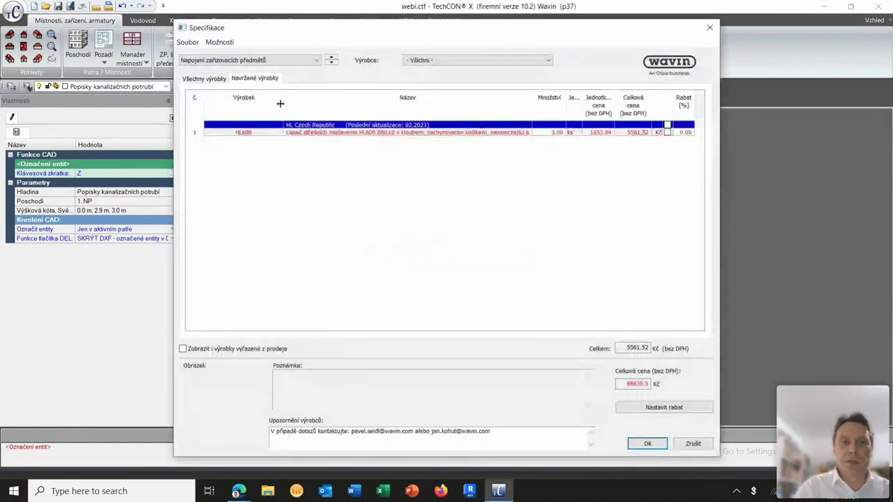
Review the proposed products for Přečerpávací stanice, Šachty and those for Kanalizační potrubí in the specification.
{"action": "left_click", "coordinate": [259, 60]}
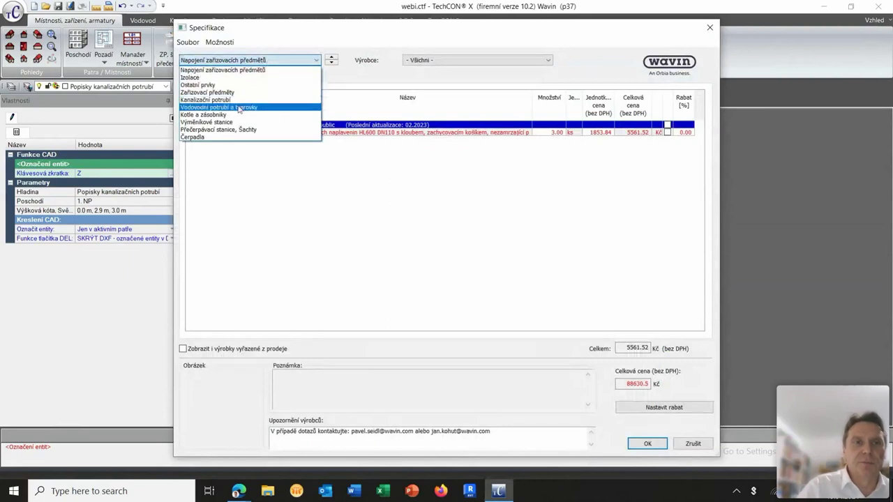
{"action": "left_click", "coordinate": [251, 131]}
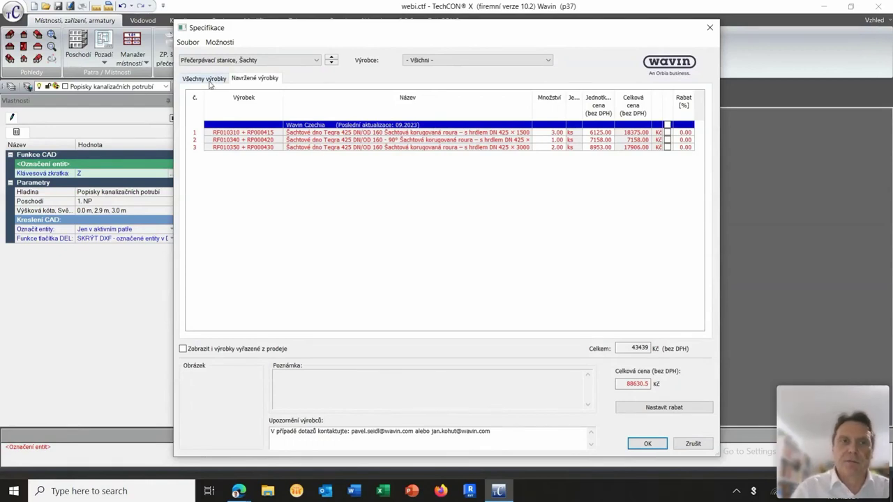
{"action": "left_click", "coordinate": [255, 63]}
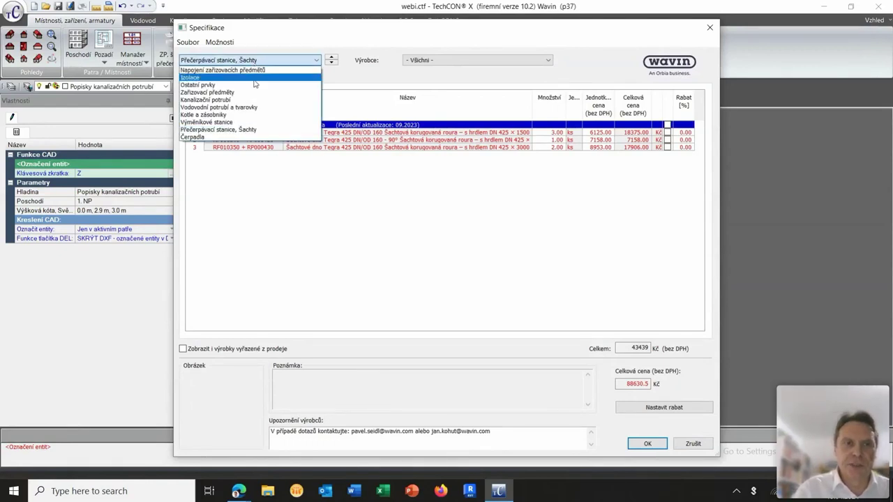
{"action": "left_click", "coordinate": [206, 100]}
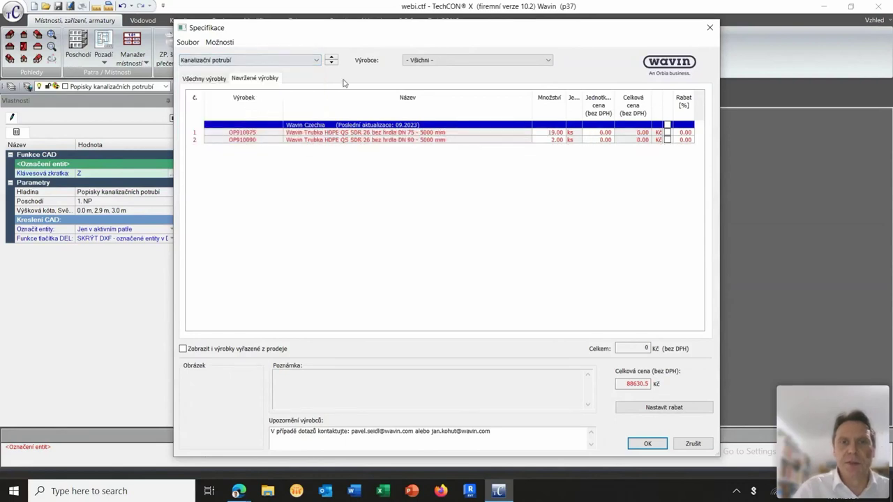
Check the full product list for Kanalizační potrubí, and go back to the proposed products for Přečerpávací stanice, Šachty.
{"action": "left_click", "coordinate": [209, 79]}
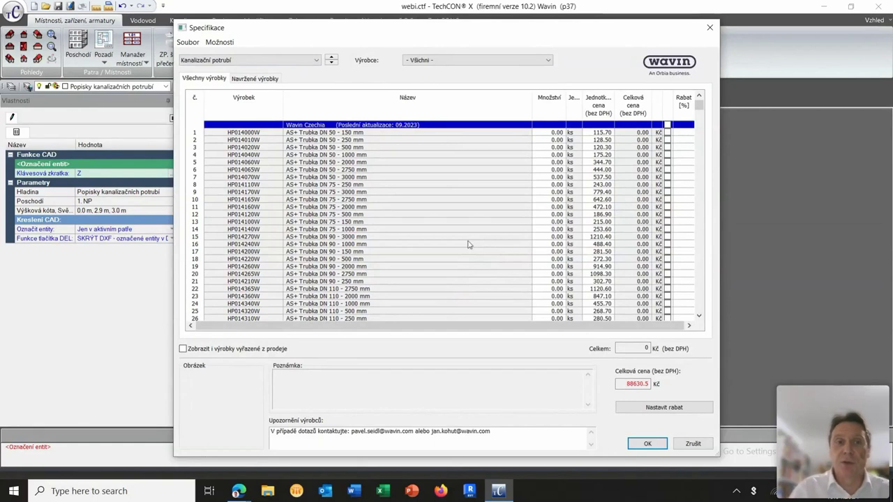
{"action": "left_click", "coordinate": [264, 80]}
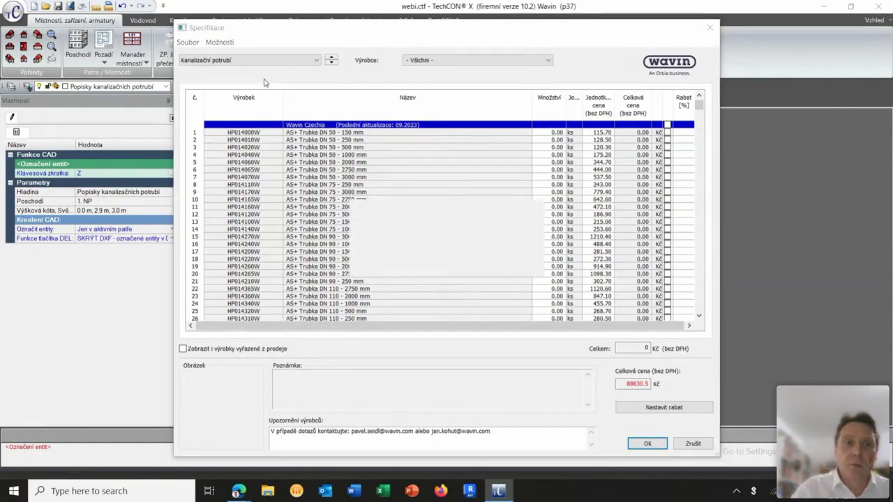
{"action": "left_click", "coordinate": [218, 61]}
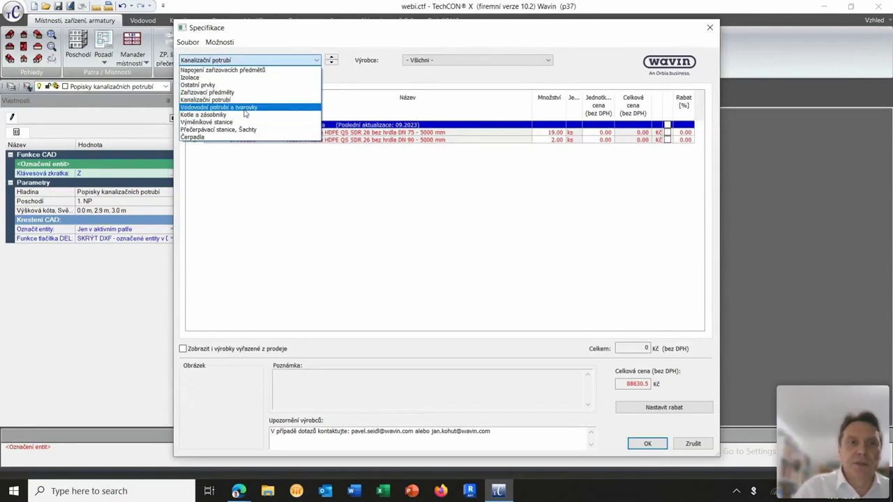
{"action": "left_click", "coordinate": [245, 130]}
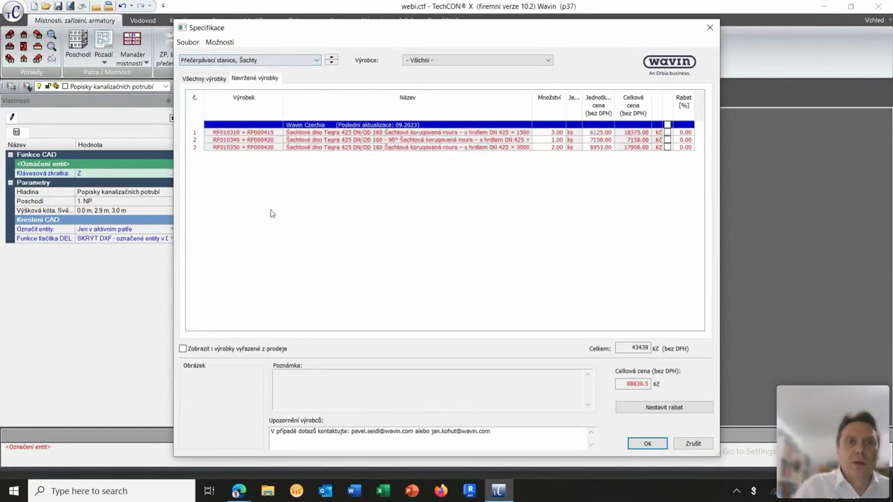
Look over the specification's export and print options, and close the specification.
{"action": "left_click", "coordinate": [189, 42]}
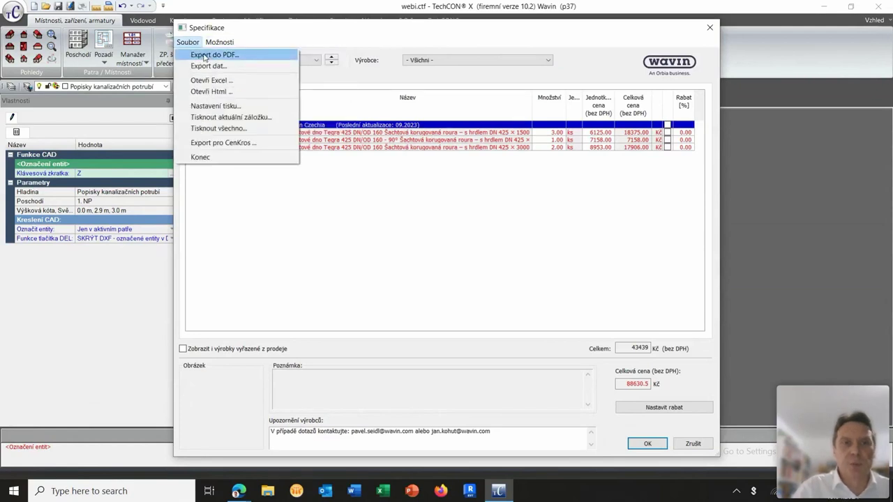
{"action": "left_click", "coordinate": [353, 266]}
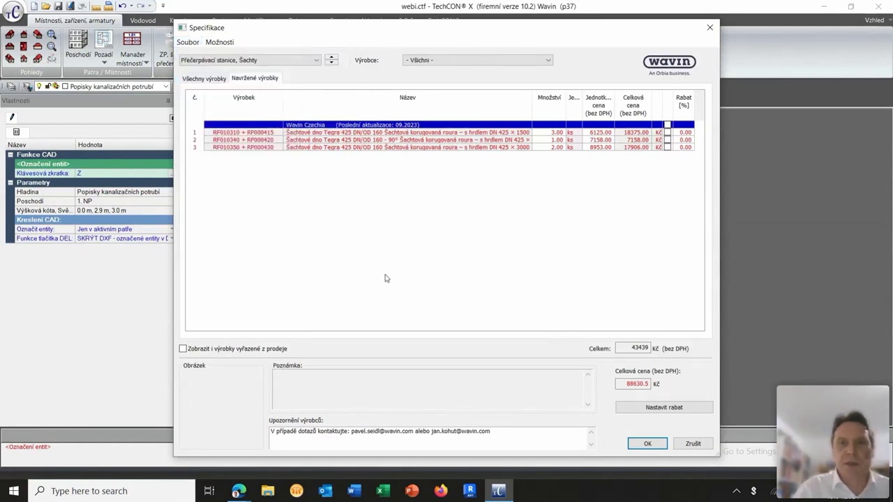
{"action": "left_click", "coordinate": [710, 29]}
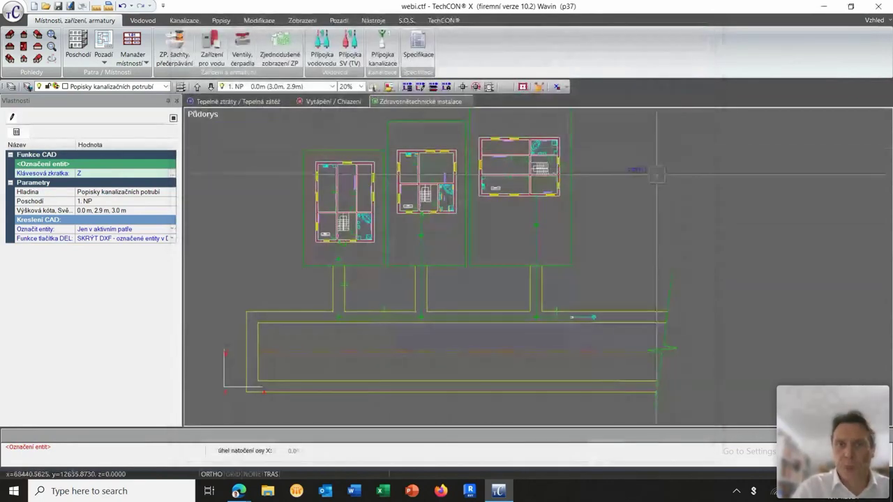
Select the sewer pipe just below the leftmost house (RD_3) and extend the selection to all matching entities in the project.
{"action": "scroll", "coordinate": [471, 276], "scroll_direction": "up", "scroll_amount": 5}
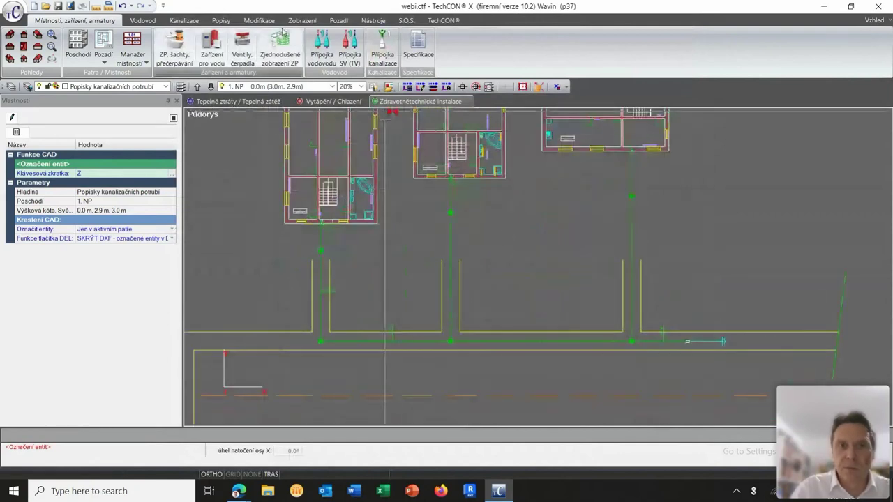
{"action": "left_click", "coordinate": [184, 20]}
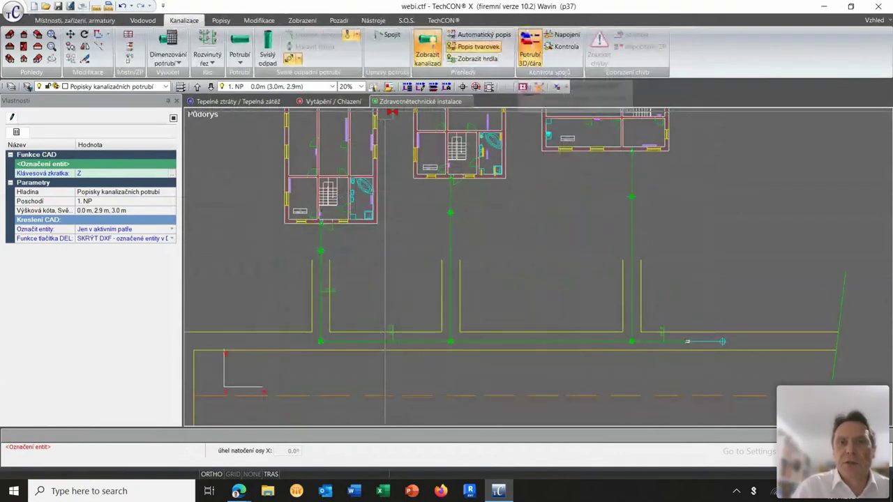
{"action": "scroll", "coordinate": [451, 236], "scroll_direction": "up", "scroll_amount": 5}
{"action": "scroll", "coordinate": [451, 237], "scroll_direction": "down", "scroll_amount": 5}
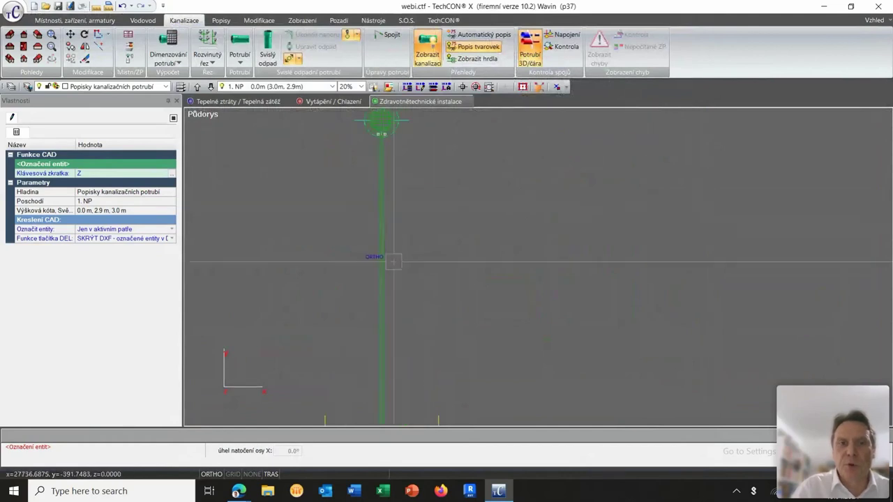
{"action": "scroll", "coordinate": [493, 256], "scroll_direction": "down", "scroll_amount": 3}
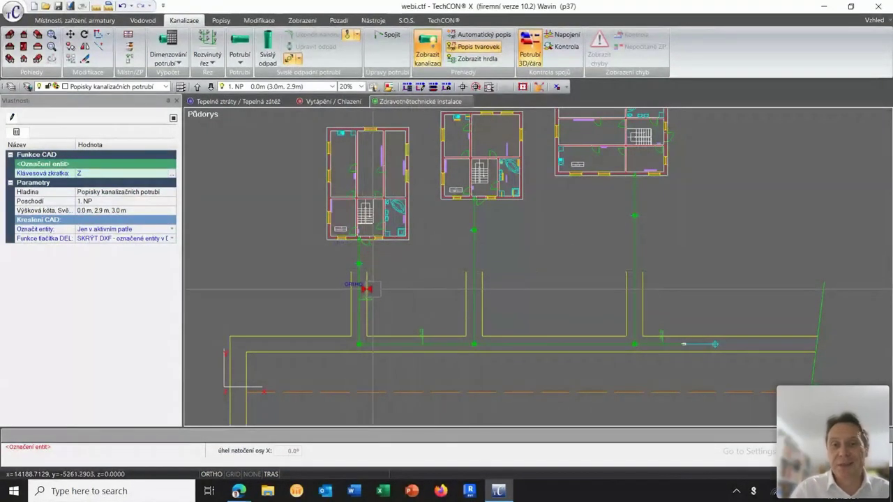
{"action": "scroll", "coordinate": [365, 264], "scroll_direction": "up", "scroll_amount": 4}
{"action": "scroll", "coordinate": [366, 266], "scroll_direction": "up", "scroll_amount": 2}
{"action": "left_click", "coordinate": [343, 162]}
{"action": "right_click", "coordinate": [342, 215]}
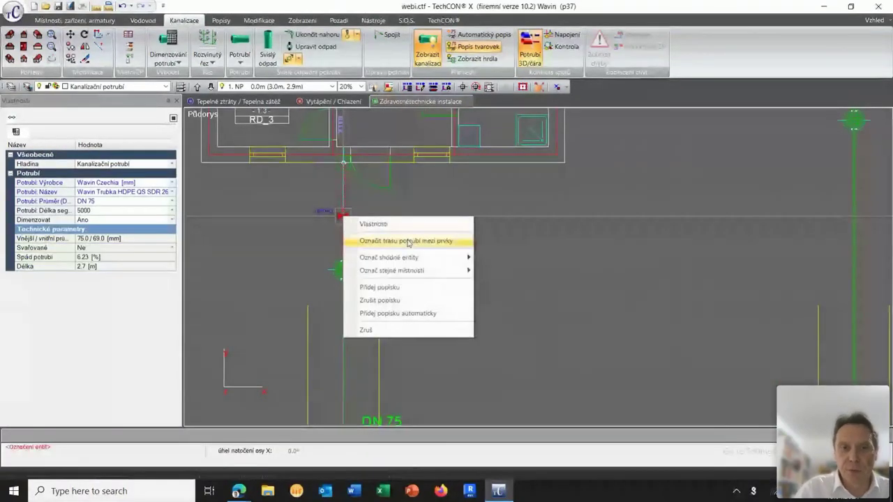
{"action": "mouse_move", "coordinate": [434, 261]}
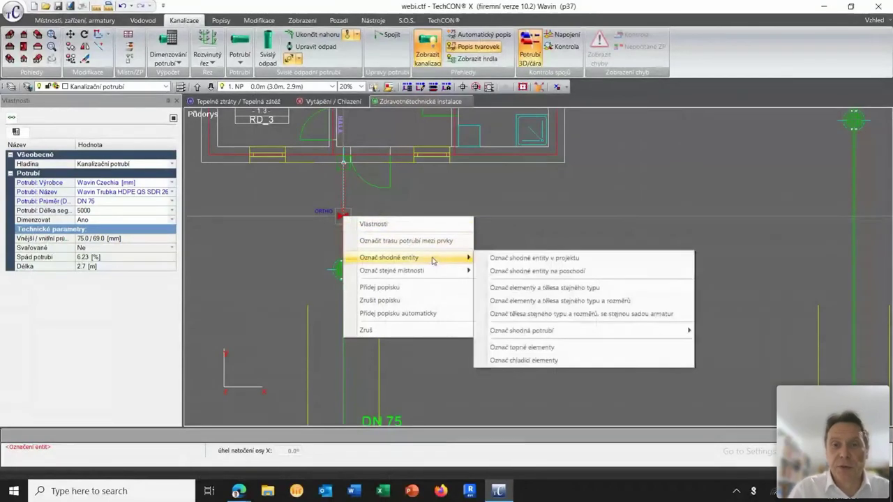
{"action": "left_click", "coordinate": [546, 259]}
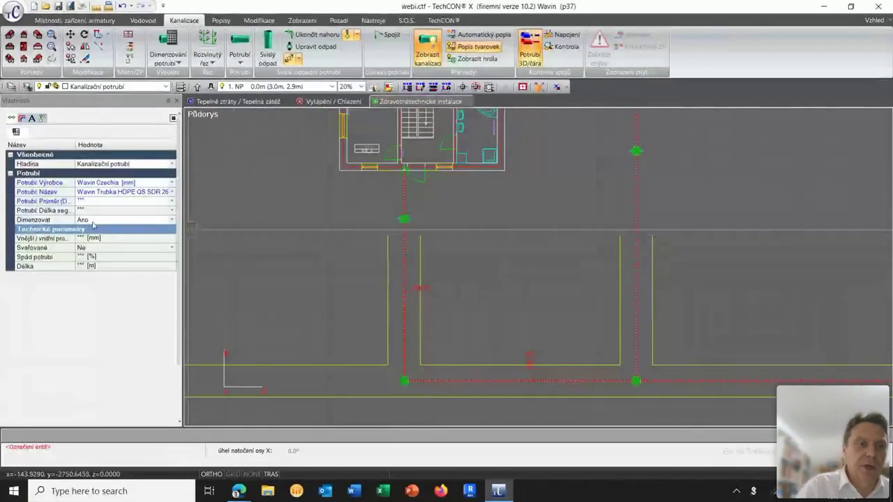
Set the selected sewer pipes to diameter DN 160, switch their dimensioning (Dimenzovat) to Ne, and clear the selection.
{"action": "left_click", "coordinate": [171, 201]}
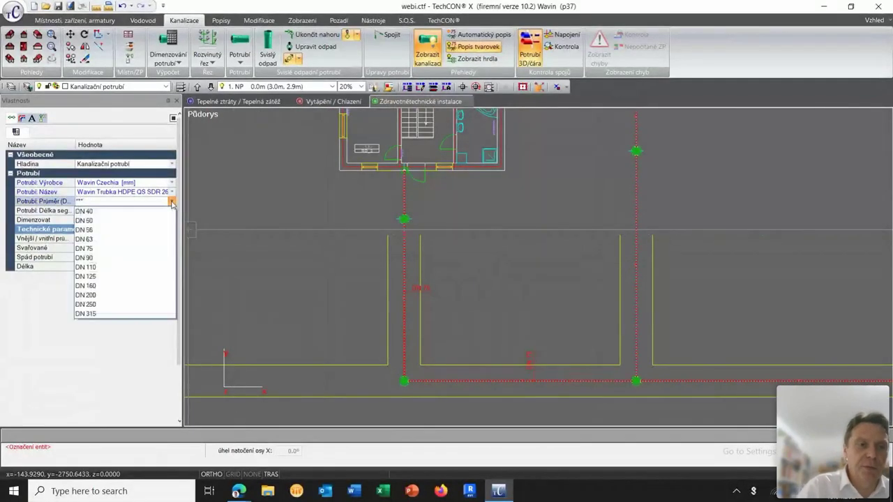
{"action": "left_click", "coordinate": [132, 286]}
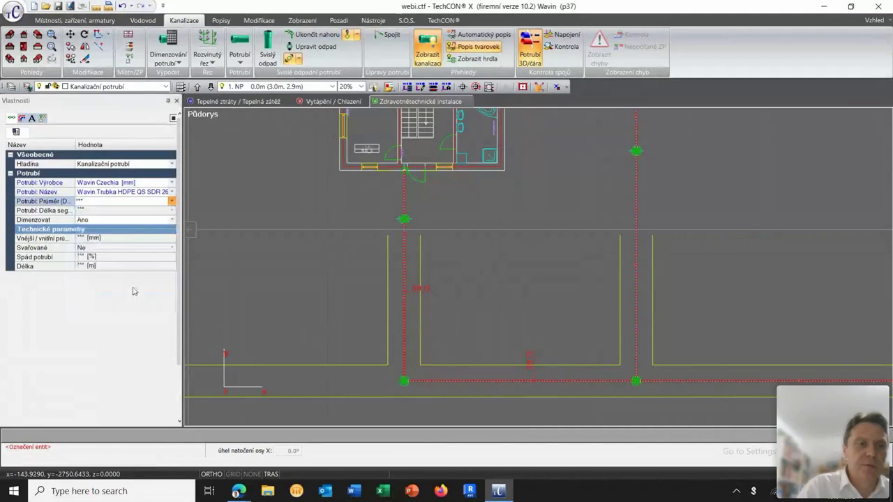
{"action": "left_click", "coordinate": [171, 220]}
{"action": "left_click", "coordinate": [141, 239]}
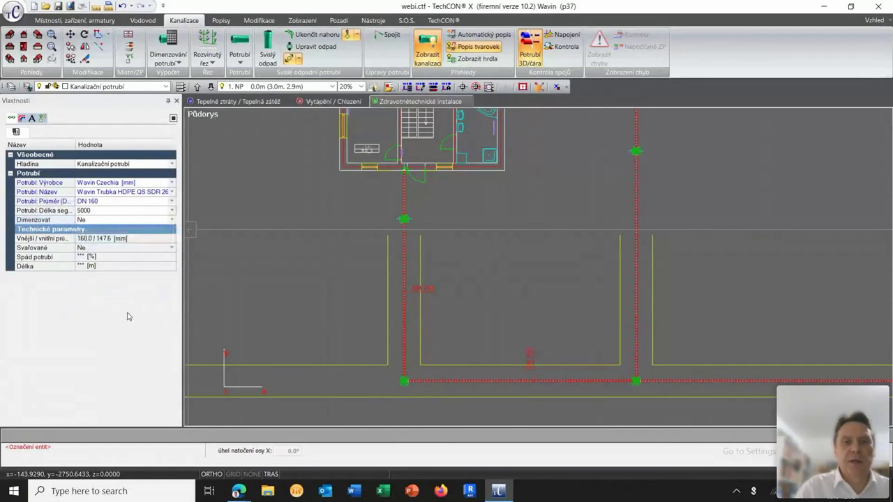
{"action": "scroll", "coordinate": [284, 298], "scroll_direction": "down", "scroll_amount": 2}
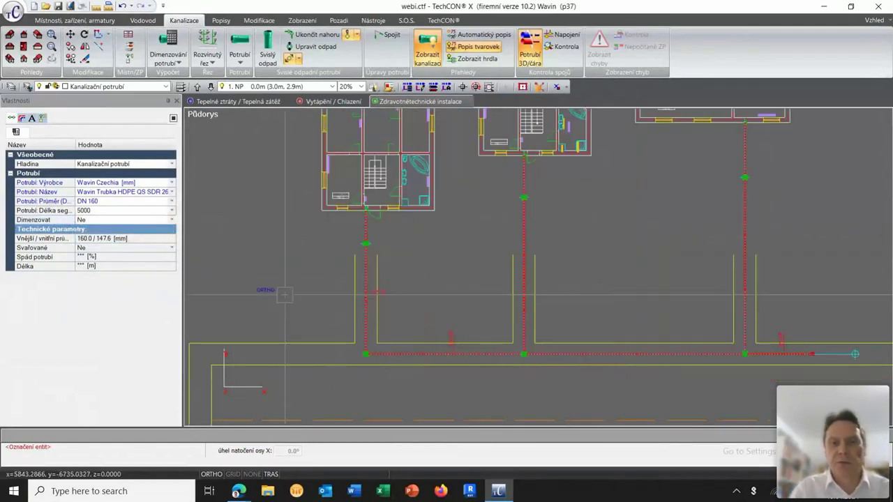
{"action": "key", "text": "Escape"}
Generate the unfolded section (Rozvinutý řez) for Uzel větve 1, place it beside the site plan, and look it over.
{"action": "scroll", "coordinate": [503, 265], "scroll_direction": "up", "scroll_amount": 5}
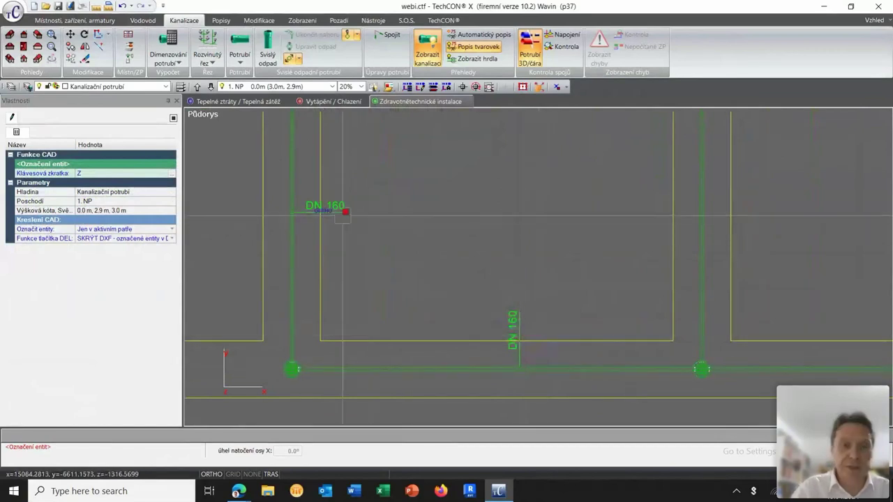
{"action": "scroll", "coordinate": [412, 220], "scroll_direction": "down", "scroll_amount": 4}
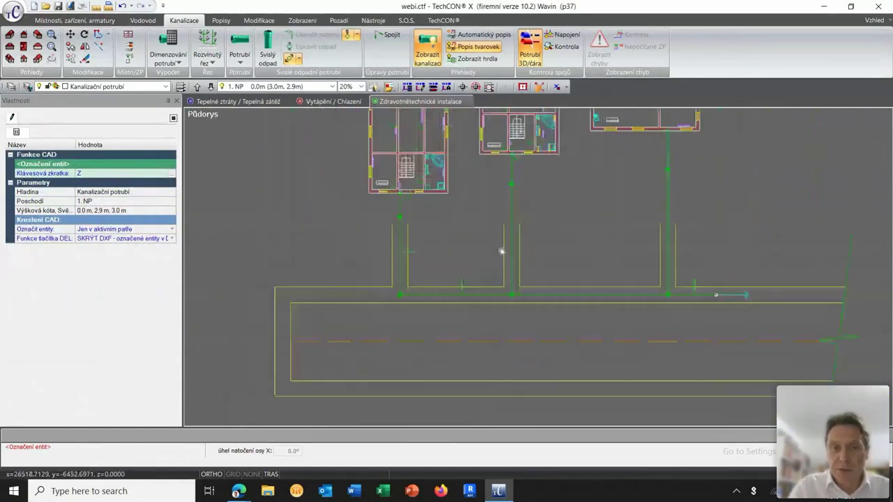
{"action": "scroll", "coordinate": [486, 273], "scroll_direction": "down", "scroll_amount": 2}
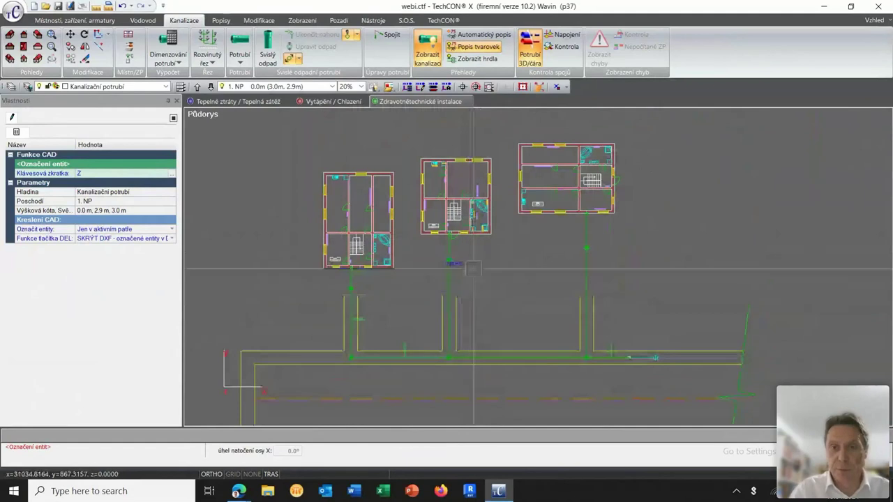
{"action": "scroll", "coordinate": [491, 256], "scroll_direction": "down", "scroll_amount": 3}
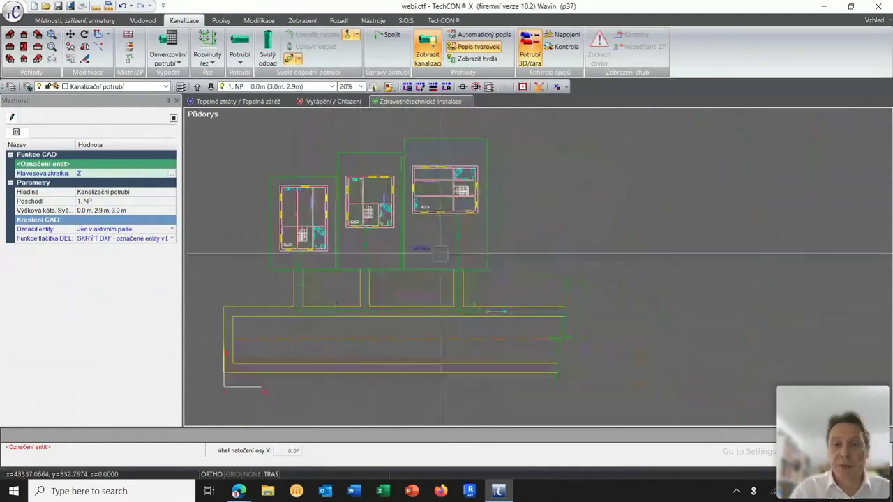
{"action": "middle_click_drag", "start_coordinate": [450, 260], "coordinate": [426, 285]}
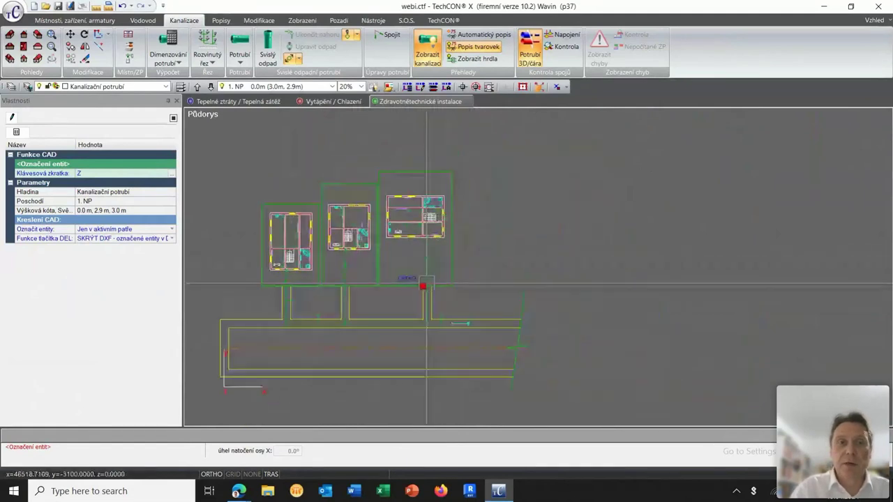
{"action": "left_click", "coordinate": [207, 44]}
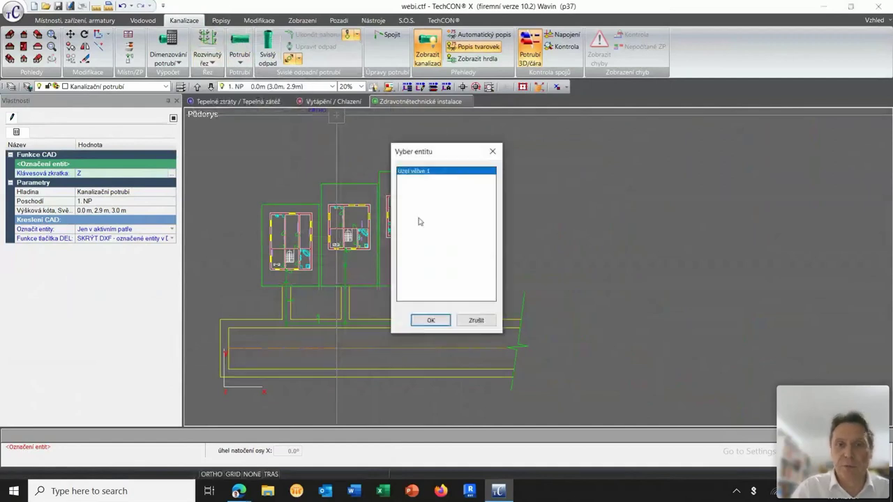
{"action": "left_click", "coordinate": [430, 321]}
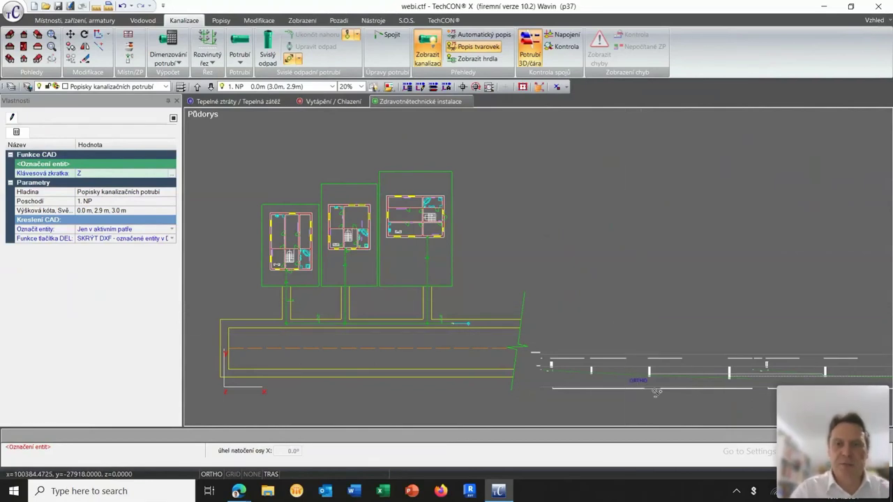
{"action": "scroll", "coordinate": [656, 391], "scroll_direction": "up", "scroll_amount": 5}
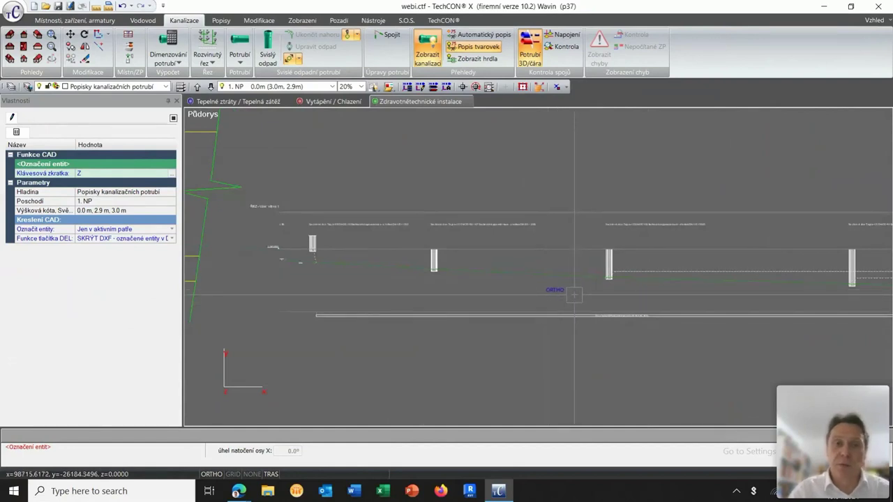
{"action": "scroll", "coordinate": [560, 298], "scroll_direction": "down", "scroll_amount": 2}
{"action": "scroll", "coordinate": [499, 289], "scroll_direction": "down", "scroll_amount": 4}
{"action": "scroll", "coordinate": [504, 309], "scroll_direction": "down", "scroll_amount": 4}
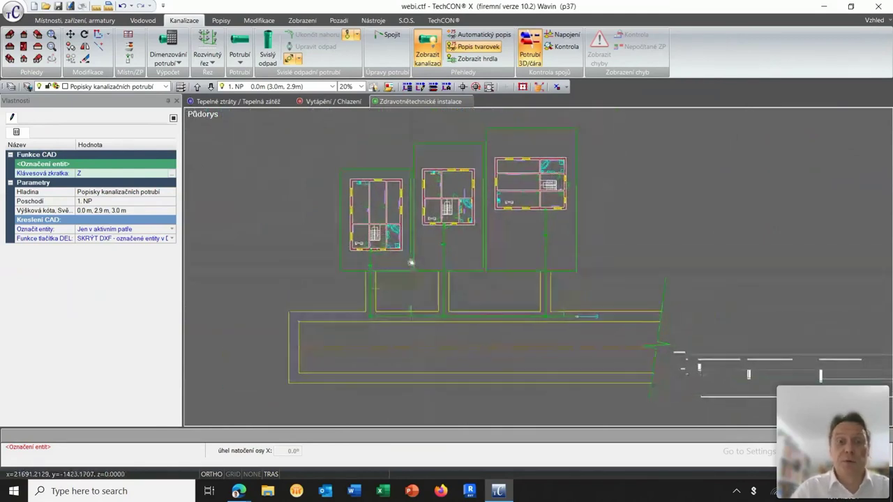
Check the sewer layout in the Nárys and Bokorys views, and switch the model to Bokorys zprava.
{"action": "left_click", "coordinate": [26, 61]}
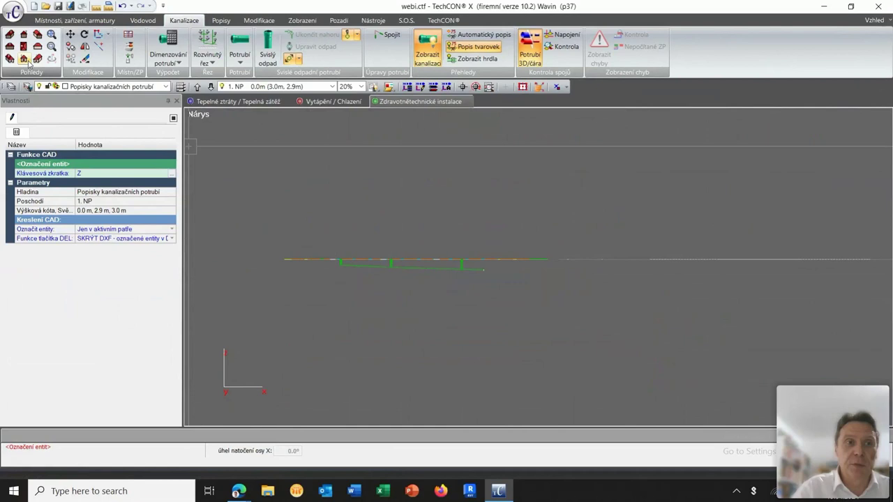
{"action": "left_click", "coordinate": [24, 35]}
{"action": "left_click", "coordinate": [9, 46]}
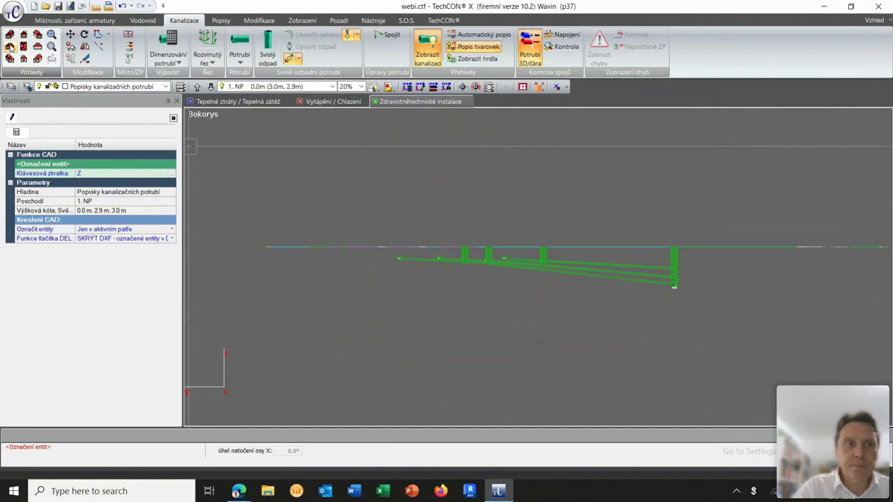
{"action": "left_click", "coordinate": [38, 47]}
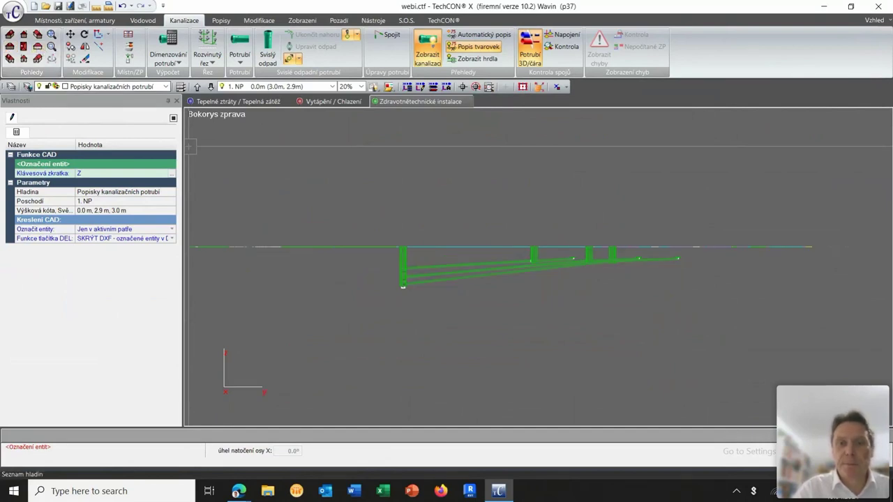
{"action": "scroll", "coordinate": [377, 318], "scroll_direction": "up", "scroll_amount": 2}
{"action": "middle_click_drag", "start_coordinate": [377, 318], "coordinate": [310, 335]}
{"action": "scroll", "coordinate": [502, 329], "scroll_direction": "down", "scroll_amount": 3}
{"action": "scroll", "coordinate": [503, 329], "scroll_direction": "up", "scroll_amount": 3}
{"action": "scroll", "coordinate": [478, 325], "scroll_direction": "up", "scroll_amount": 1}
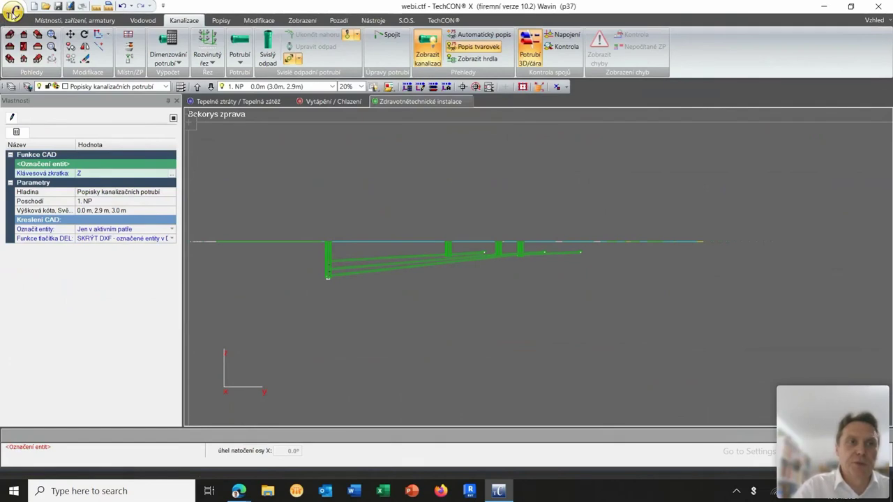
Export the project view to DXF with its background at scale 1:1, saving it as webi.dxf on the Desktop.
{"action": "left_click", "coordinate": [13, 13]}
{"action": "mouse_move", "coordinate": [73, 168]}
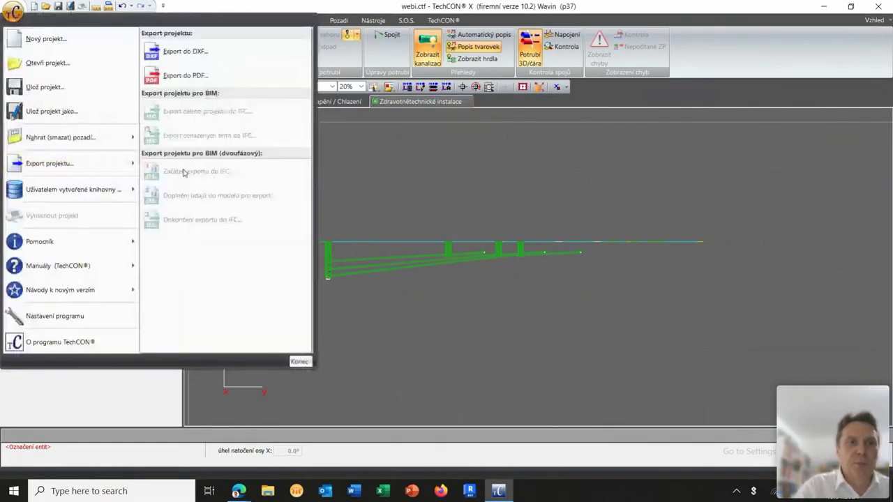
{"action": "left_click", "coordinate": [200, 54]}
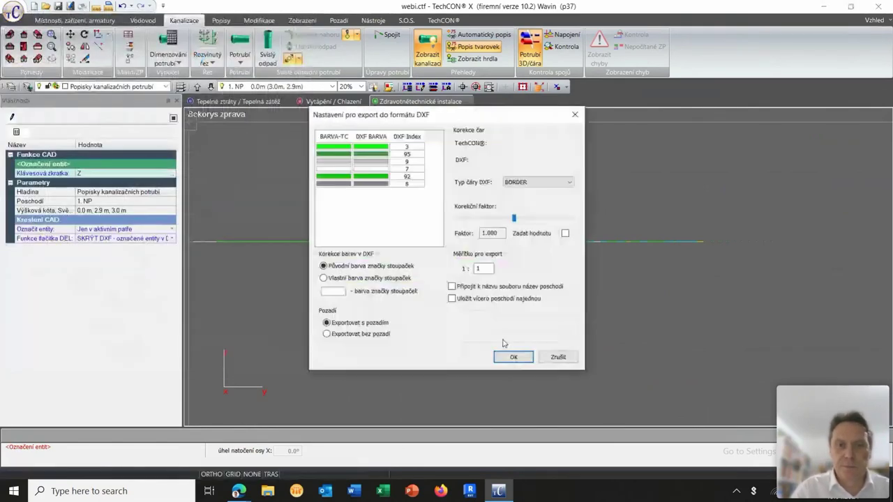
{"action": "left_click", "coordinate": [513, 358]}
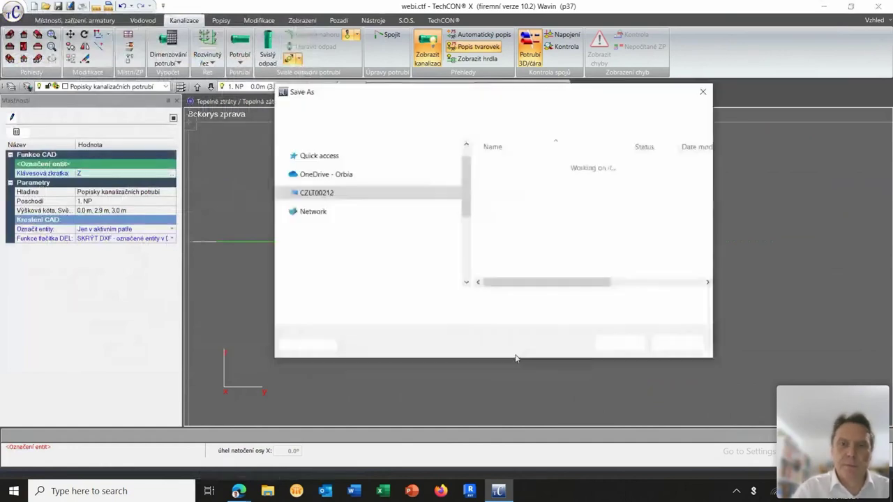
{"action": "left_click", "coordinate": [321, 179]}
{"action": "left_click", "coordinate": [366, 300]}
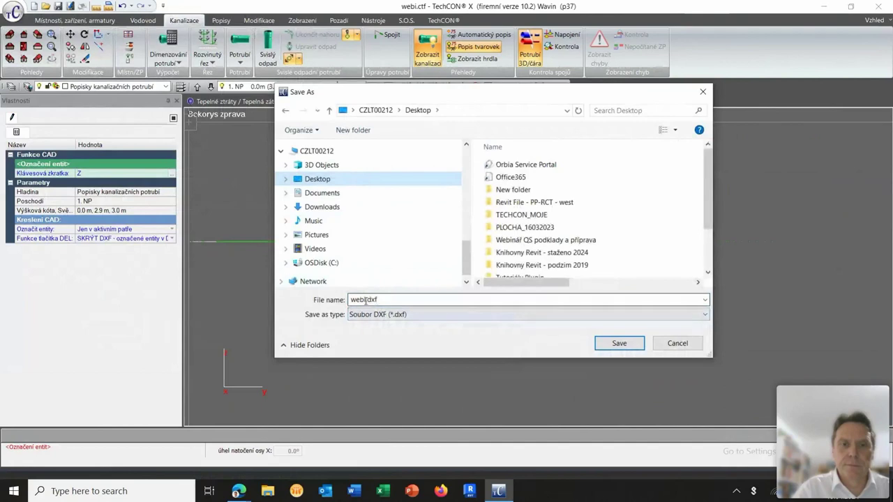
{"action": "left_click", "coordinate": [618, 343]}
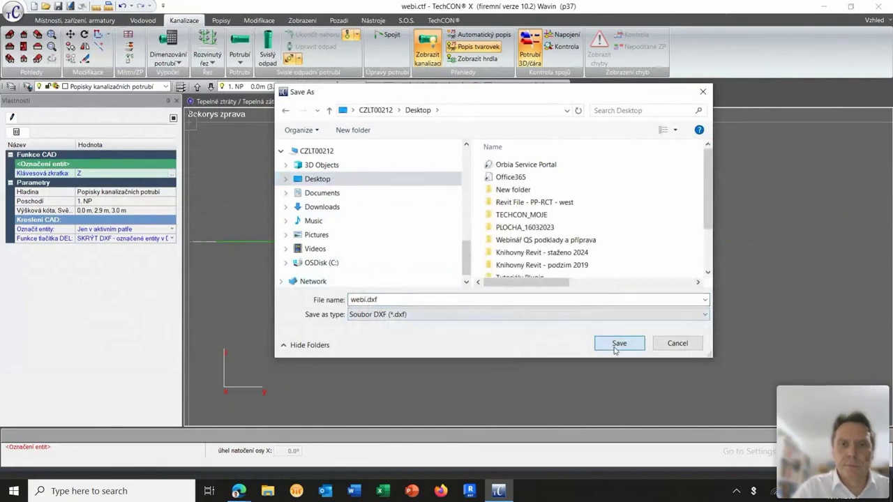
Switch to AutoCAD LT by opening webi.dxf from the desktop as read-only, and fit the whole drawing in view.
{"action": "left_click", "coordinate": [825, 8]}
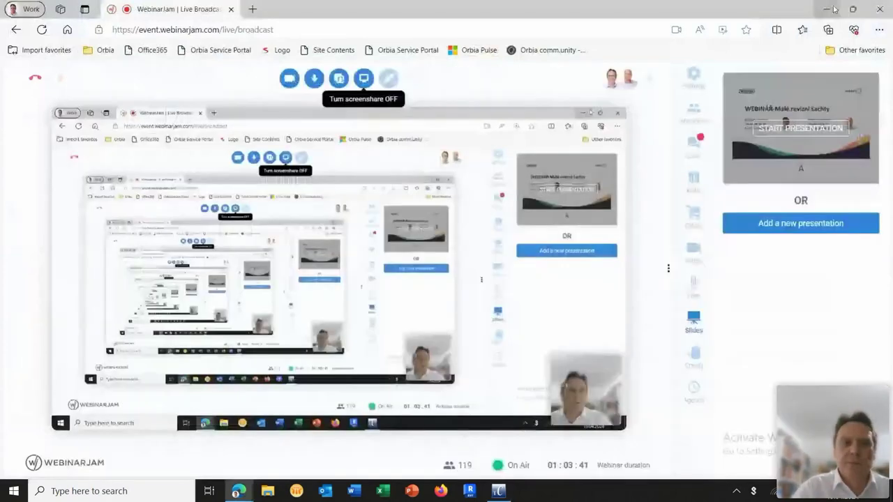
{"action": "left_click", "coordinate": [834, 8]}
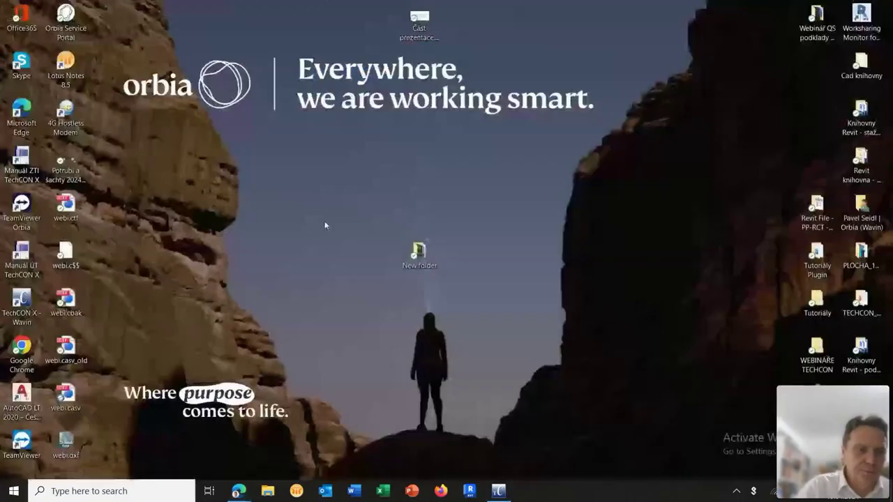
{"action": "double_click", "coordinate": [65, 441]}
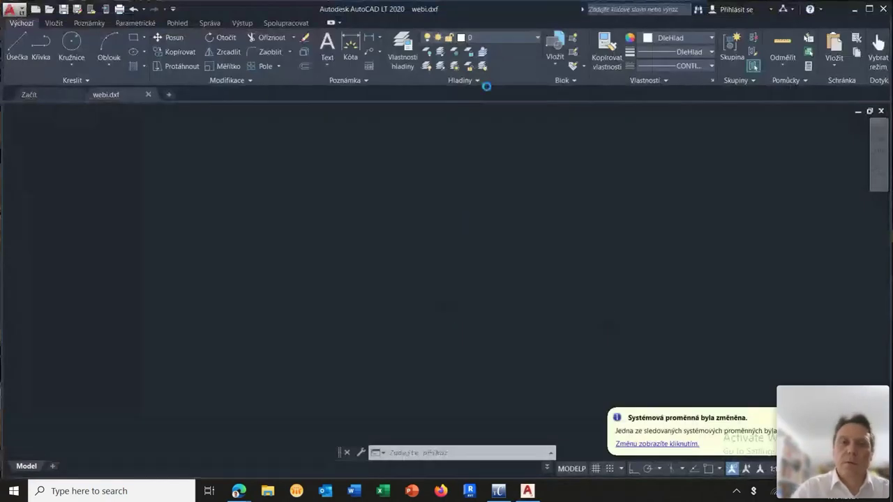
{"action": "left_click", "coordinate": [481, 275]}
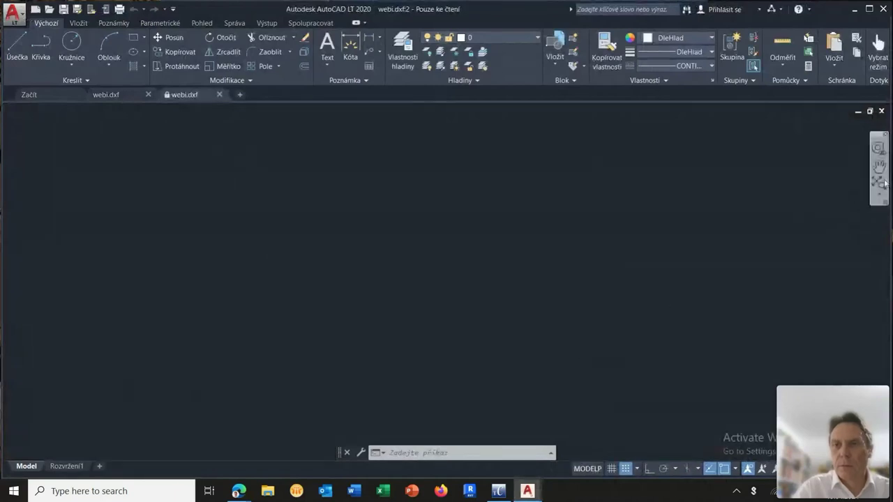
{"action": "middle_click", "coordinate": [484, 303]}
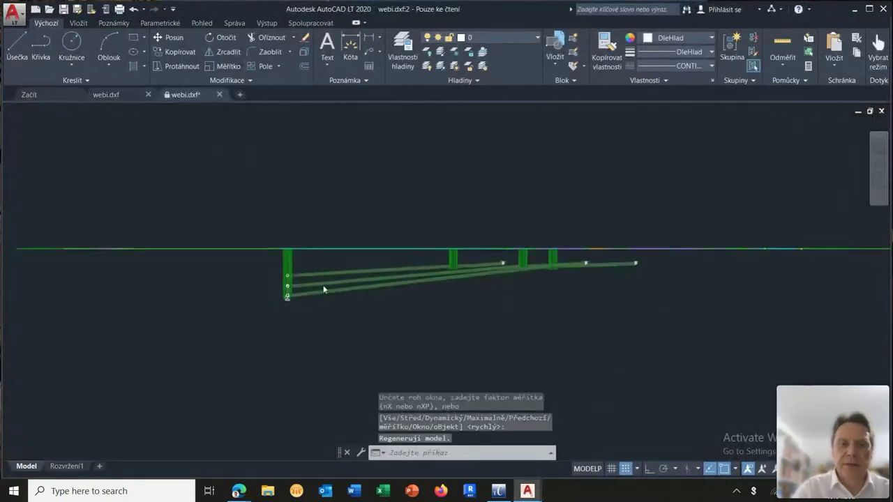
Erase the two manholes farthest from the deep manhole, plus the pipe ends and fittings beyond the remaining short manhole.
{"action": "scroll", "coordinate": [313, 281], "scroll_direction": "up", "scroll_amount": 4}
{"action": "scroll", "coordinate": [293, 282], "scroll_direction": "up", "scroll_amount": 2}
{"action": "scroll", "coordinate": [293, 235], "scroll_direction": "down", "scroll_amount": 5}
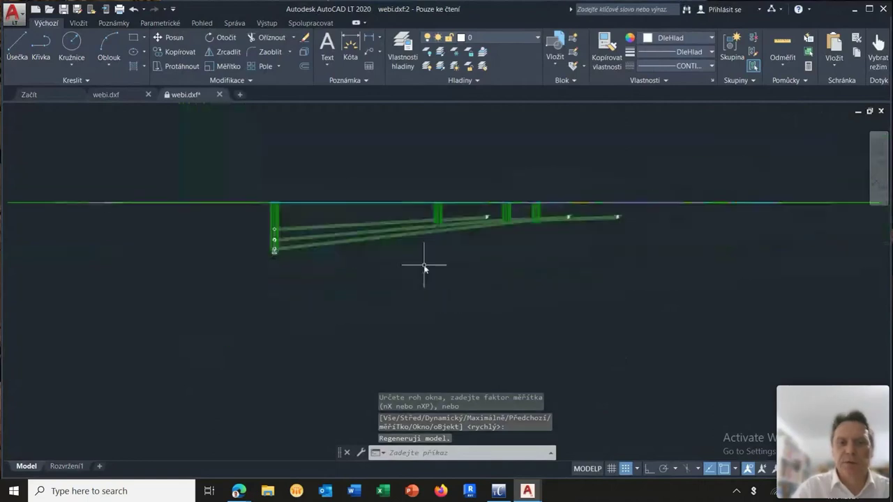
{"action": "scroll", "coordinate": [427, 285], "scroll_direction": "up", "scroll_amount": 4}
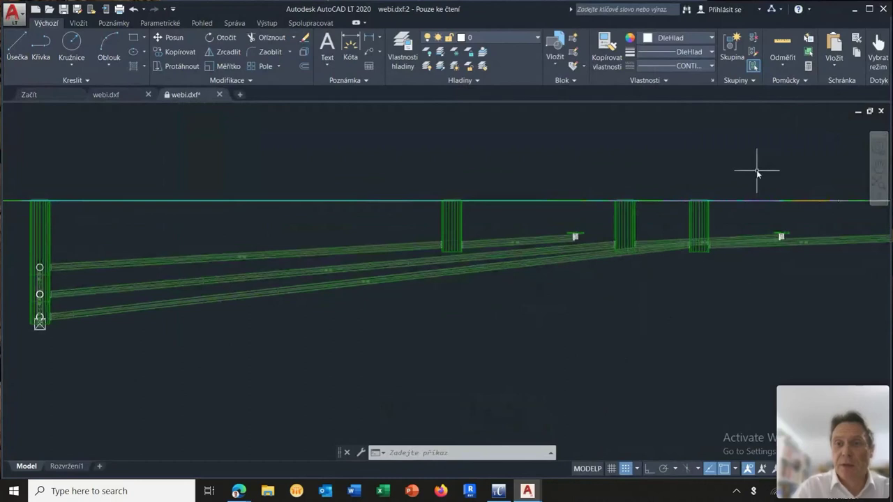
{"action": "middle_click_drag", "start_coordinate": [609, 181], "coordinate": [507, 160]}
{"action": "left_click", "coordinate": [483, 138]}
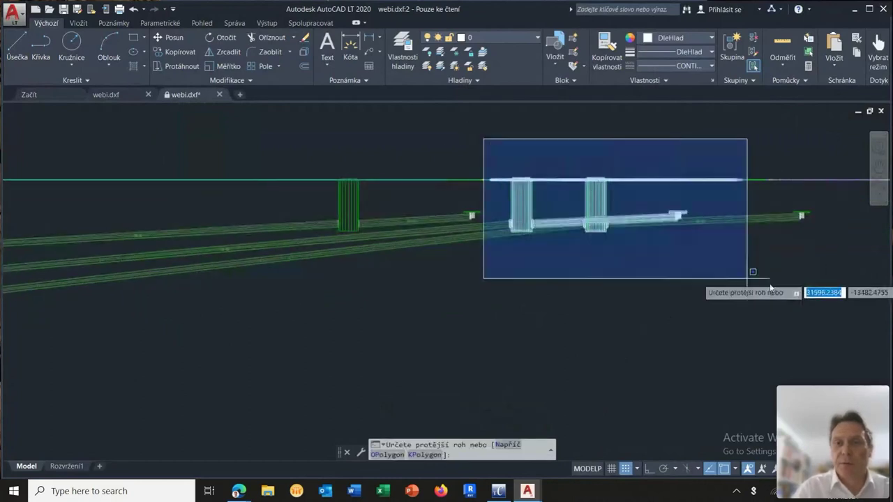
{"action": "left_click", "coordinate": [839, 286]}
{"action": "key", "text": "Delete"}
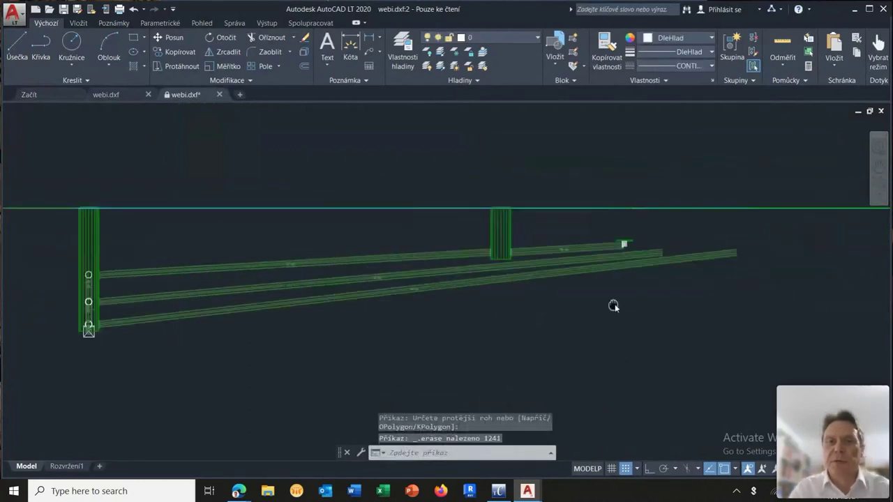
{"action": "left_click", "coordinate": [742, 224]}
{"action": "left_click", "coordinate": [551, 320]}
{"action": "key", "text": "Delete"}
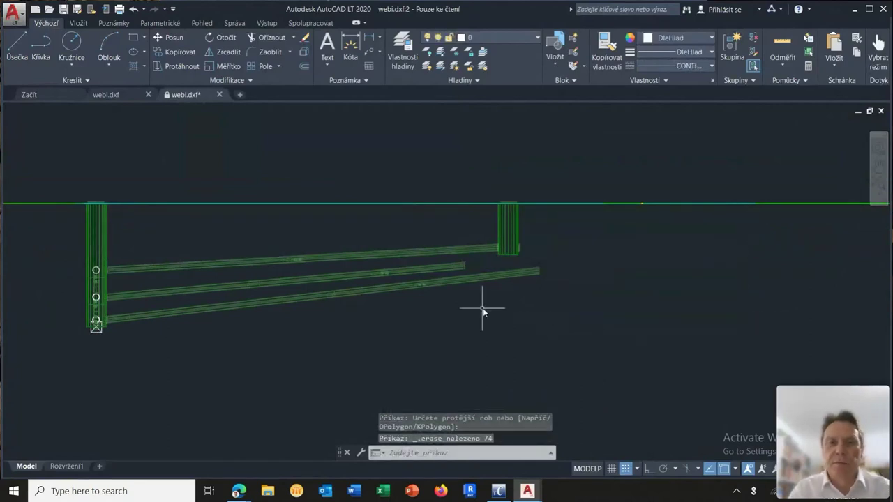
Erase the two lower pipes running from the deep manhole, keeping only the upper pipe to the short manhole.
{"action": "middle_click_drag", "start_coordinate": [483, 311], "coordinate": [572, 309]}
{"action": "left_click", "coordinate": [647, 256]}
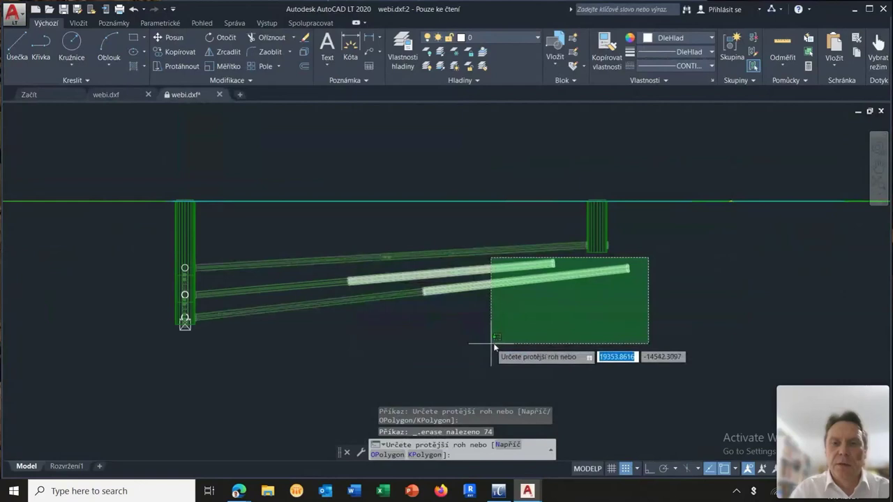
{"action": "left_click", "coordinate": [492, 357]}
{"action": "key", "text": "Delete"}
{"action": "left_click", "coordinate": [490, 267]}
{"action": "left_click", "coordinate": [432, 303]}
{"action": "key", "text": "Delete"}
{"action": "middle_click_drag", "start_coordinate": [409, 293], "coordinate": [471, 301]}
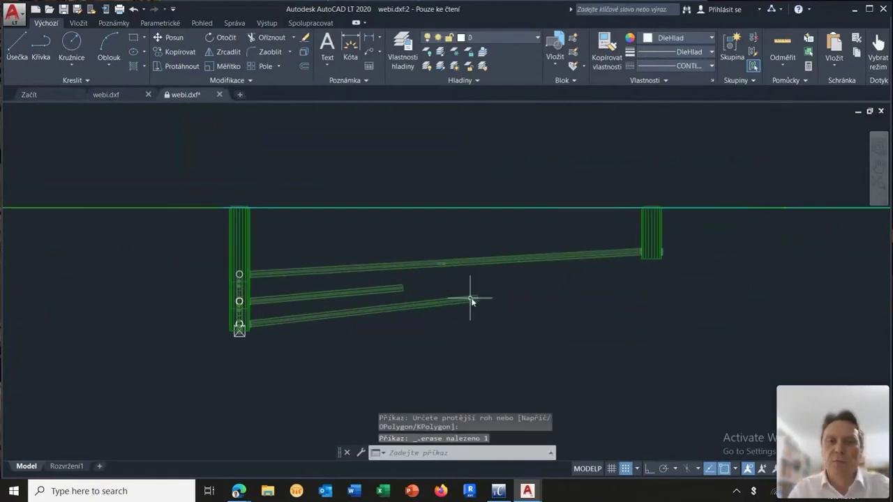
{"action": "left_click", "coordinate": [508, 284]}
{"action": "left_click", "coordinate": [358, 329]}
{"action": "key", "text": "Delete"}
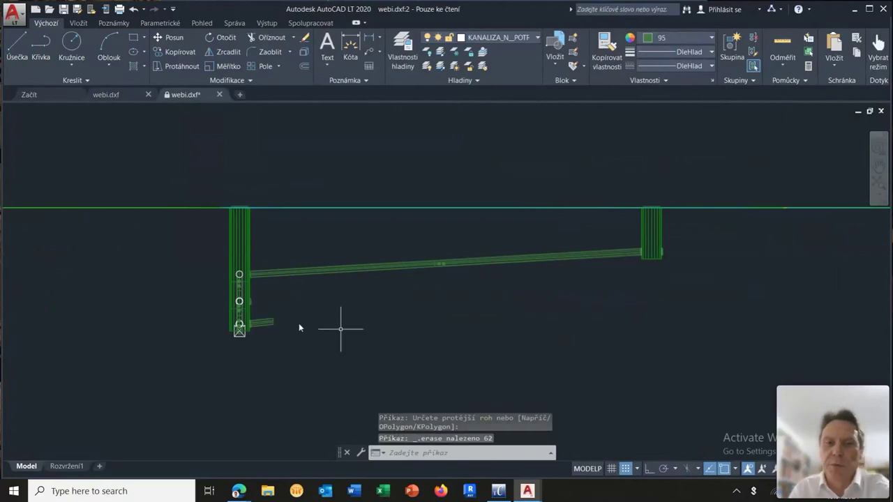
Erase the leftover pipe stub, fittings and two lower connection circles at the base of the deep manhole.
{"action": "middle_click_drag", "start_coordinate": [295, 321], "coordinate": [424, 311]}
{"action": "left_click", "coordinate": [325, 281]}
{"action": "left_click", "coordinate": [429, 348]}
{"action": "key", "text": "Delete"}
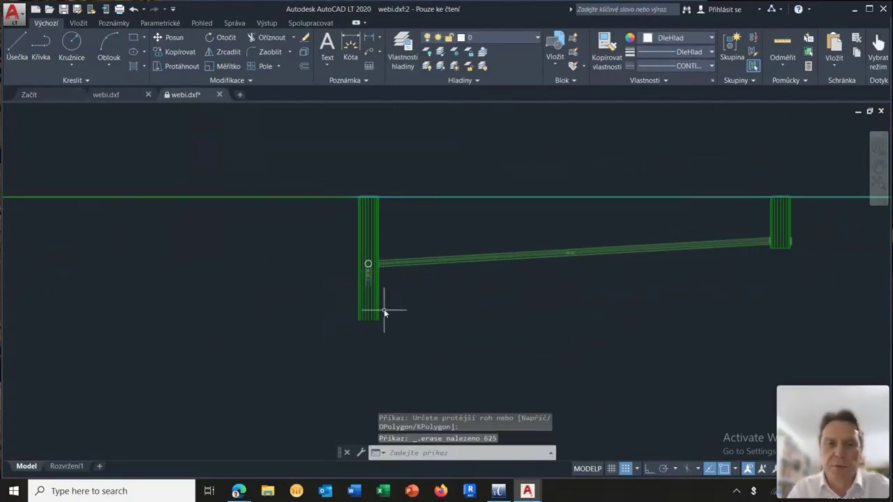
Erase the lower sections of the deep manhole below the remaining connection circle.
{"action": "scroll", "coordinate": [383, 312], "scroll_direction": "up", "scroll_amount": 8}
{"action": "left_click", "coordinate": [411, 289]}
{"action": "left_click", "coordinate": [180, 395]}
{"action": "key", "text": "Delete"}
{"action": "scroll", "coordinate": [314, 346], "scroll_direction": "down", "scroll_amount": 5}
{"action": "left_click", "coordinate": [365, 329]}
{"action": "left_click", "coordinate": [213, 386]}
{"action": "key", "text": "Delete"}
Erase the DN 75 label and the vertical pipe fragments beneath the deep manhole's remaining connection circle.
{"action": "scroll", "coordinate": [264, 360], "scroll_direction": "up", "scroll_amount": 3}
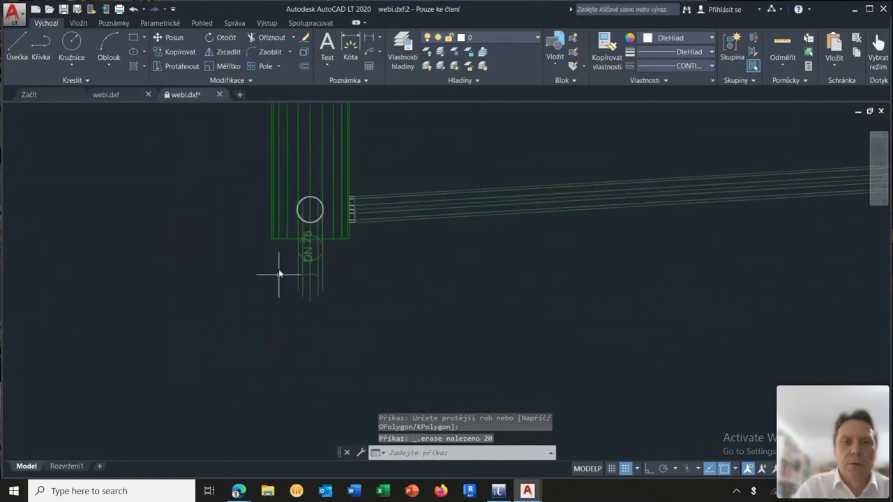
{"action": "scroll", "coordinate": [289, 221], "scroll_direction": "up", "scroll_amount": 5}
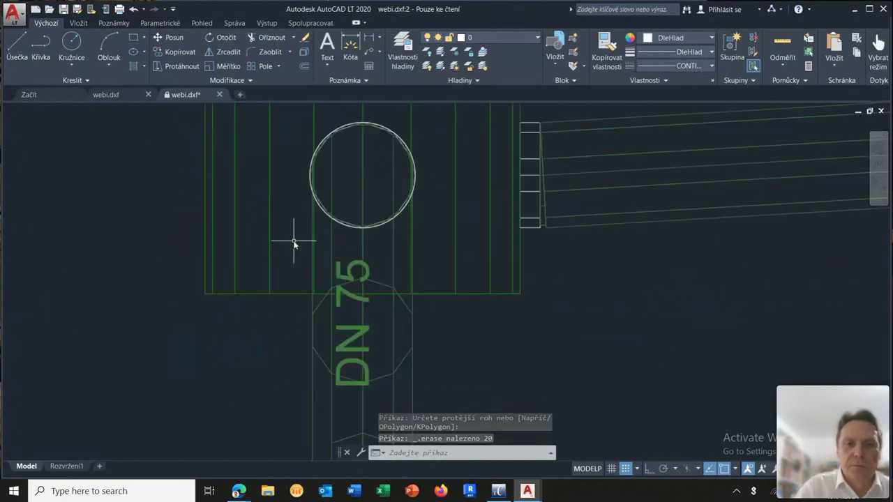
{"action": "left_click", "coordinate": [292, 238]}
{"action": "scroll", "coordinate": [417, 361], "scroll_direction": "down", "scroll_amount": 2}
{"action": "middle_click_drag", "start_coordinate": [425, 355], "coordinate": [425, 294]}
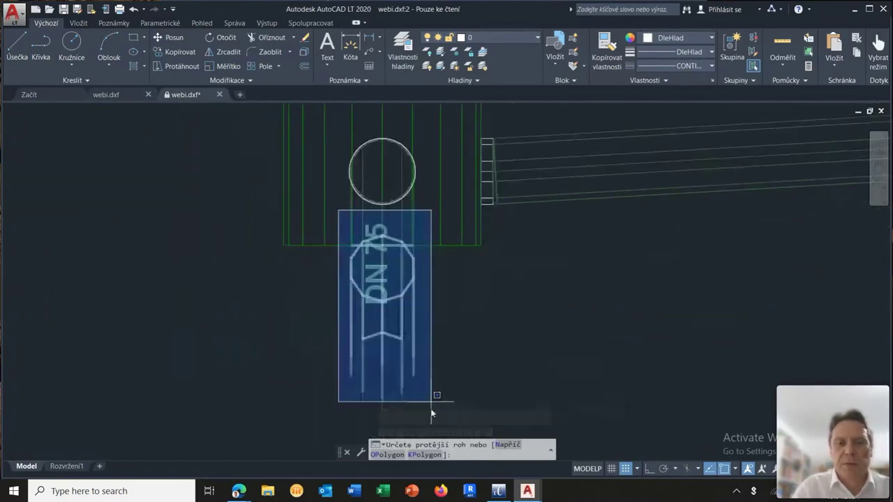
{"action": "left_click", "coordinate": [436, 419]}
{"action": "key", "text": "Delete"}
{"action": "scroll", "coordinate": [481, 314], "scroll_direction": "down", "scroll_amount": 6}
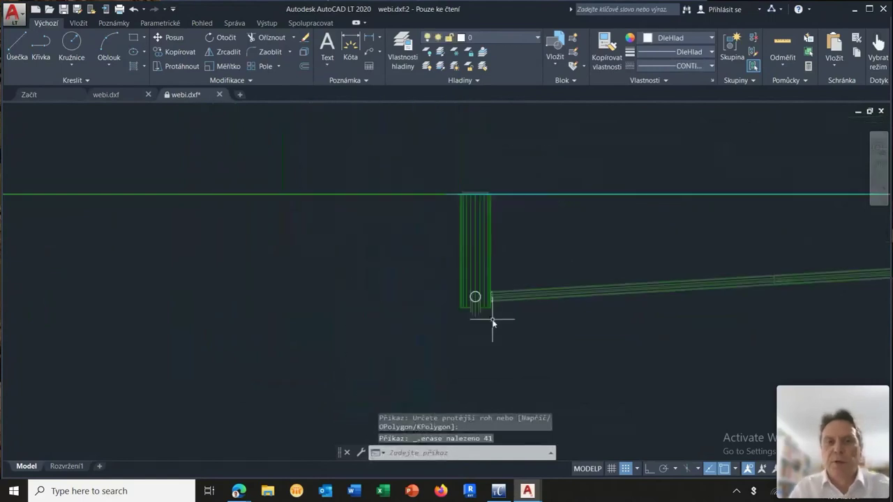
Review the side view of the two remaining manholes and their connecting pipe, and switch back to TechCON.
{"action": "scroll", "coordinate": [385, 342], "scroll_direction": "up", "scroll_amount": 2}
{"action": "scroll", "coordinate": [385, 343], "scroll_direction": "up", "scroll_amount": 2}
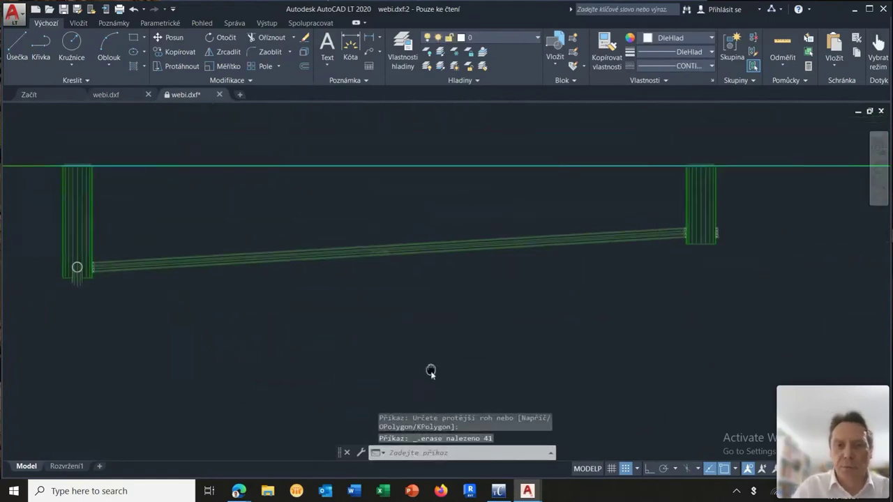
{"action": "scroll", "coordinate": [431, 370], "scroll_direction": "down", "scroll_amount": 2}
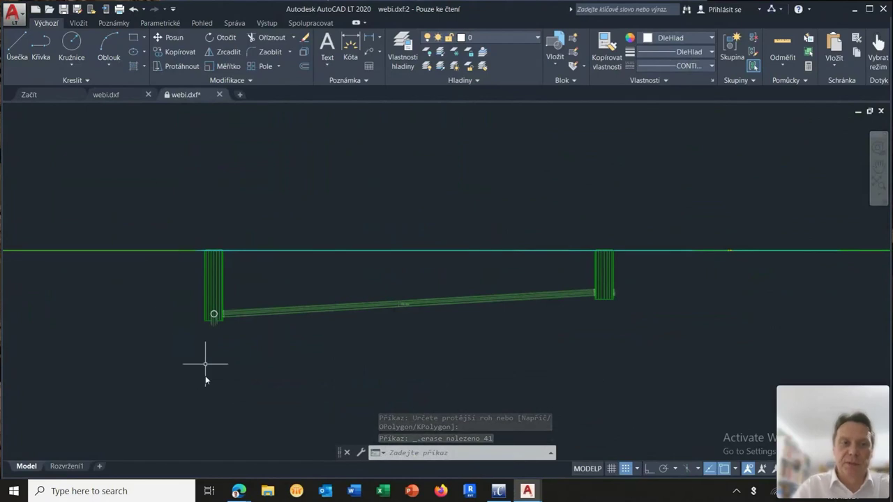
{"action": "scroll", "coordinate": [399, 312], "scroll_direction": "up", "scroll_amount": 4}
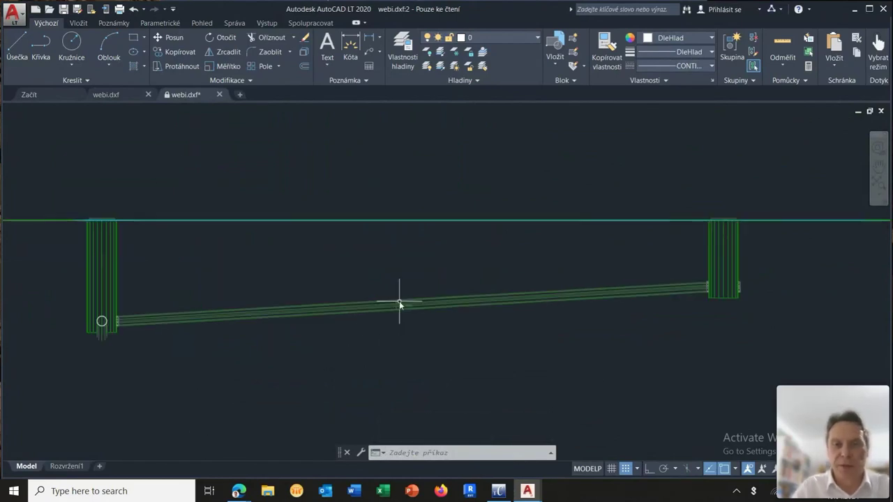
{"action": "scroll", "coordinate": [414, 304], "scroll_direction": "down", "scroll_amount": 8}
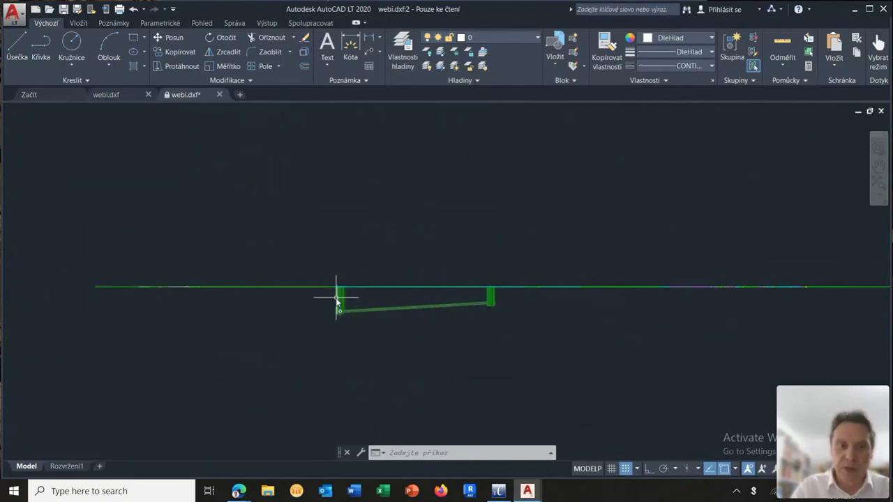
{"action": "scroll", "coordinate": [363, 298], "scroll_direction": "up", "scroll_amount": 4}
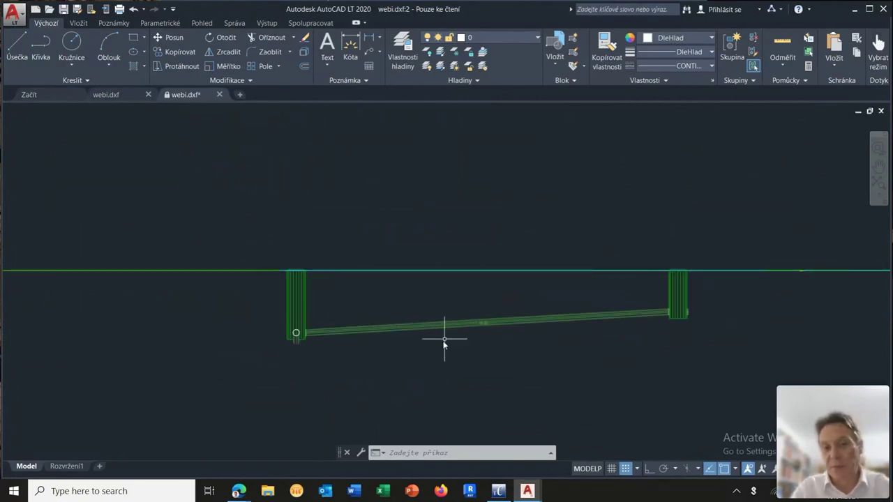
{"action": "scroll", "coordinate": [429, 343], "scroll_direction": "down", "scroll_amount": 2}
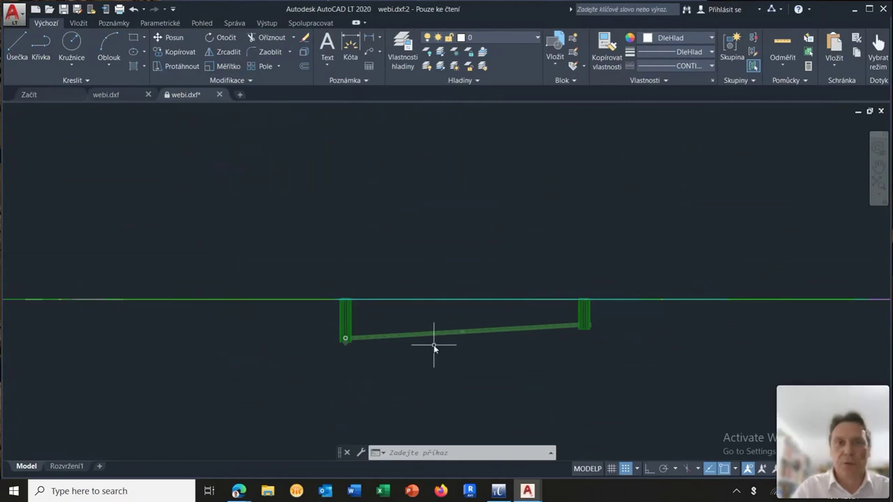
{"action": "left_click", "coordinate": [498, 493]}
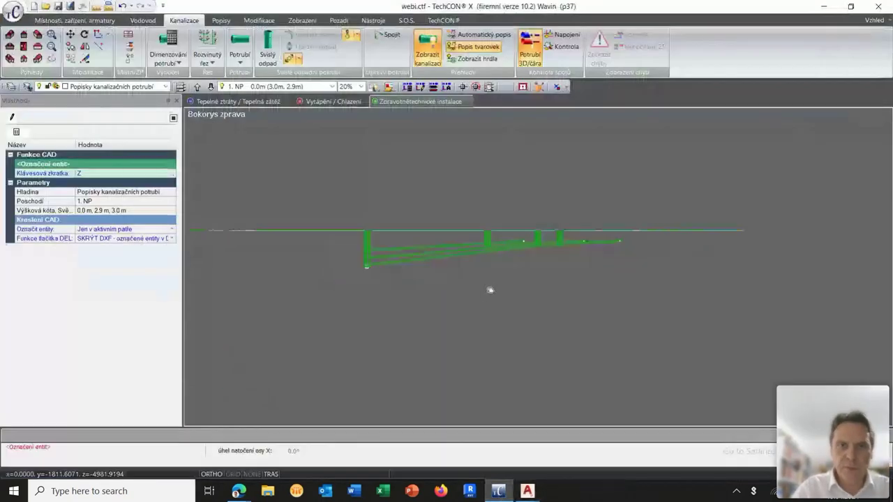